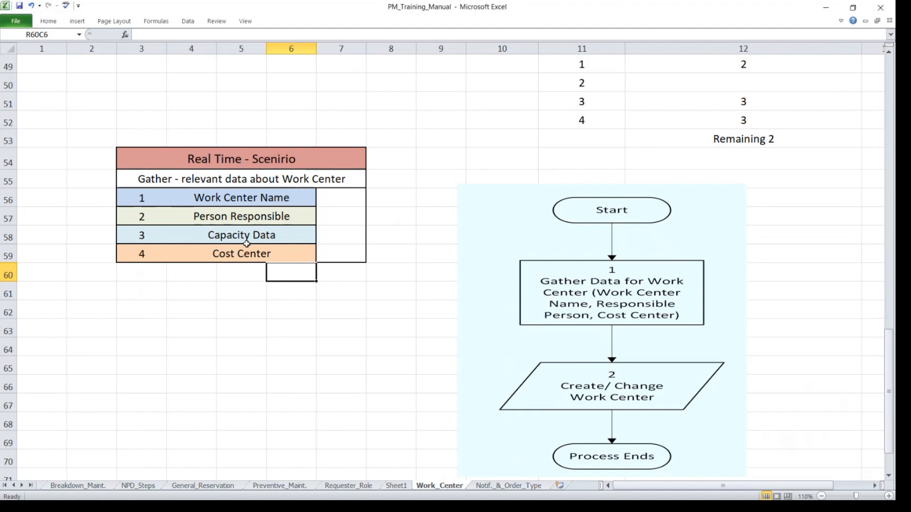
pyautogui.doubleClick(247, 244)
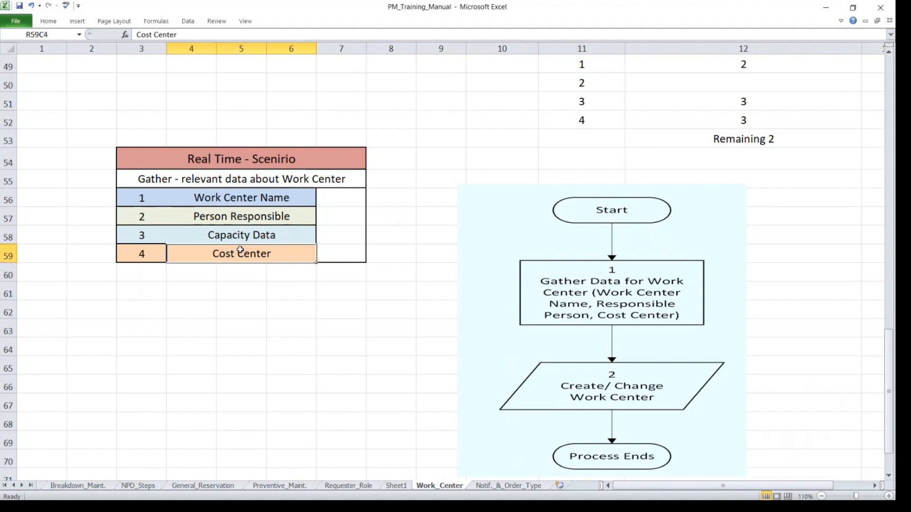
pyautogui.moveTo(193, 254); pyautogui.dragTo(350, 248)
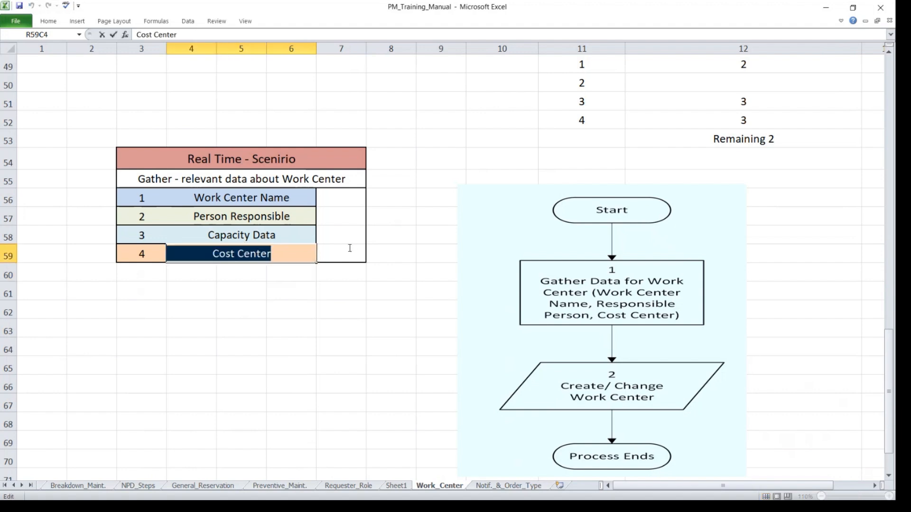
pyautogui.click(176, 195)
pyautogui.moveTo(175, 157); pyautogui.dragTo(300, 247)
# Move the work center process flowchart picture next to the Real Time scenario table.
pyautogui.moveTo(718, 312); pyautogui.dragTo(649, 262)
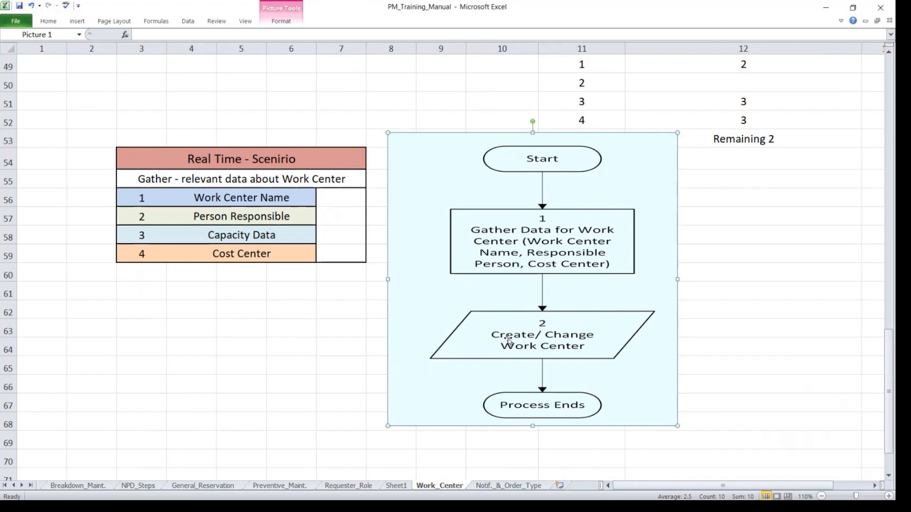
pyautogui.moveTo(530, 236); pyautogui.dragTo(519, 267)
pyautogui.click(718, 261)
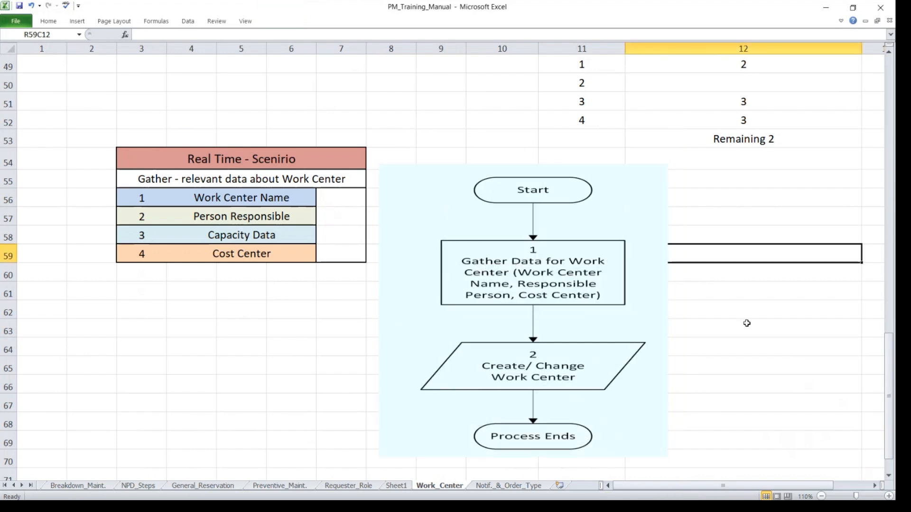
pyautogui.scroll(12, 746, 323)
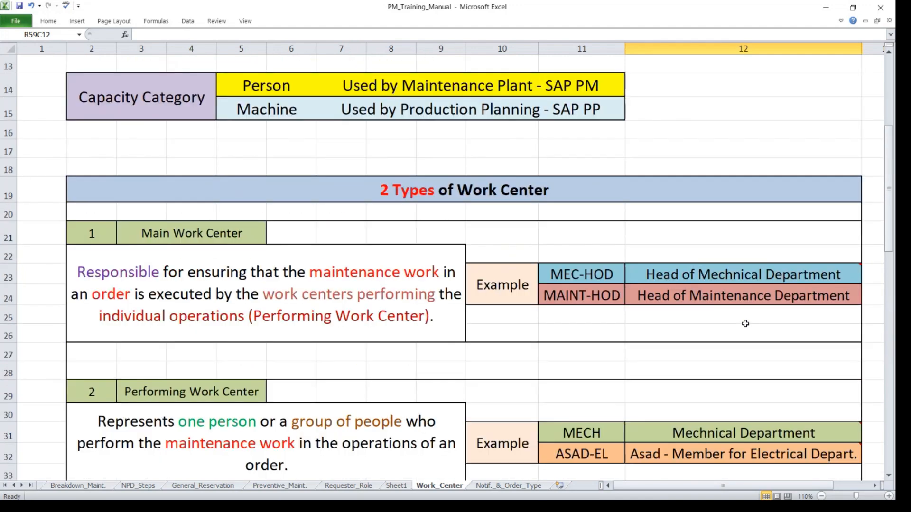
pyautogui.scroll(4, 745, 323)
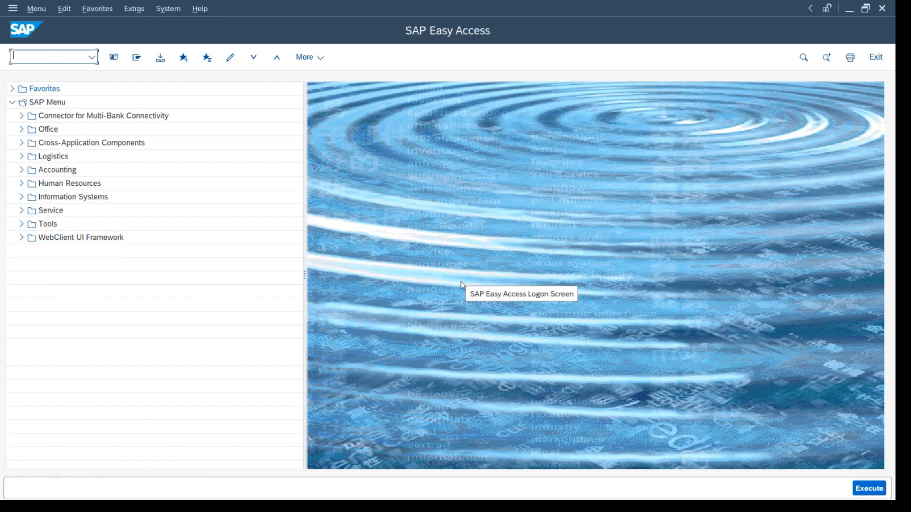
# Switch to SAP, start transaction IR01 to create a work center, and set the plant to 1710.
pyautogui.write('ir')
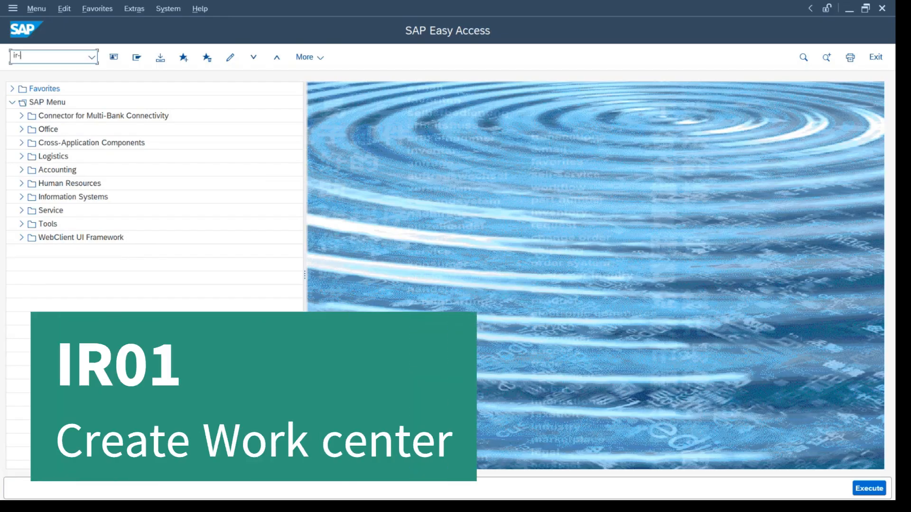
pyautogui.write('01')
pyautogui.press('Return')
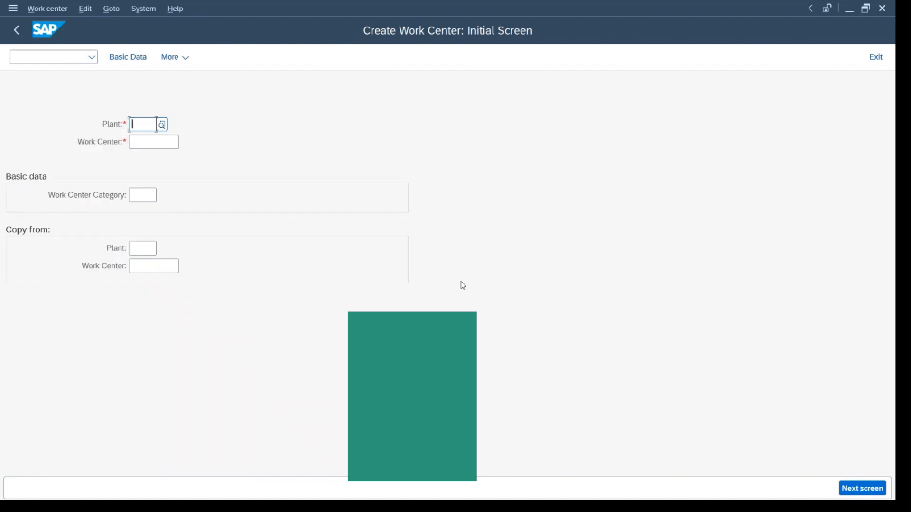
pyautogui.write('1710')
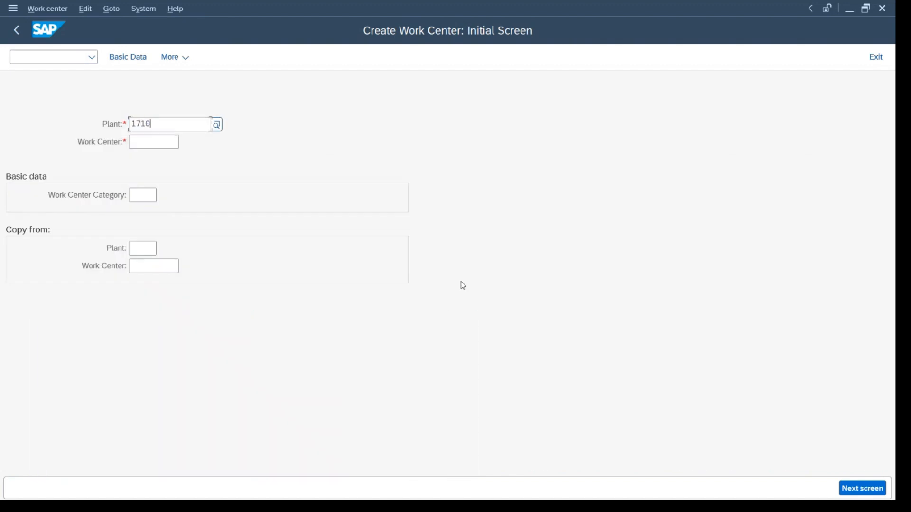
pyautogui.press('Tab')
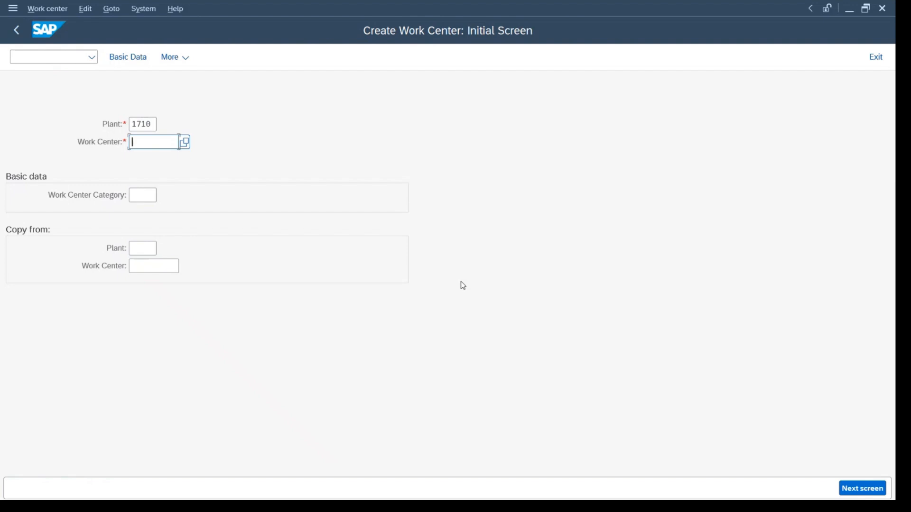
pyautogui.press('Tab')
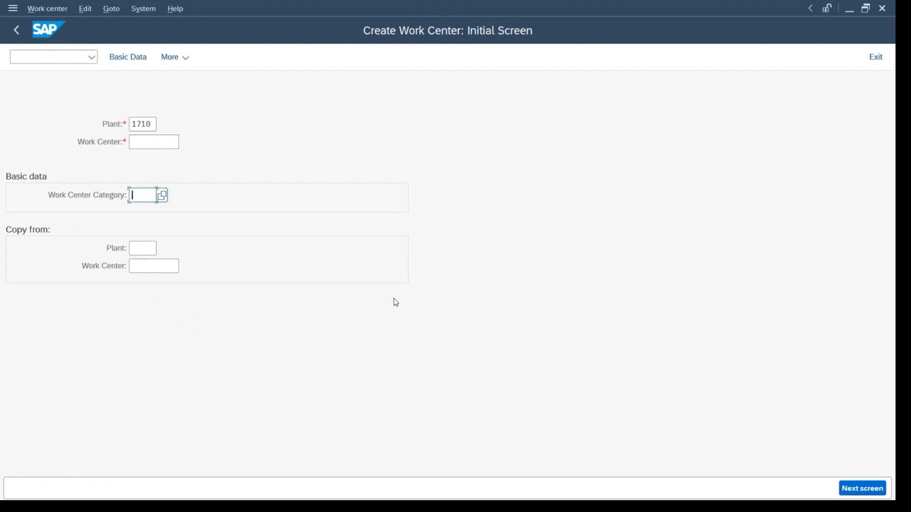
# Choose work center category 0005 (Plant Maintenance) from the possible entries, and return to the SAP Easy Access screen.
pyautogui.click(161, 195)
pyautogui.moveTo(180, 185); pyautogui.dragTo(363, 101)
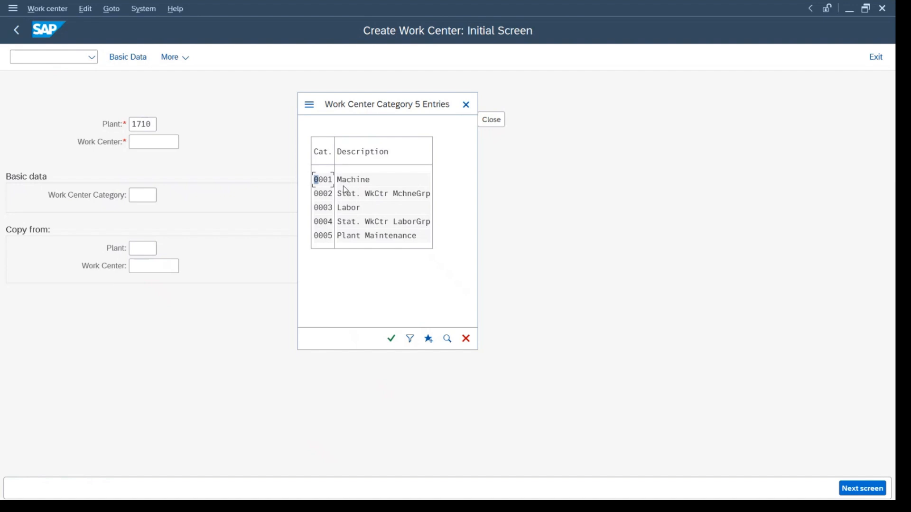
pyautogui.doubleClick(328, 240)
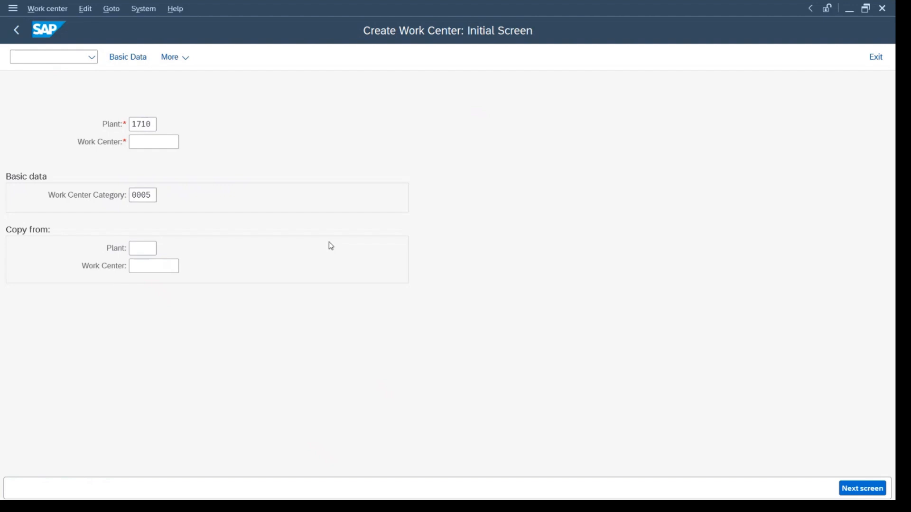
pyautogui.press('F3')
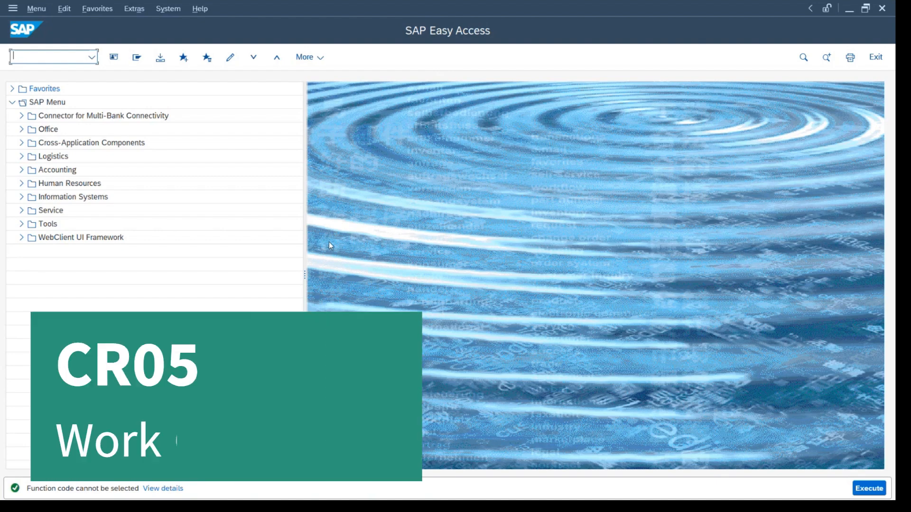
# Start transaction CR05 and list all work centers of plant 1710 without restricting the category.
pyautogui.write('cr05')
pyautogui.press('Return')
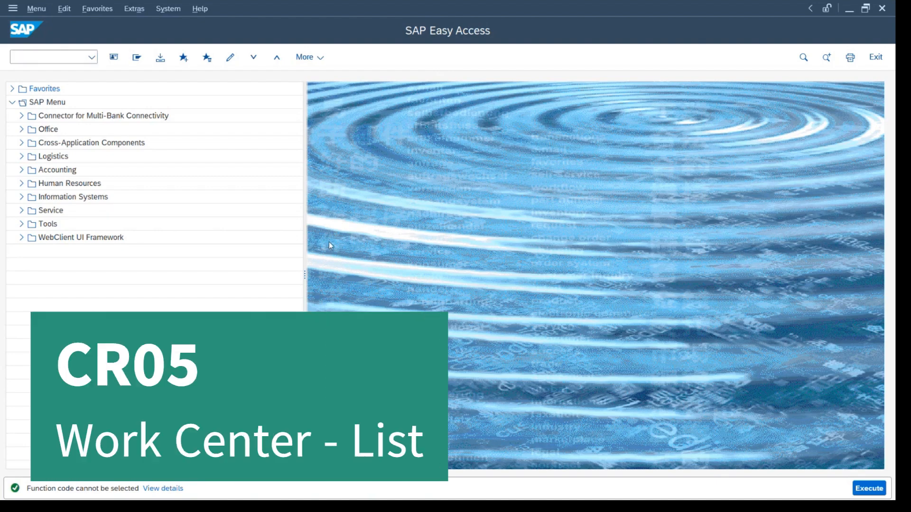
pyautogui.write('1710')
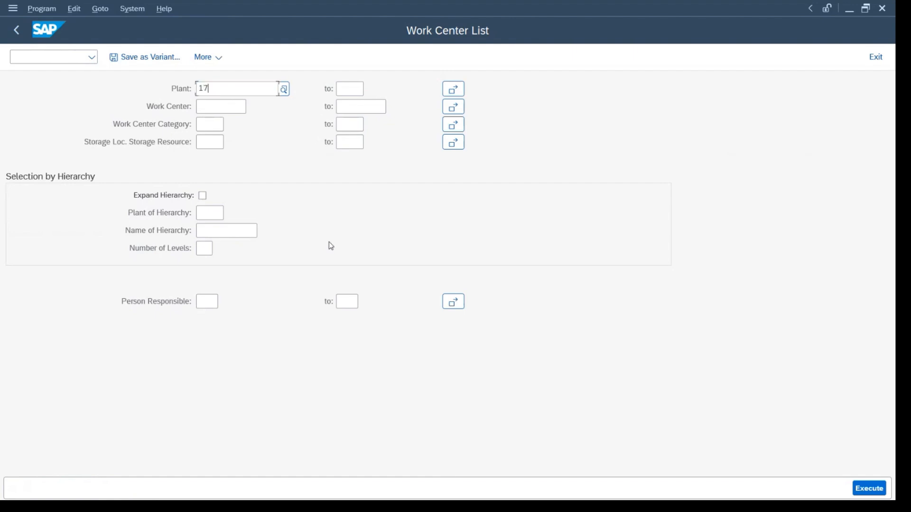
pyautogui.press('Tab')
pyautogui.press('Tab')
pyautogui.press('Tab')
pyautogui.press('Tab')
pyautogui.press('Tab')
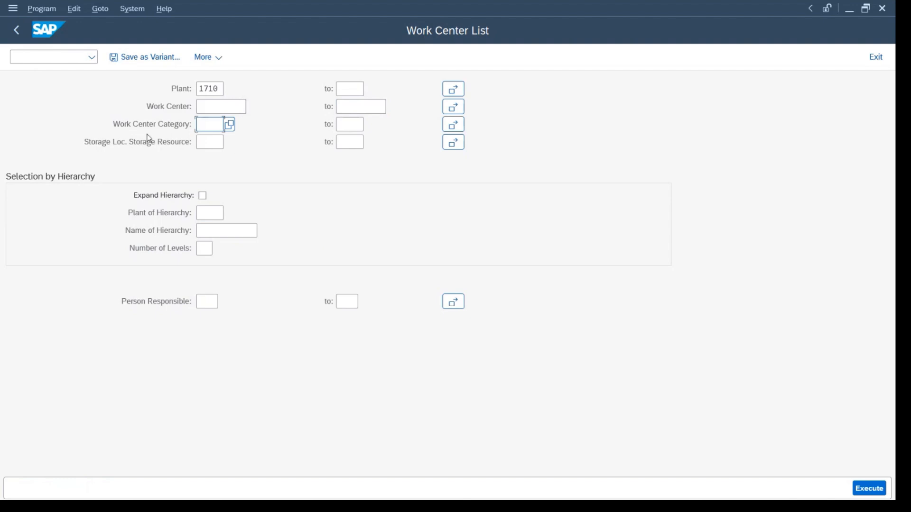
pyautogui.press('F8')
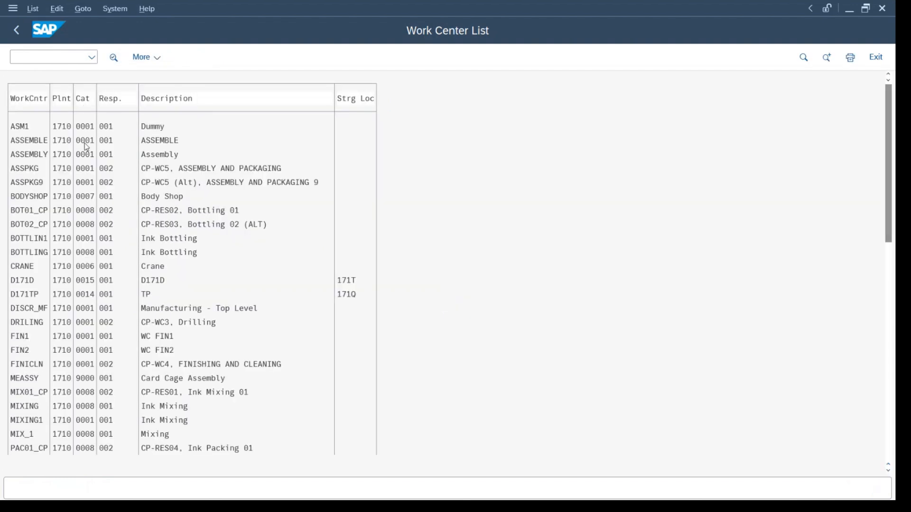
# Look through the plant's full work center list and examine the category assigned to each entry.
pyautogui.scroll(-3, 85, 149)
pyautogui.scroll(-2, 85, 149)
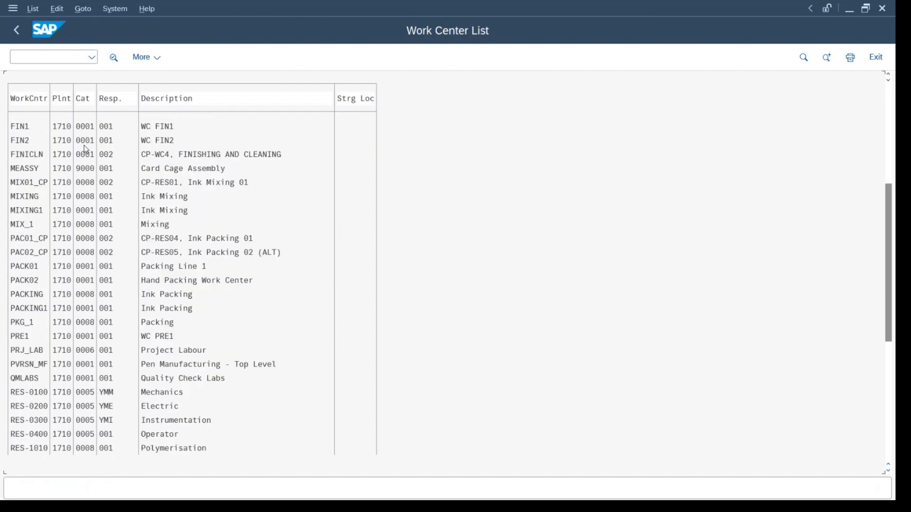
pyautogui.scroll(-2, 86, 149)
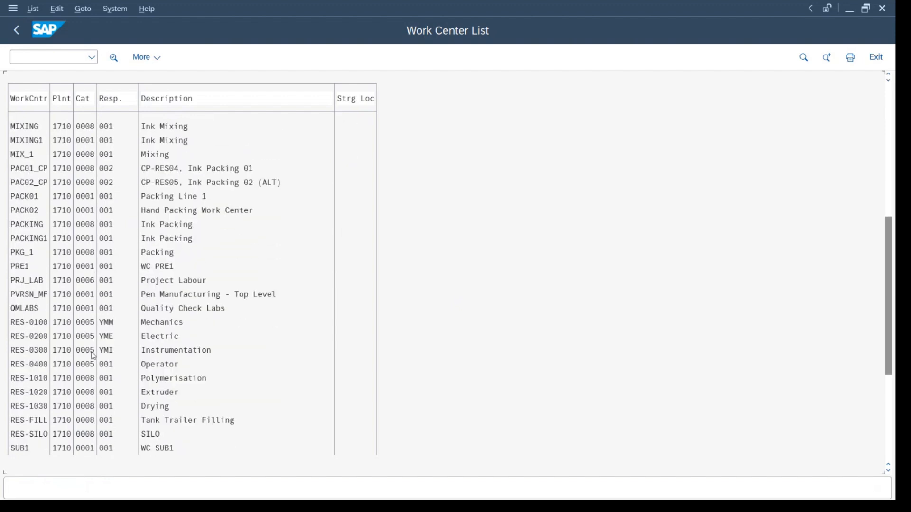
pyautogui.scroll(-2, 93, 356)
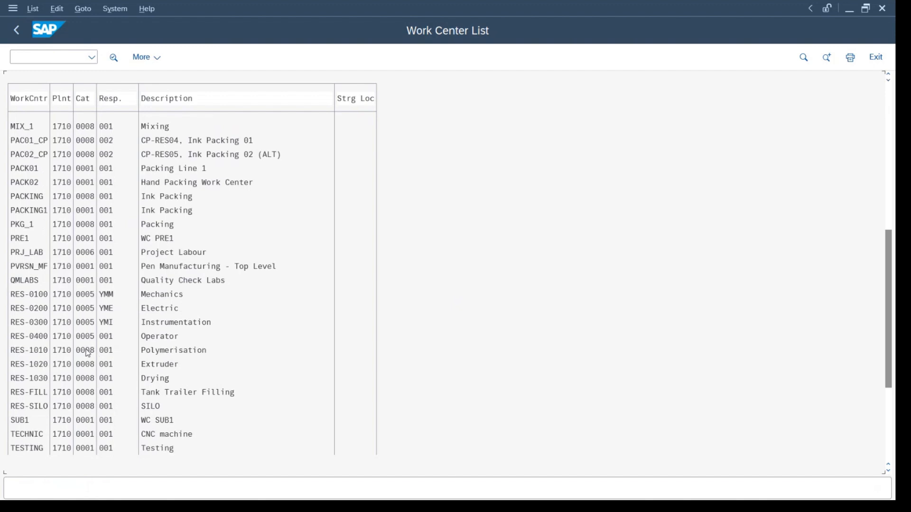
pyautogui.scroll(-3, 88, 353)
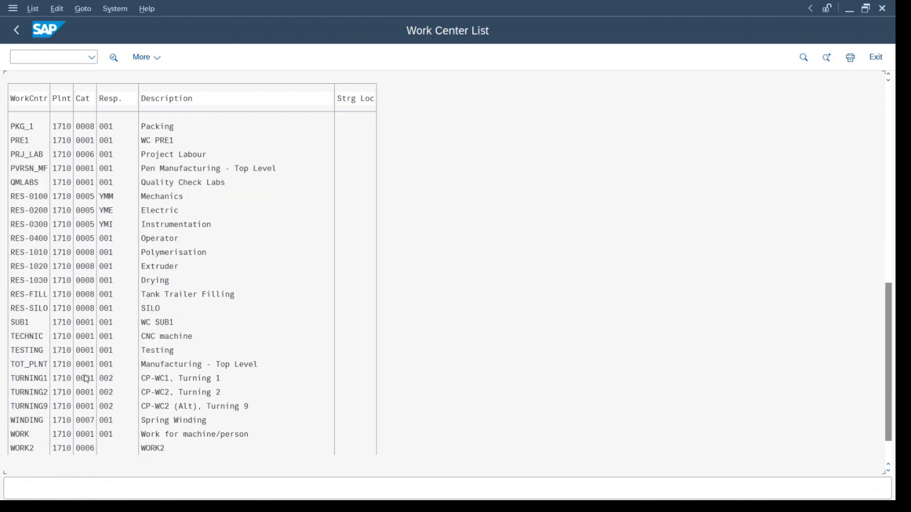
pyautogui.scroll(-2, 86, 378)
pyautogui.scroll(-1, 88, 408)
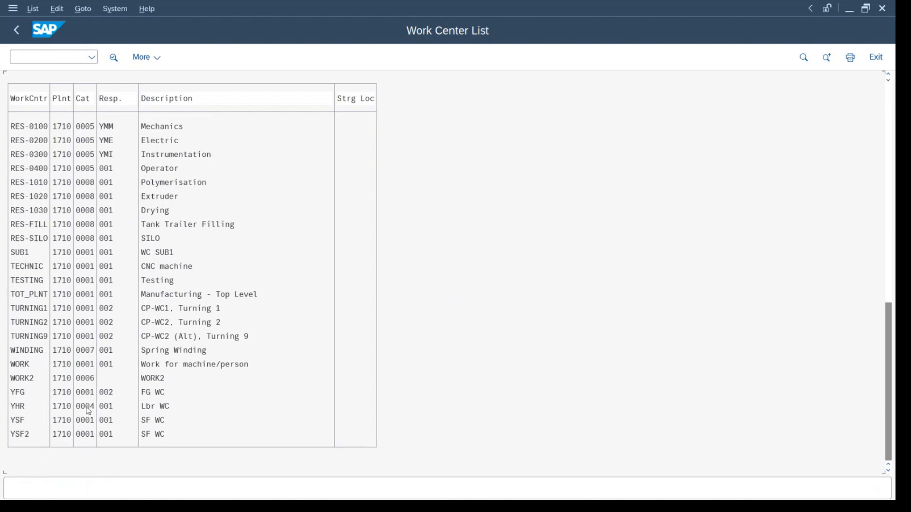
pyautogui.scroll(3, 86, 404)
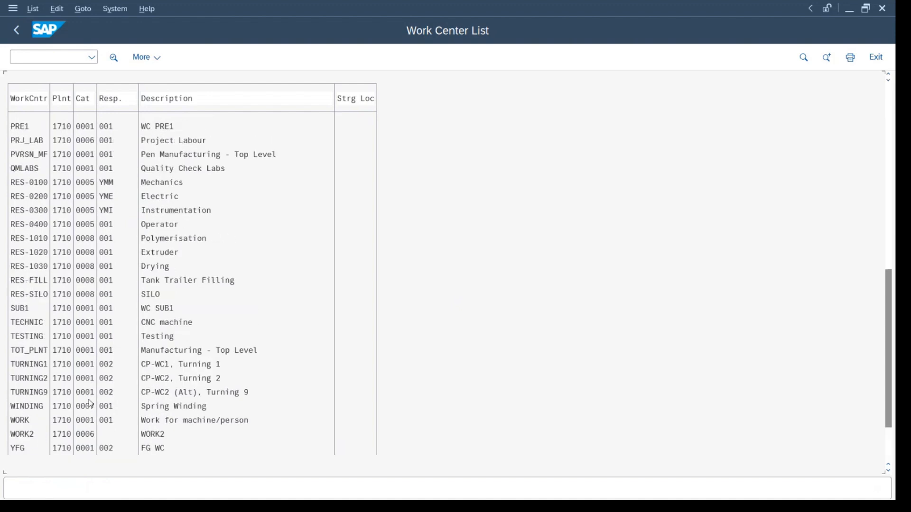
# Return to the selection screen, restrict the work center category to 0005, and run the list again.
pyautogui.press('F3')
pyautogui.click(218, 125)
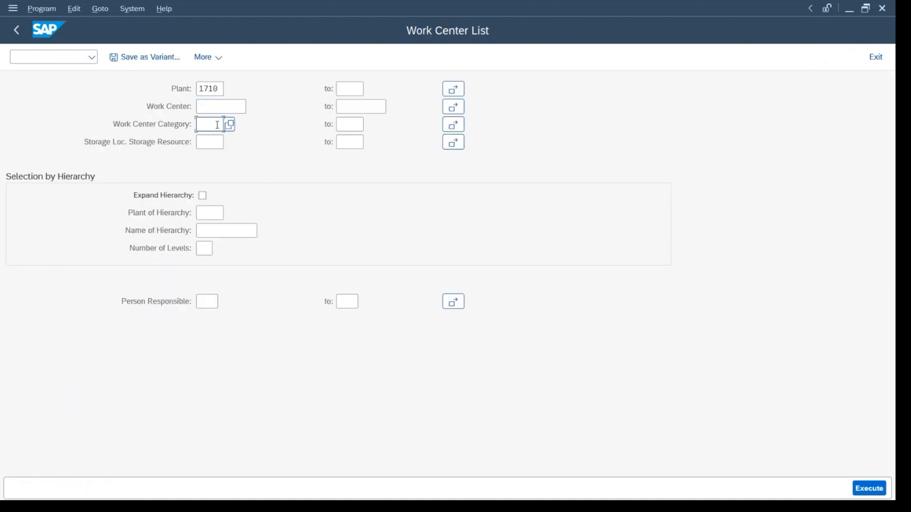
pyautogui.write('0005')
pyautogui.press('F8')
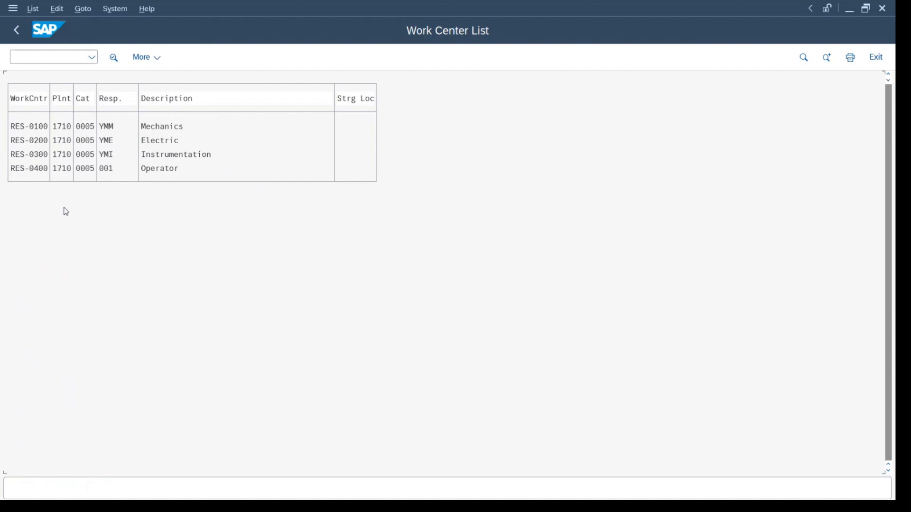
# Display the basic data of the Electric work center RES-0200, and return to the SAP Easy Access screen.
pyautogui.doubleClick(17, 140)
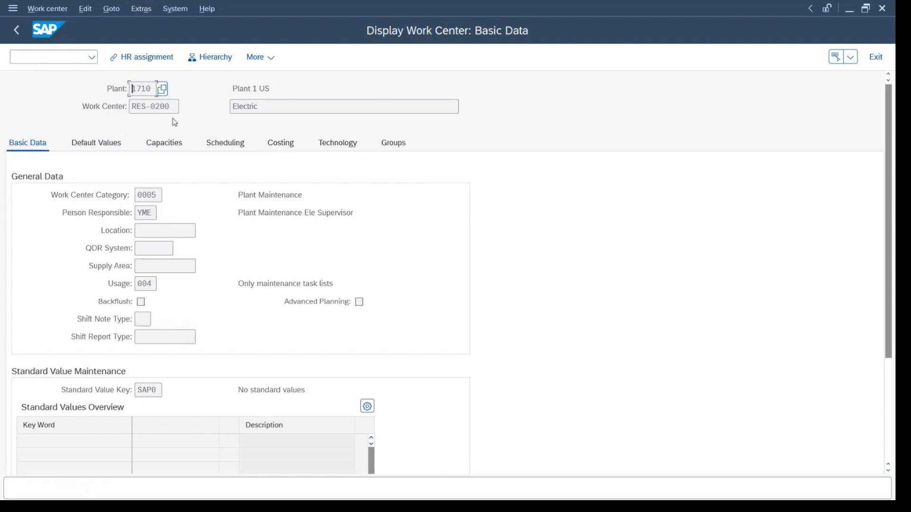
pyautogui.press('Tab')
pyautogui.press('F3')
pyautogui.press('F3')
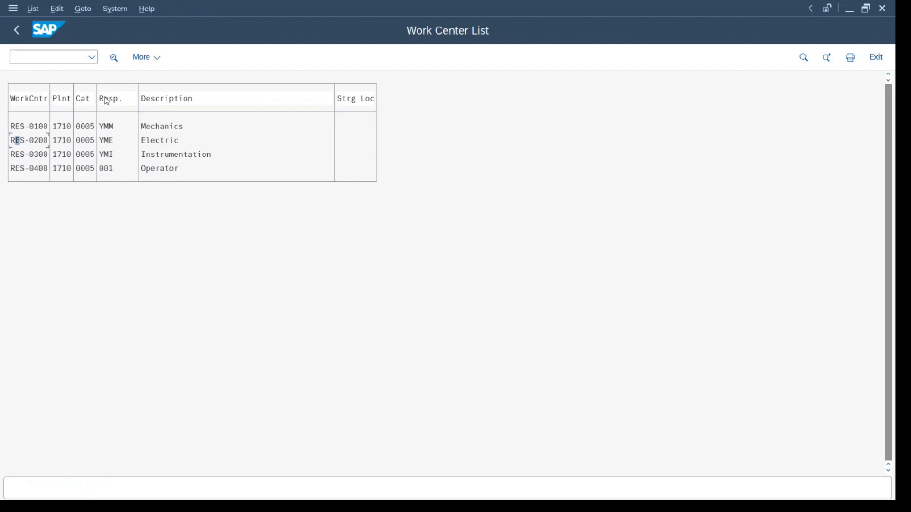
pyautogui.press('F3')
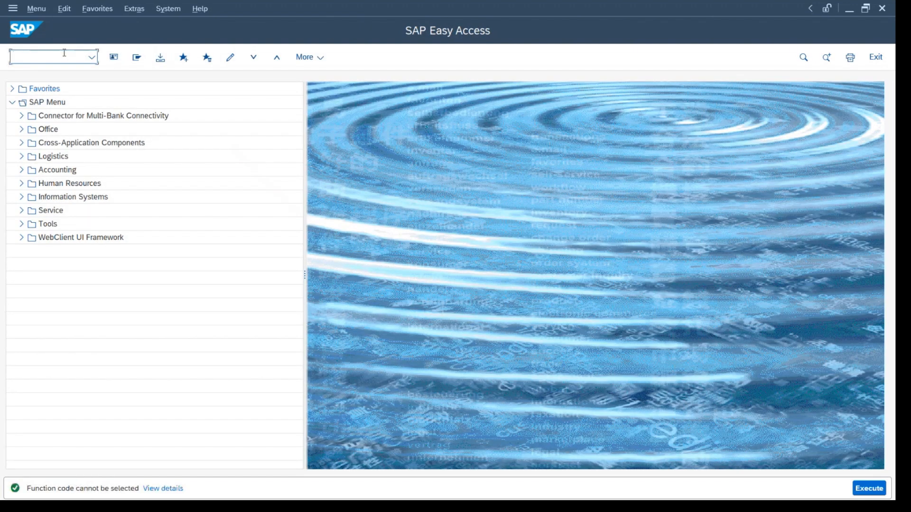
# Start transaction IR02 and open work center RES-0200 in plant 1710 to check its category.
pyautogui.write('ir02')
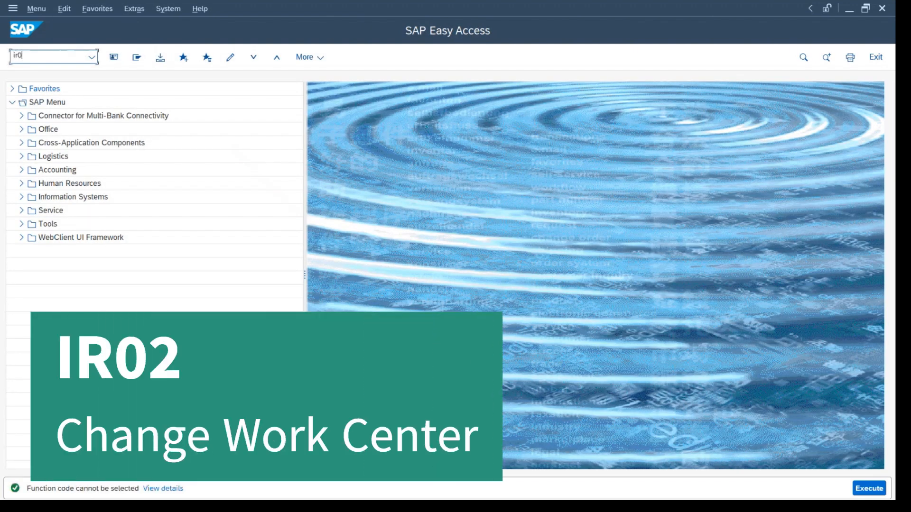
pyautogui.press('Return')
pyautogui.press('Return')
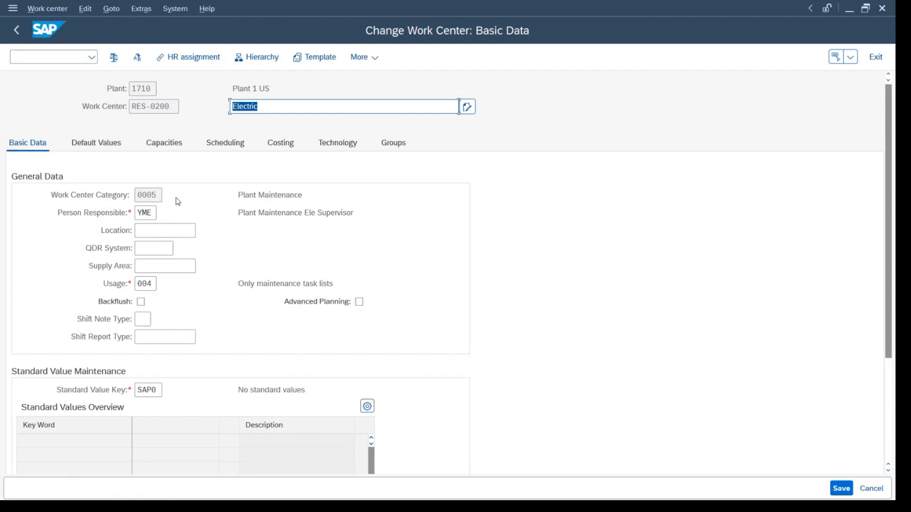
pyautogui.doubleClick(136, 195)
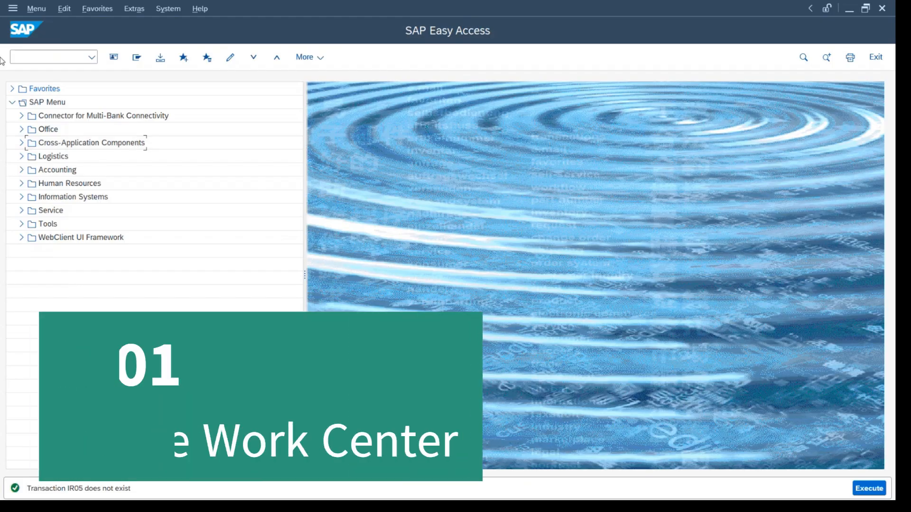
# Start transaction IR01 again for a new work center and go to the plant to copy from.
pyautogui.click(28, 56)
pyautogui.write('IR01')
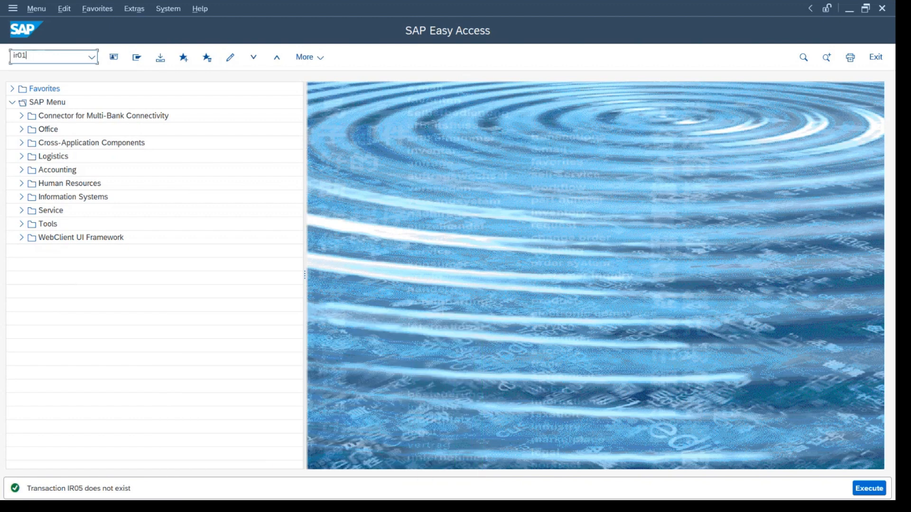
pyautogui.press('Return')
pyautogui.click(138, 247)
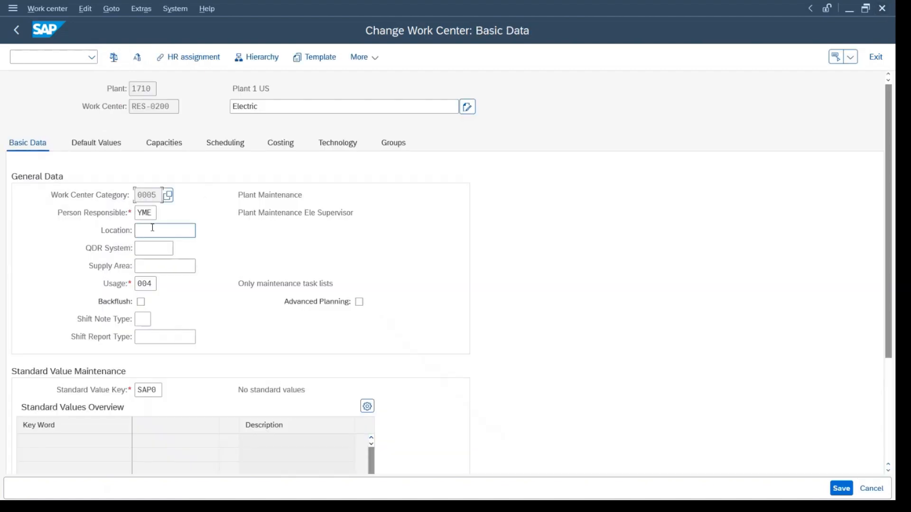
pyautogui.moveTo(157, 194); pyautogui.dragTo(118, 194)
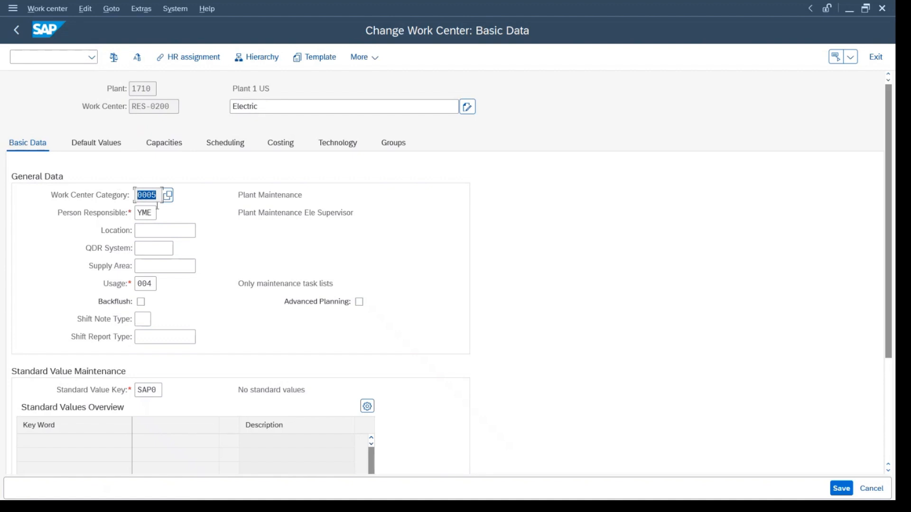
# Pick YME, Plant Maintenance Ele Supervisor, from the possible entries as the person responsible for work center RES-0200.
pyautogui.click(143, 212)
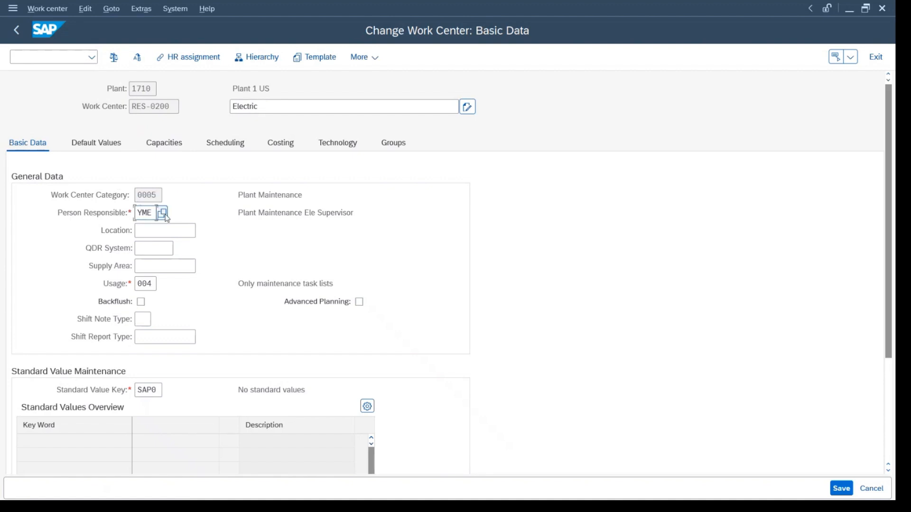
pyautogui.click(162, 213)
pyautogui.moveTo(186, 217); pyautogui.dragTo(335, 98)
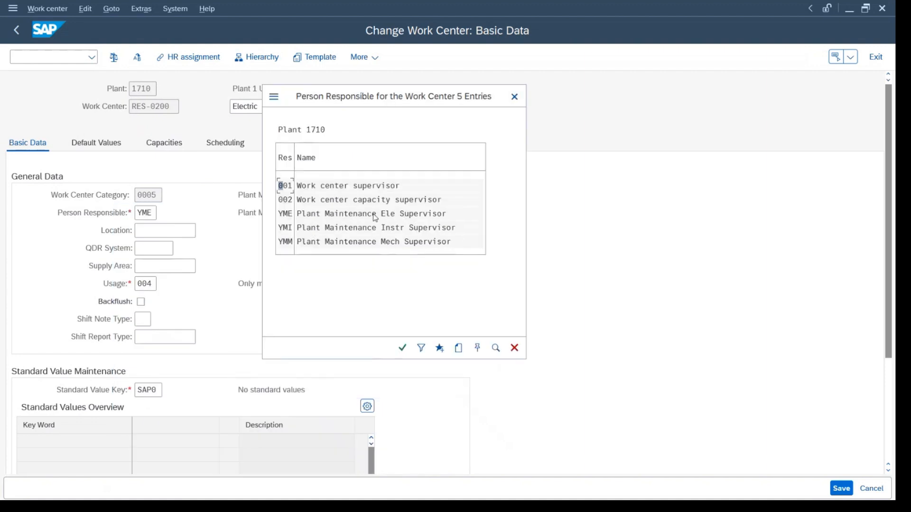
pyautogui.doubleClick(375, 218)
# Pick task list usage 004, Only maintenance task lists, from the possible entries in the work center's basic data.
pyautogui.click(148, 283)
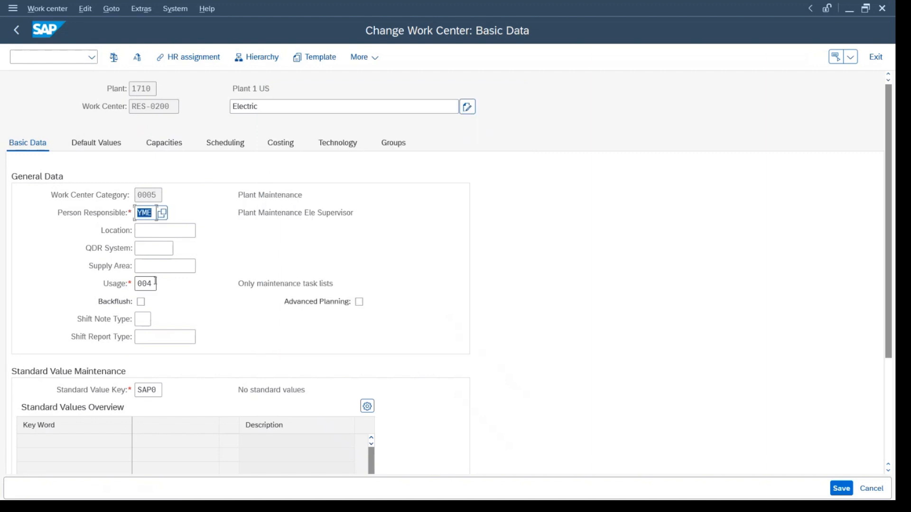
pyautogui.doubleClick(148, 284)
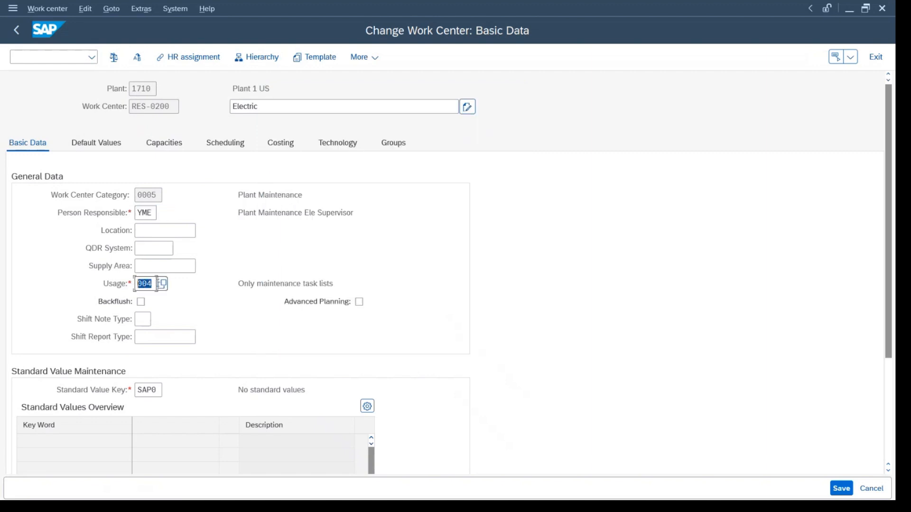
pyautogui.click(164, 284)
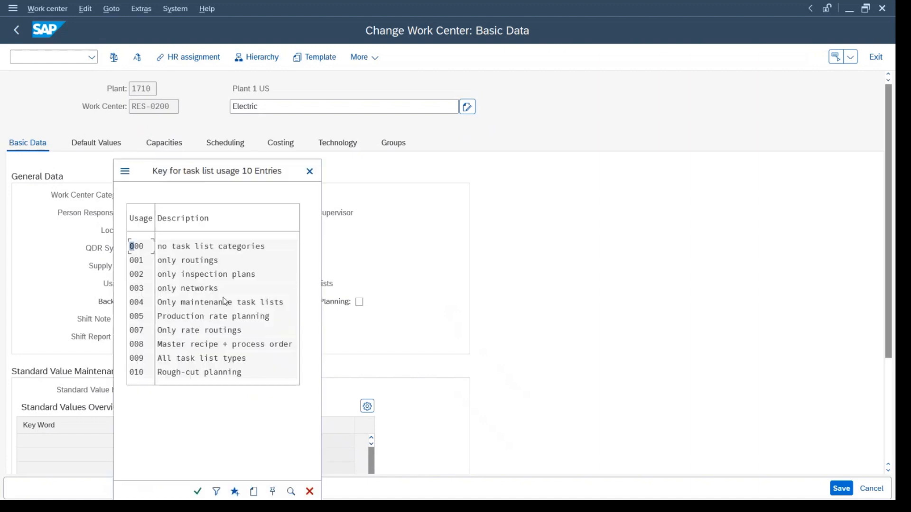
pyautogui.doubleClick(139, 306)
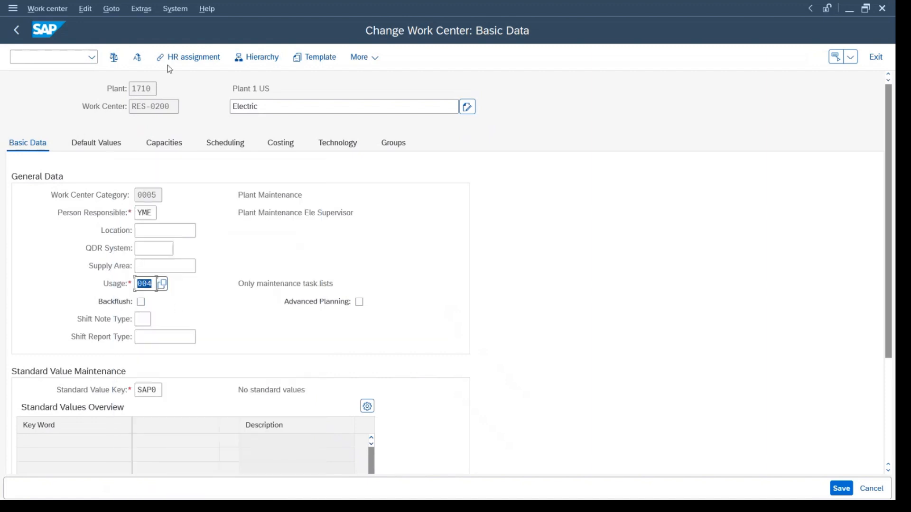
# Go to the work center's default values and pick control key PM01, Plant maintenance - internal, from the possible entries.
pyautogui.click(97, 143)
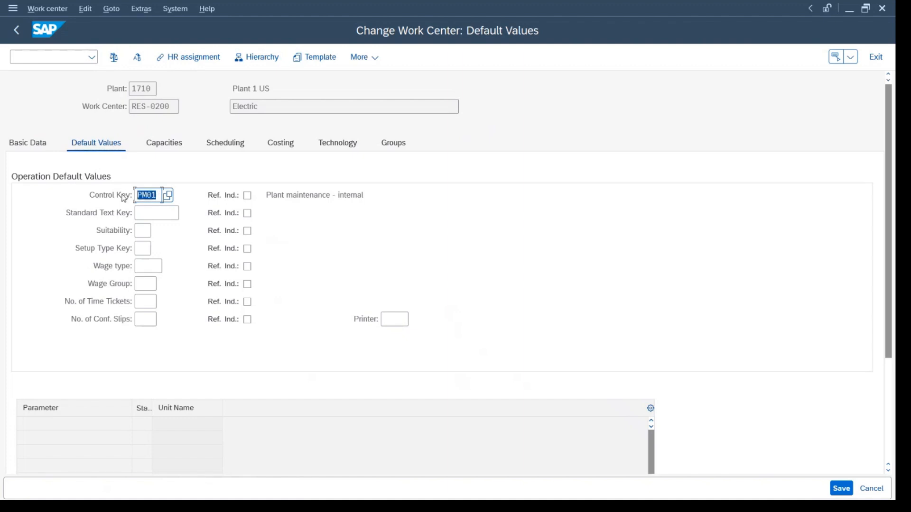
pyautogui.click(168, 194)
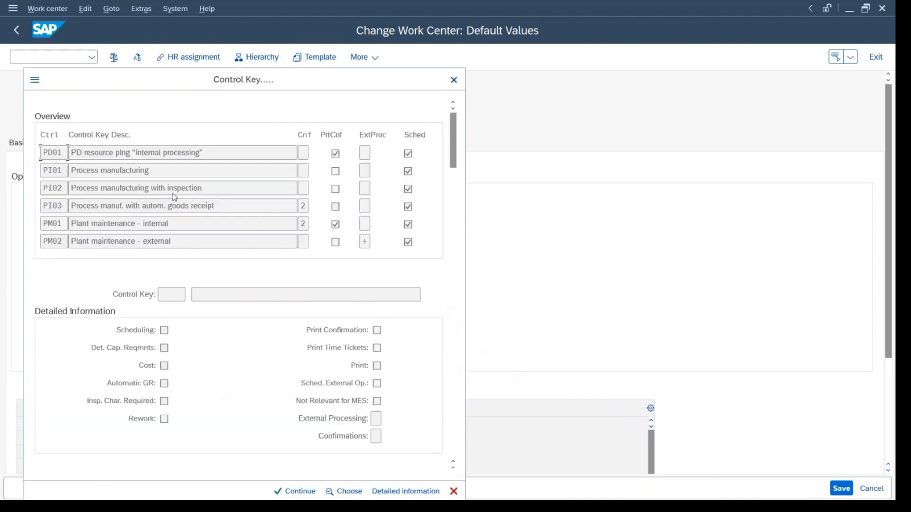
pyautogui.doubleClick(112, 223)
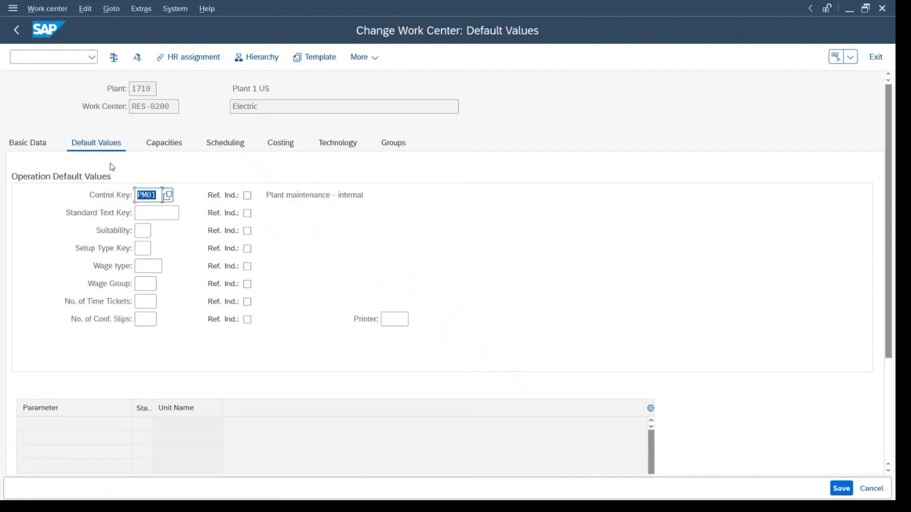
# Go to the work center's capacities, list the possible capacity categories, and select 002 Person.
pyautogui.click(152, 144)
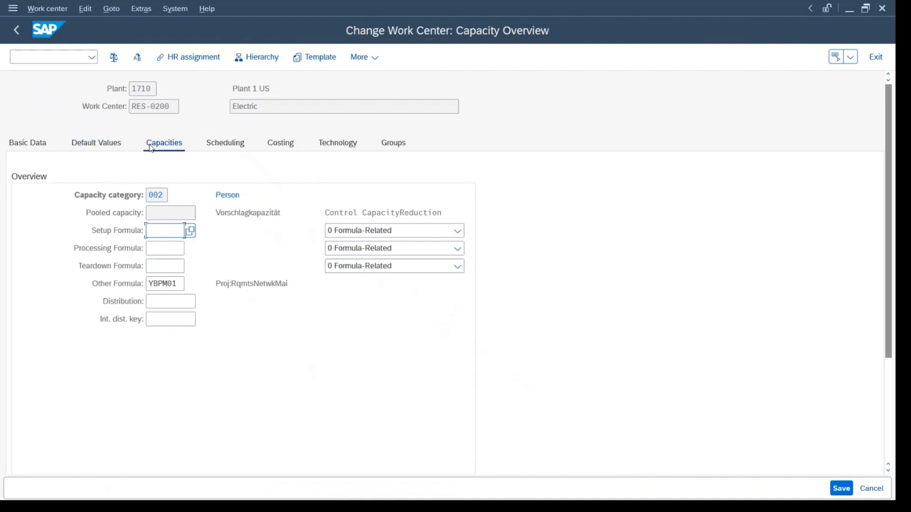
pyautogui.click(151, 193)
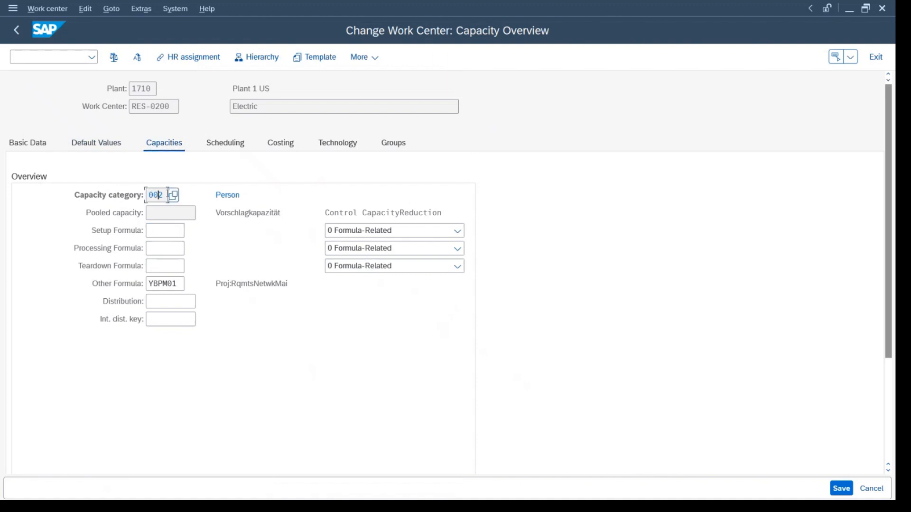
pyautogui.click(173, 195)
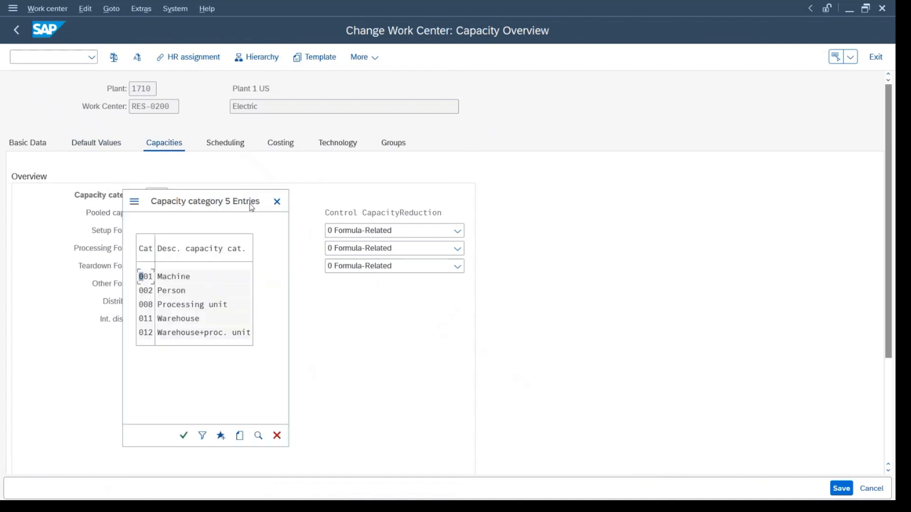
pyautogui.moveTo(224, 208); pyautogui.dragTo(467, 110)
pyautogui.click(390, 191)
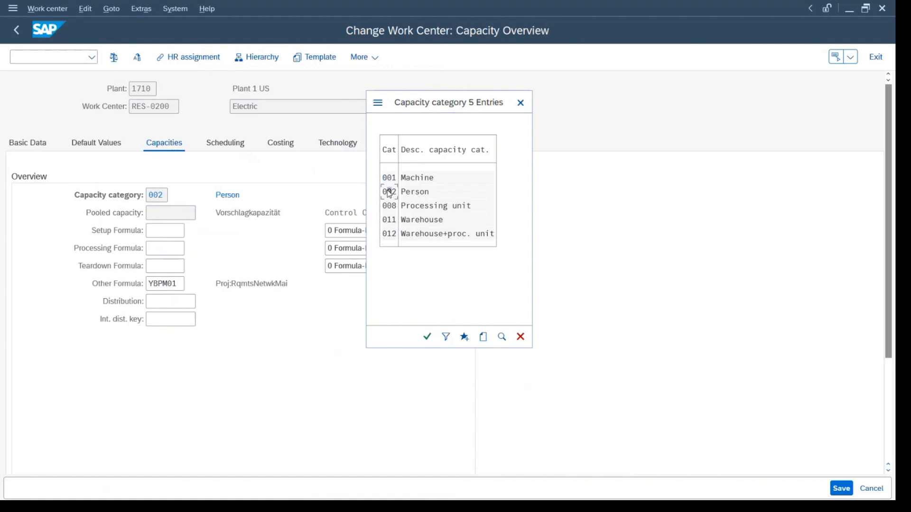
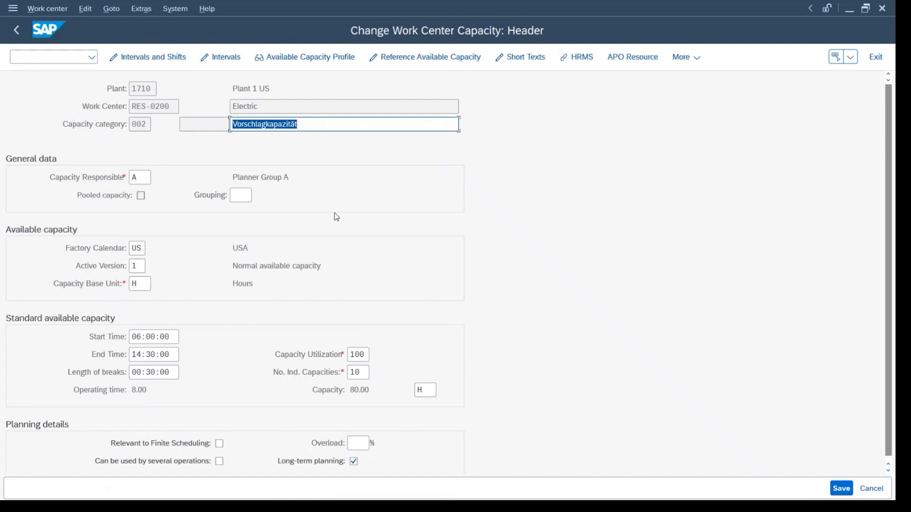
# List the possible planner groups for the capacity responsible, and return to the work center's basic data.
pyautogui.click(146, 177)
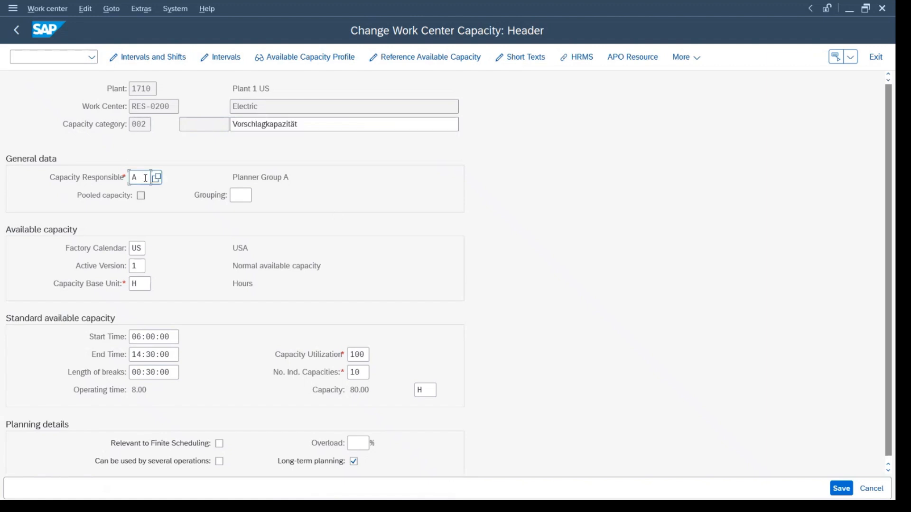
pyautogui.click(159, 178)
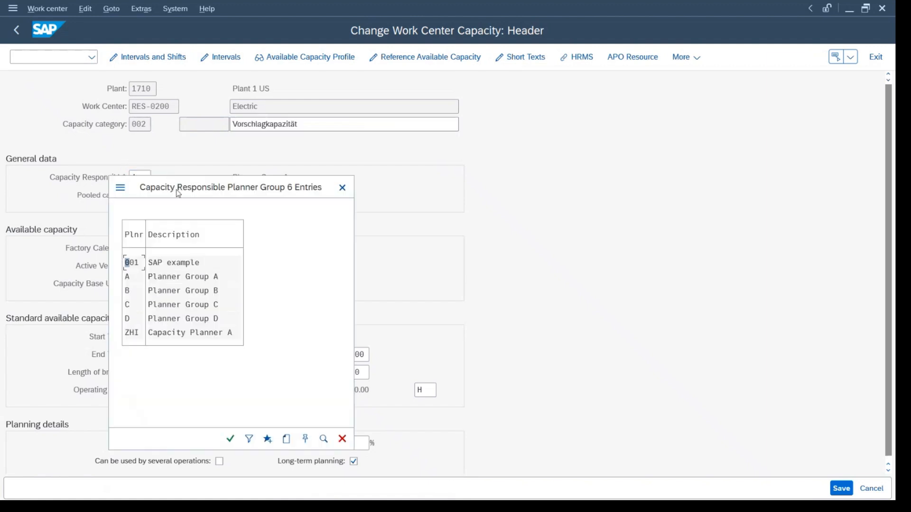
pyautogui.moveTo(176, 191); pyautogui.dragTo(315, 117)
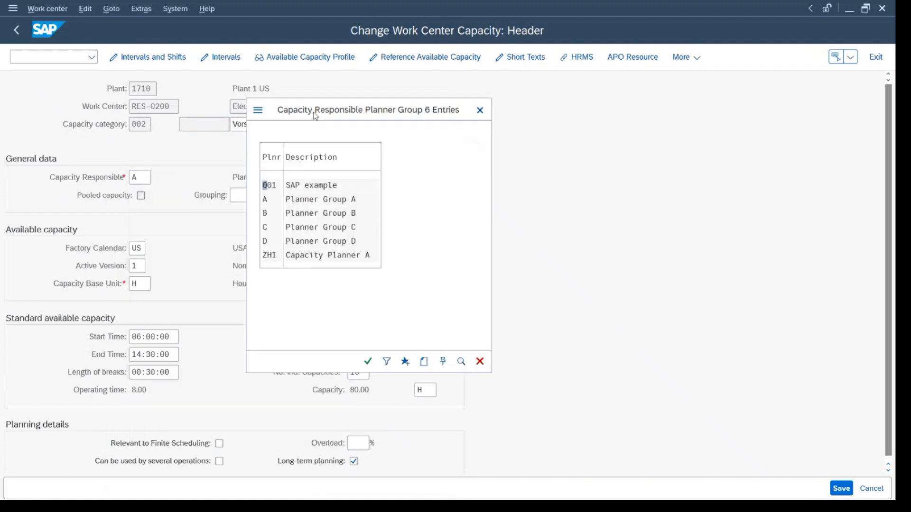
pyautogui.click(15, 30)
pyautogui.click(7, 145)
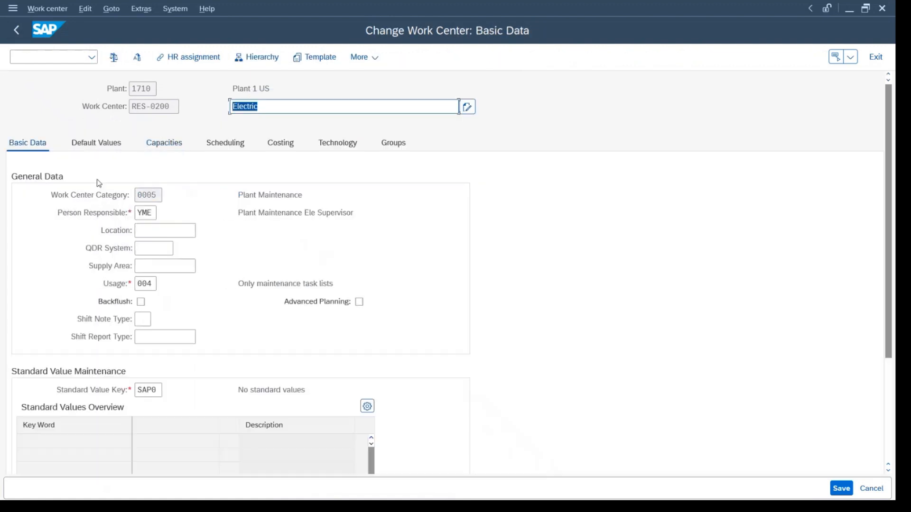
# Reopen the capacity header of work center RES-0200 from its capacities.
pyautogui.click(175, 105)
pyautogui.moveTo(175, 105); pyautogui.dragTo(89, 105)
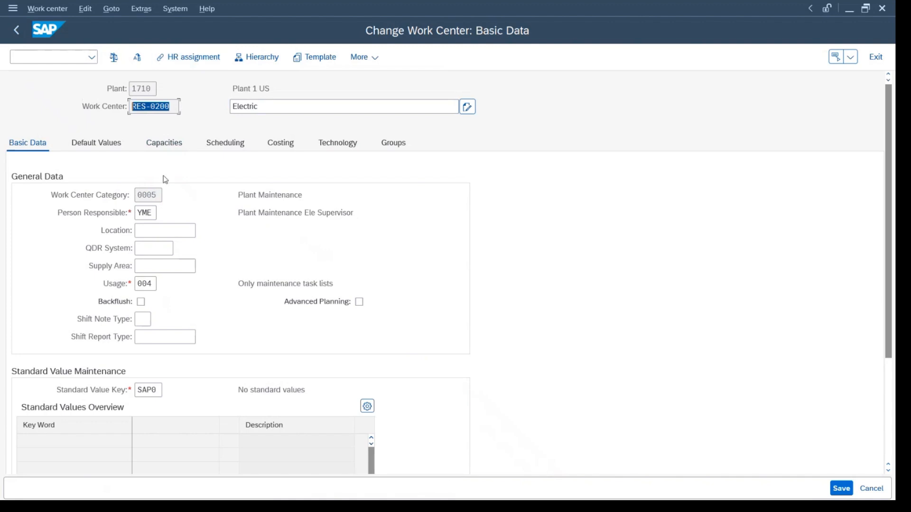
pyautogui.click(164, 143)
pyautogui.doubleClick(157, 195)
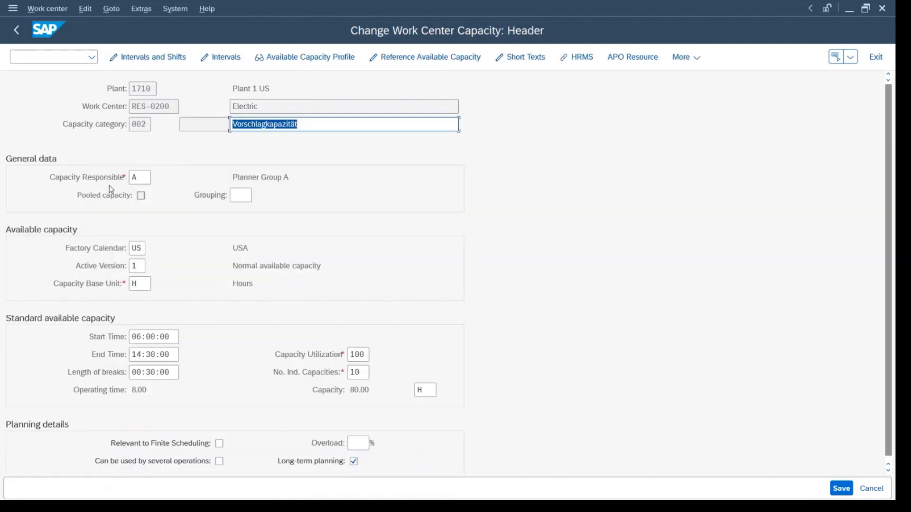
# Pick planner group A from the possible entries as the capacity responsible.
pyautogui.click(138, 179)
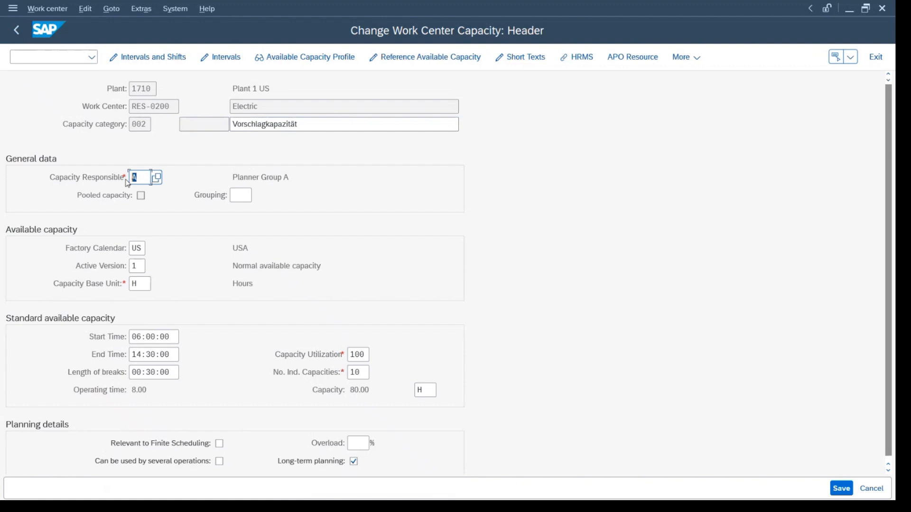
pyautogui.click(353, 373)
pyautogui.doubleClick(353, 373)
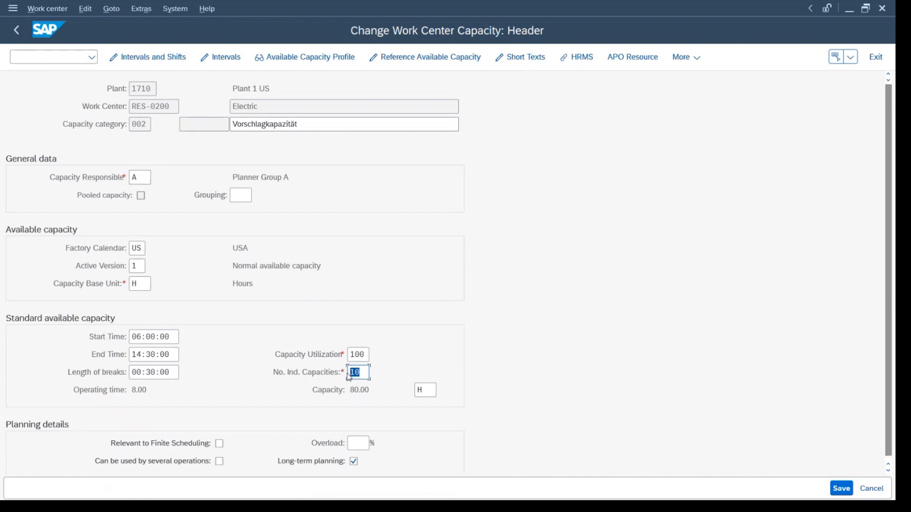
pyautogui.click(144, 177)
pyautogui.click(155, 177)
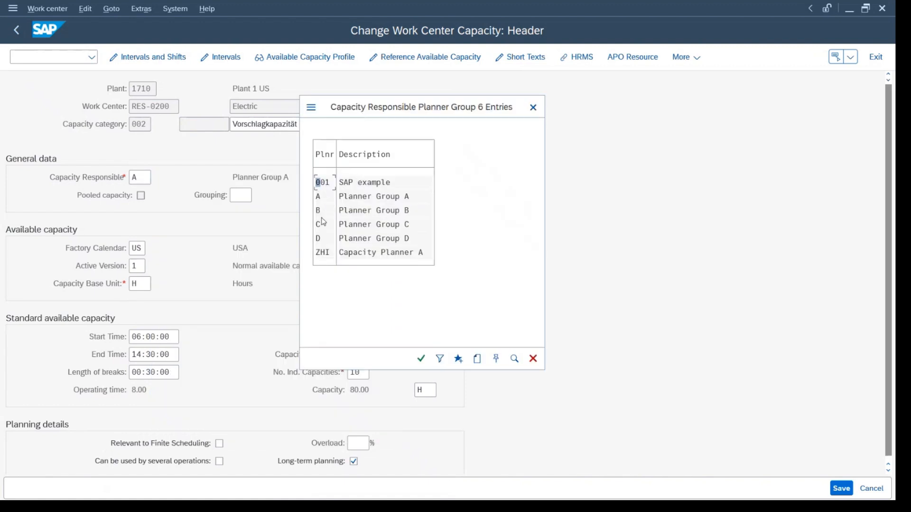
pyautogui.doubleClick(387, 196)
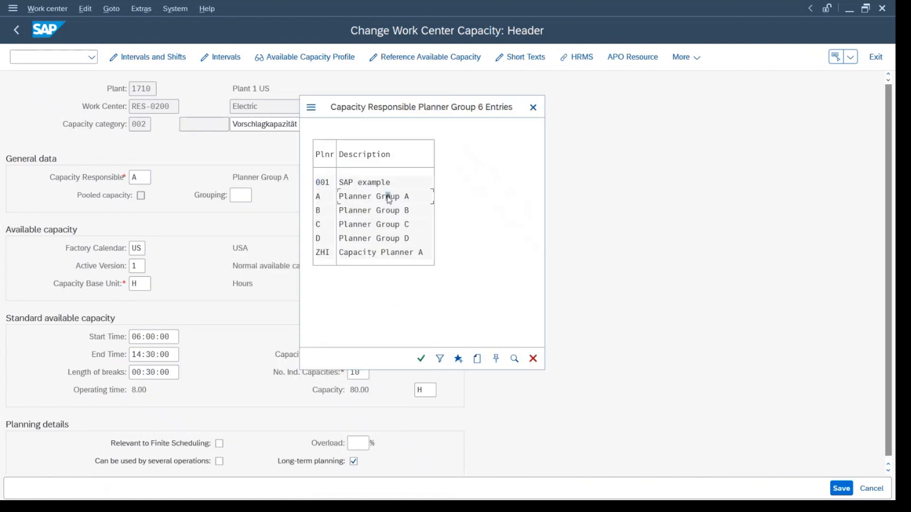
# List the possible factory calendar IDs for the available capacity, and close the list without picking one.
pyautogui.click(134, 247)
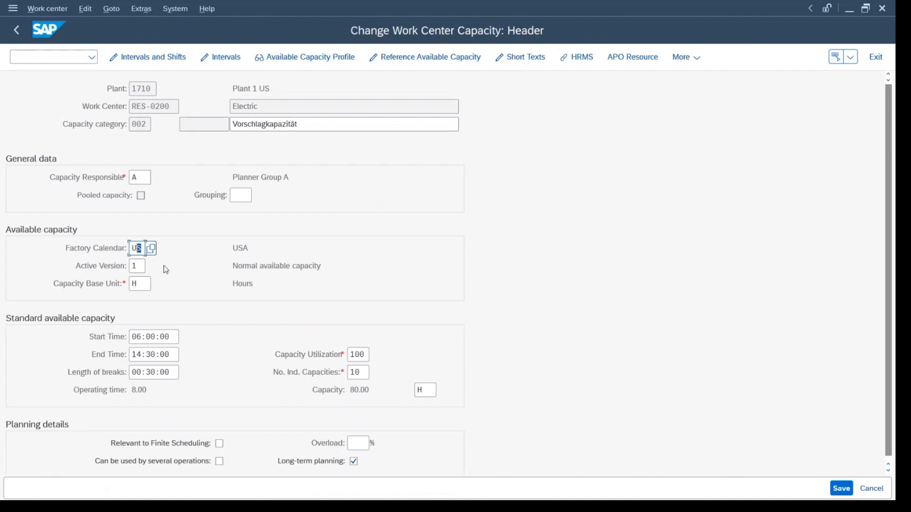
pyautogui.click(145, 248)
pyautogui.click(150, 247)
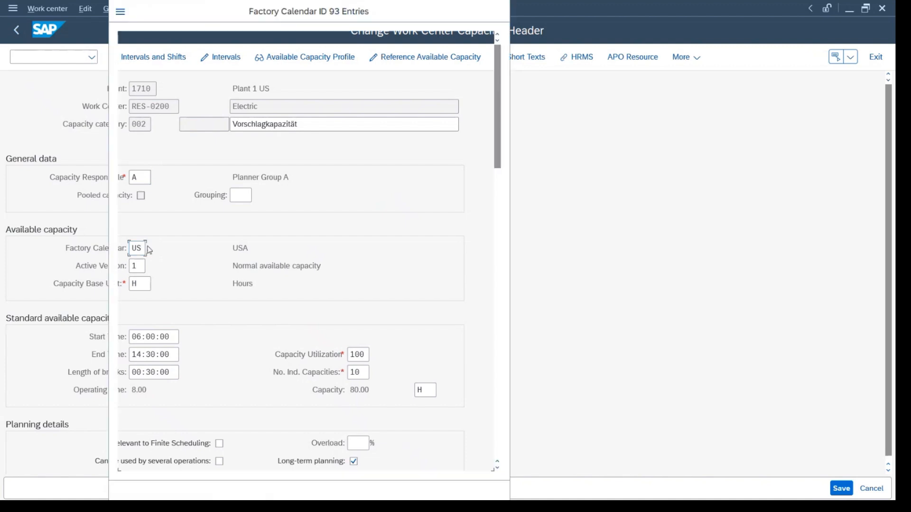
pyautogui.click(343, 40)
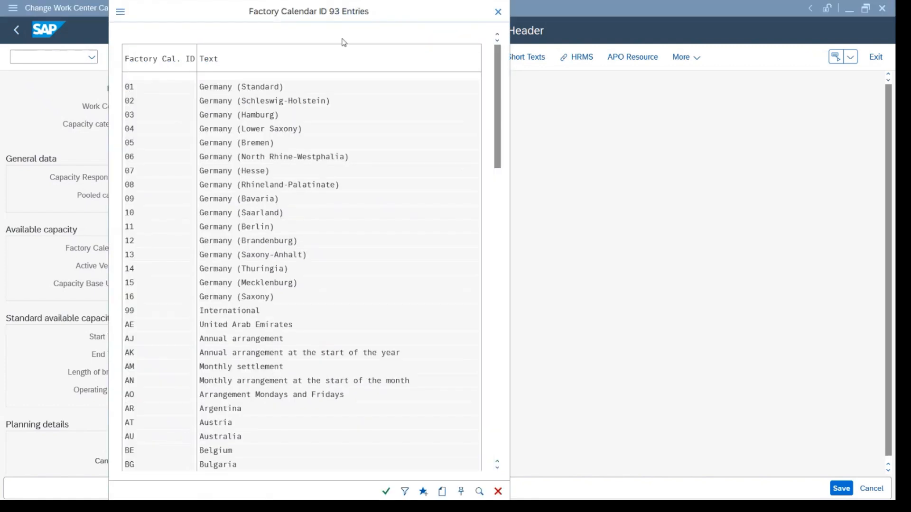
pyautogui.click(179, 16)
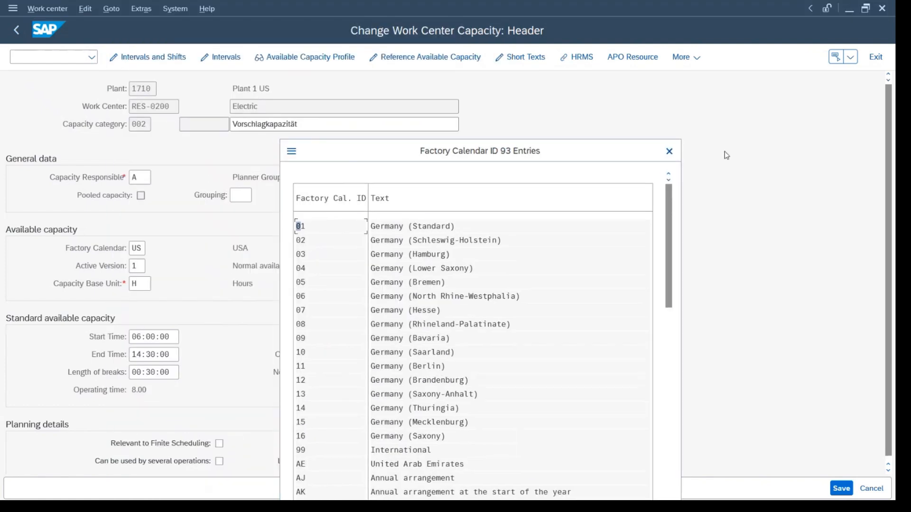
pyautogui.click(670, 152)
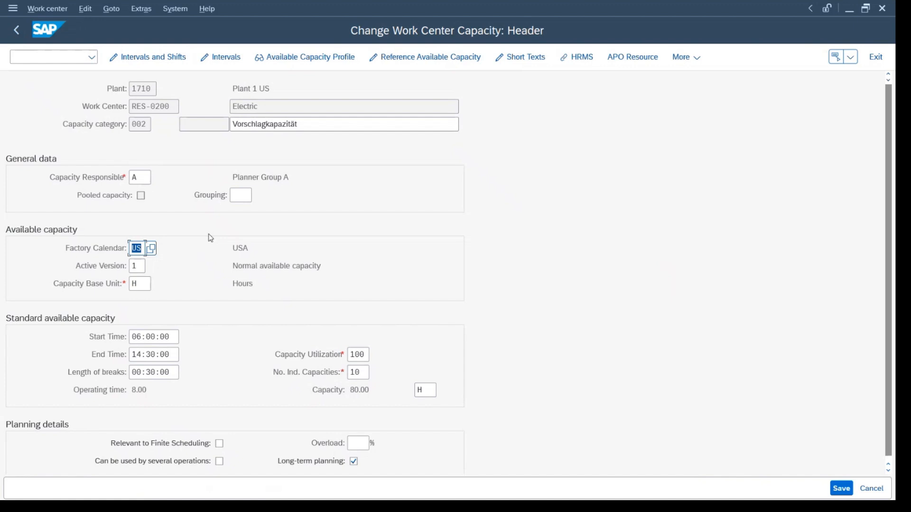
# Examine the capacity base unit, operating time and capacity utilization of work center RES-0200.
pyautogui.click(88, 288)
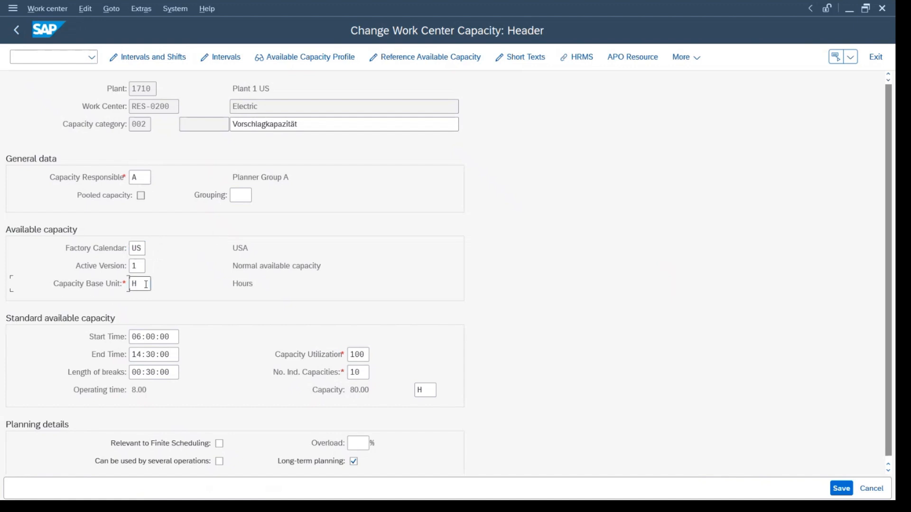
pyautogui.moveTo(146, 285); pyautogui.dragTo(129, 284)
pyautogui.click(176, 105)
pyautogui.doubleClick(176, 105)
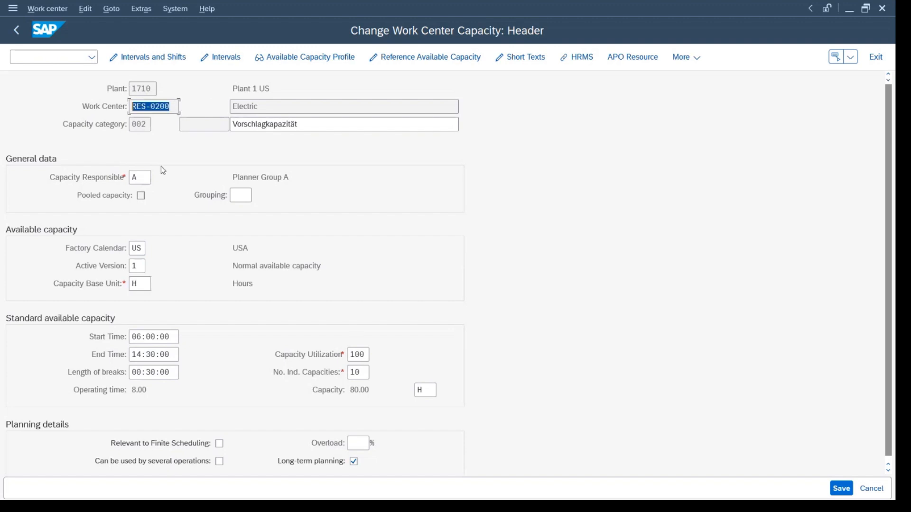
pyautogui.doubleClick(134, 284)
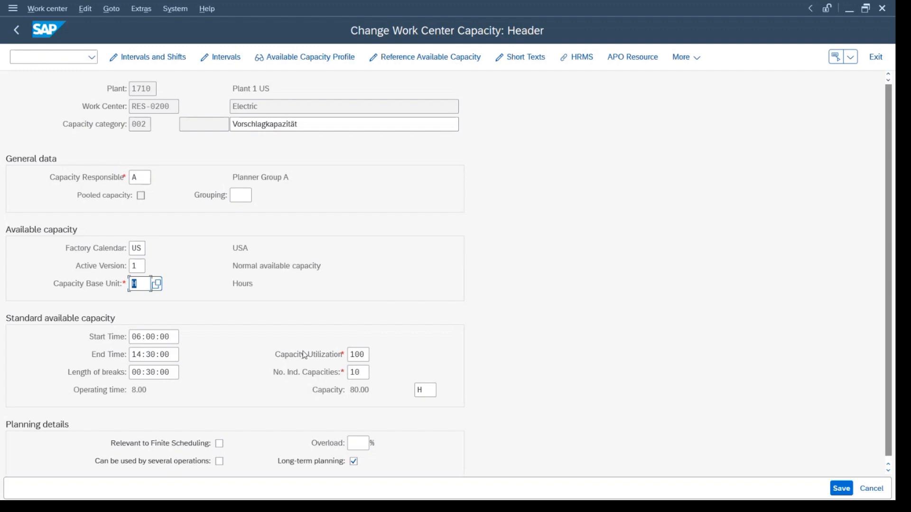
pyautogui.scroll(-1, 120, 339)
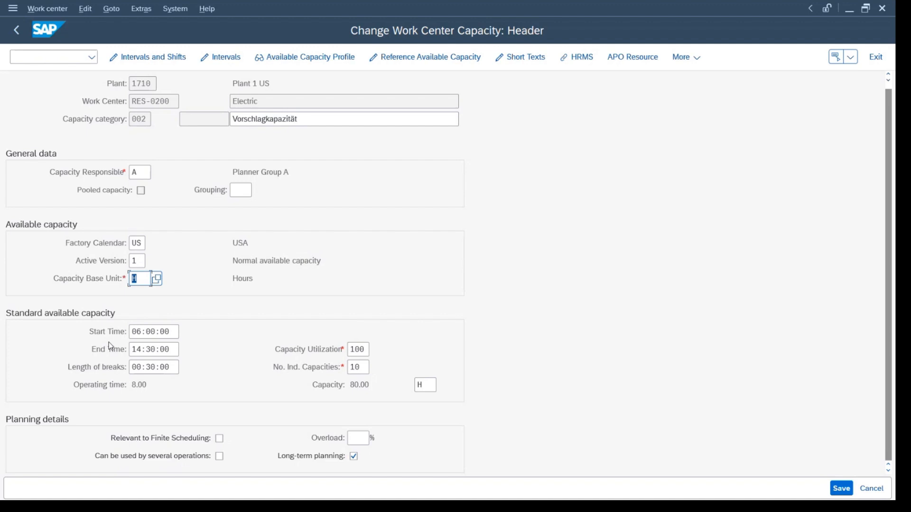
pyautogui.click(147, 382)
pyautogui.click(350, 350)
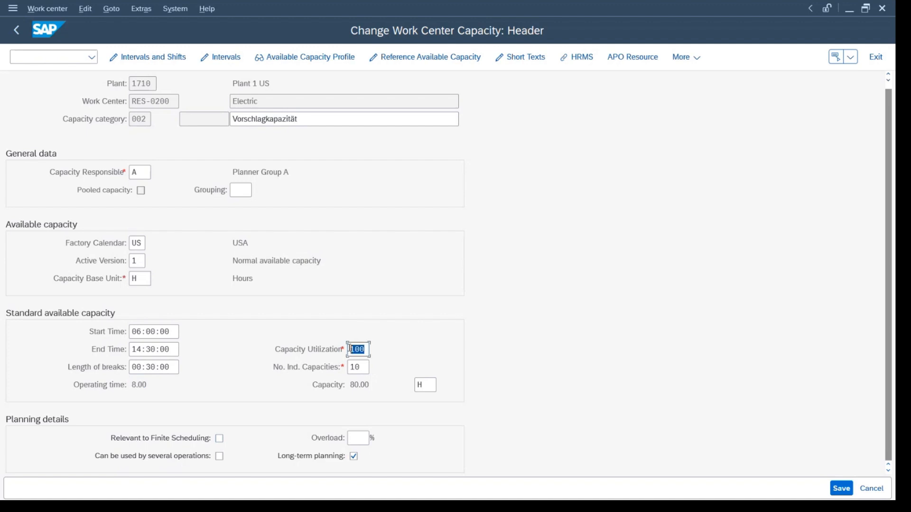
# Set the start time of the standard available capacity to 08:00:00.
pyautogui.click(133, 332)
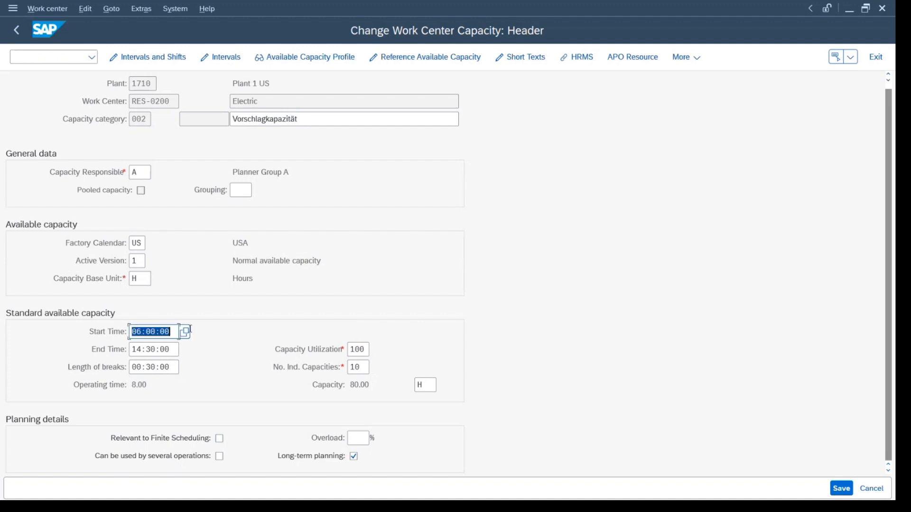
pyautogui.click(143, 331)
pyautogui.press('BackSpace')
pyautogui.write('8')
pyautogui.press('Return')
# Set the end time of the standard available capacity to 18:00:00.
pyautogui.click(142, 355)
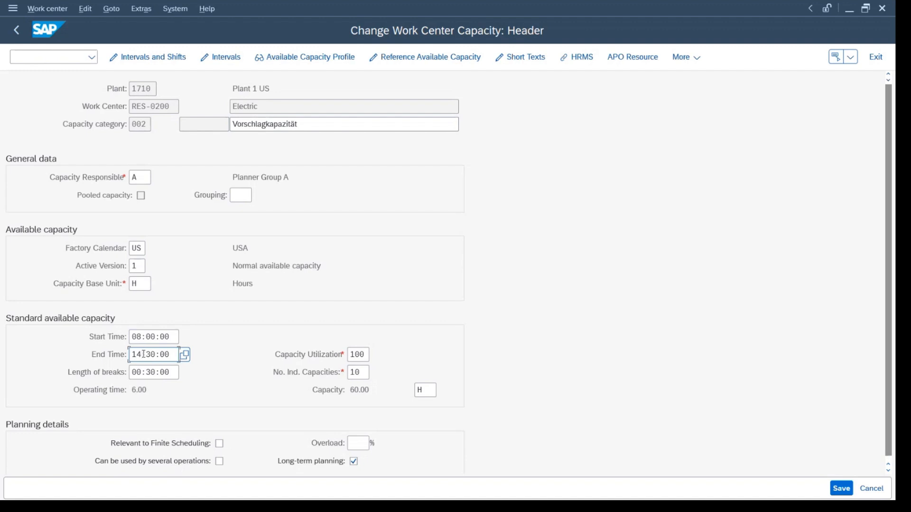
pyautogui.press('BackSpace')
pyautogui.write('8')
pyautogui.press('Right')
pyautogui.press('BackSpace')
pyautogui.press('BackSpace')
pyautogui.write('0')
pyautogui.press('Return')
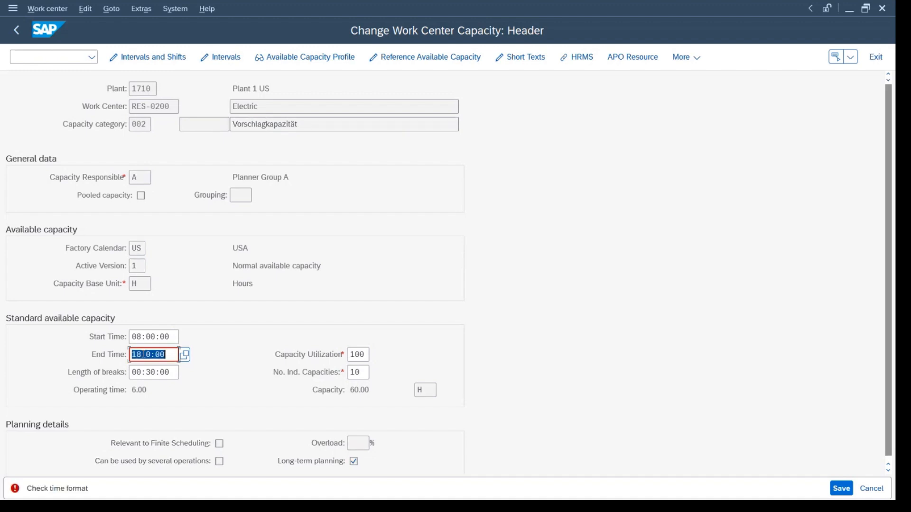
pyautogui.click(148, 354)
pyautogui.press('BackSpace')
pyautogui.write(':0')
pyautogui.press('Return')
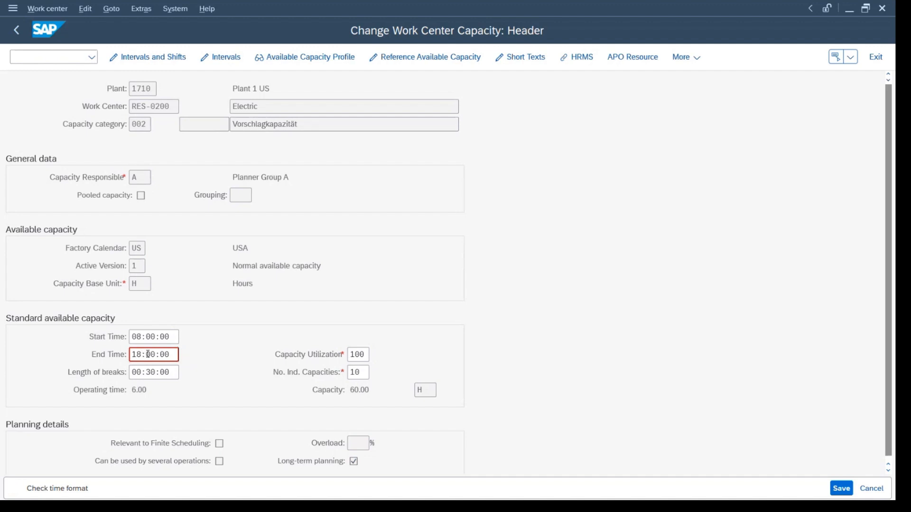
# Set the length of breaks to 01:00:00 and check the recalculated operating time.
pyautogui.click(169, 372)
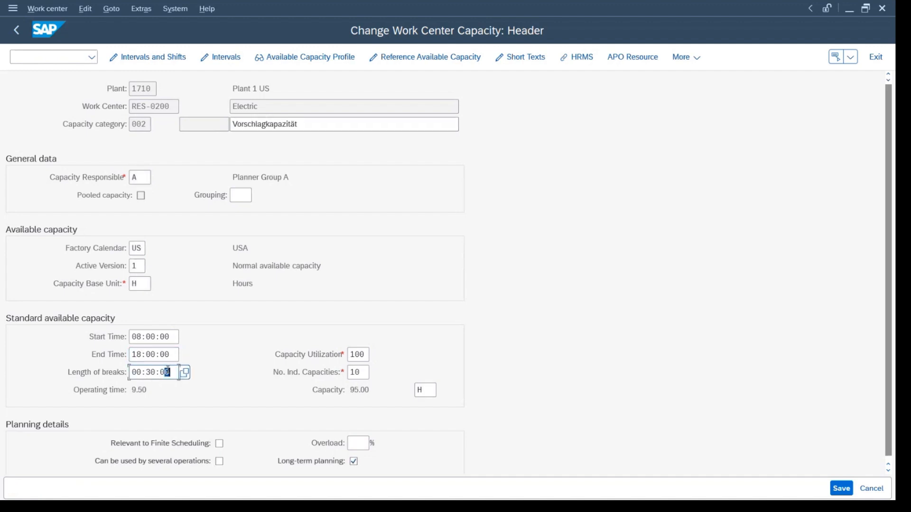
pyautogui.moveTo(170, 372); pyautogui.dragTo(99, 374)
pyautogui.write('10000')
pyautogui.press('Return')
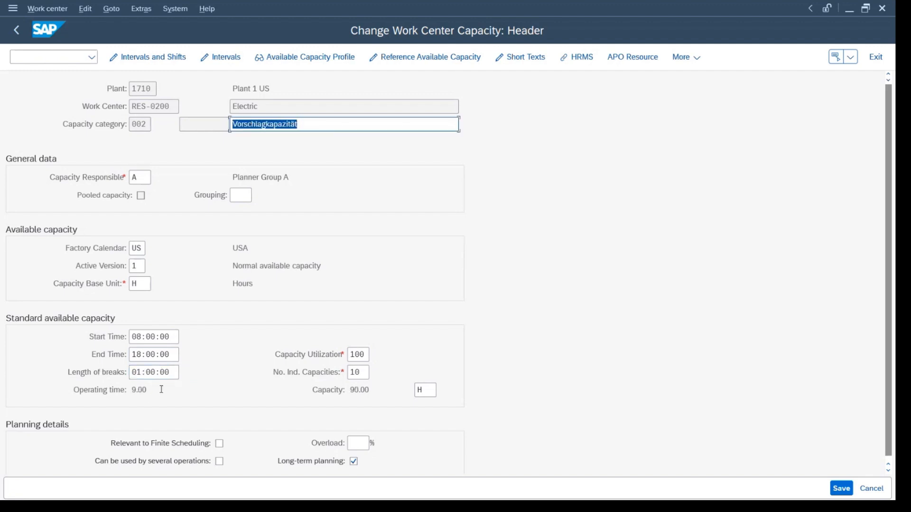
pyautogui.moveTo(148, 388); pyautogui.dragTo(135, 388)
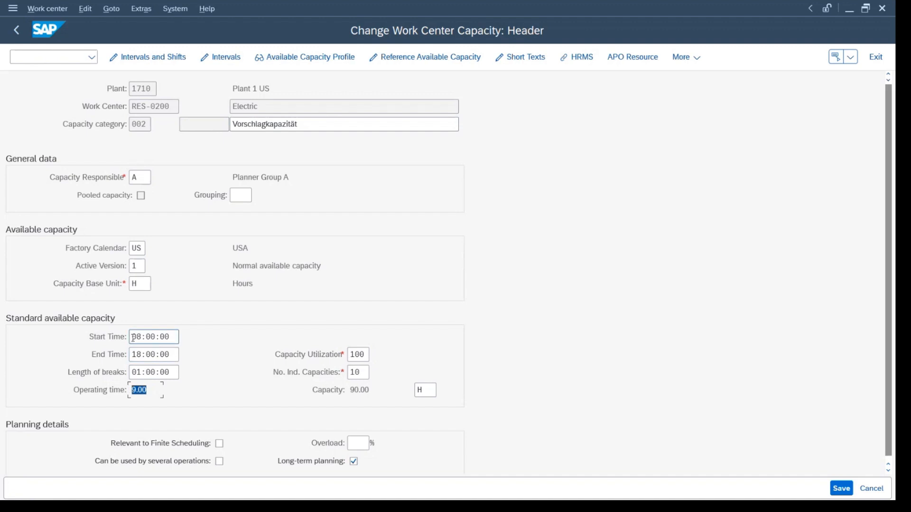
pyautogui.moveTo(133, 338); pyautogui.dragTo(131, 390)
pyautogui.moveTo(362, 371); pyautogui.dragTo(338, 375)
pyautogui.press('Return')
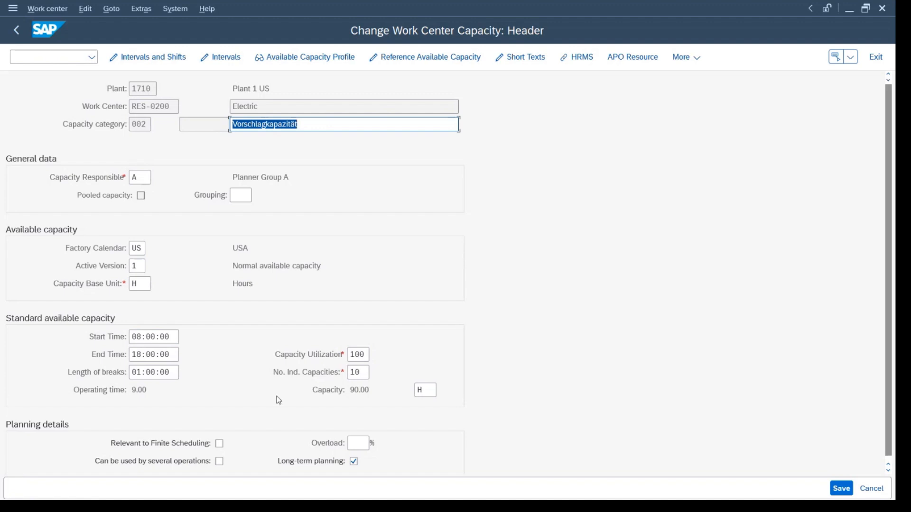
# Change the end time of the standard available capacity to 19:00:00.
pyautogui.moveTo(143, 354); pyautogui.dragTo(130, 358)
pyautogui.write('19')
pyautogui.press('Return')
# Examine how operating time, breaks, capacity utilization and number of individual capacities determine the total capacity.
pyautogui.click(157, 387)
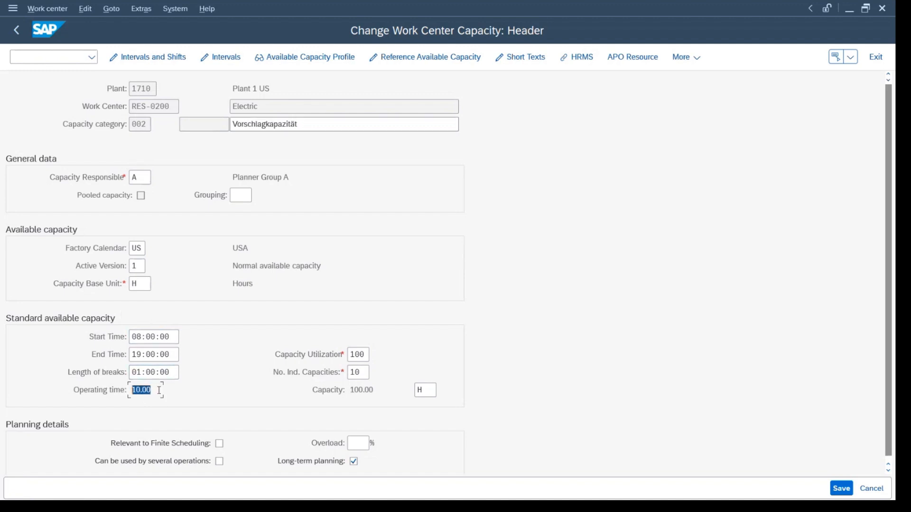
pyautogui.moveTo(157, 390); pyautogui.dragTo(169, 372)
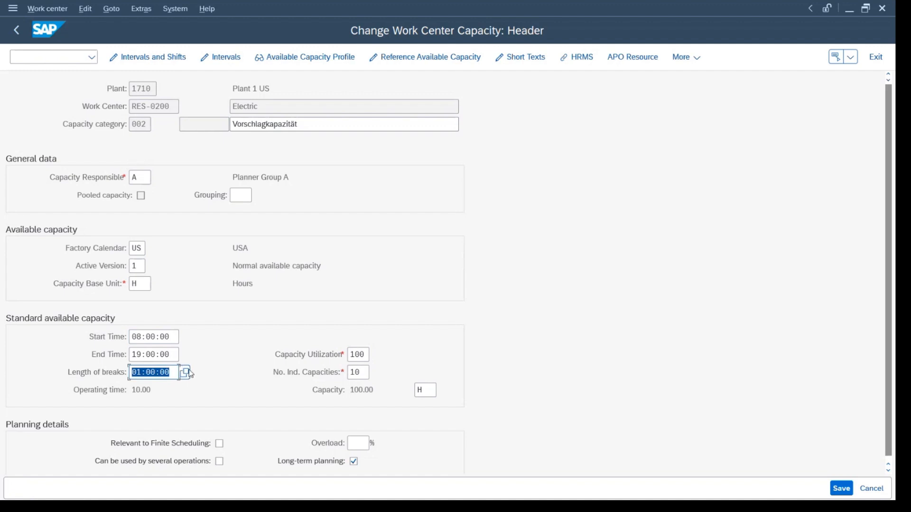
pyautogui.moveTo(363, 375); pyautogui.dragTo(320, 375)
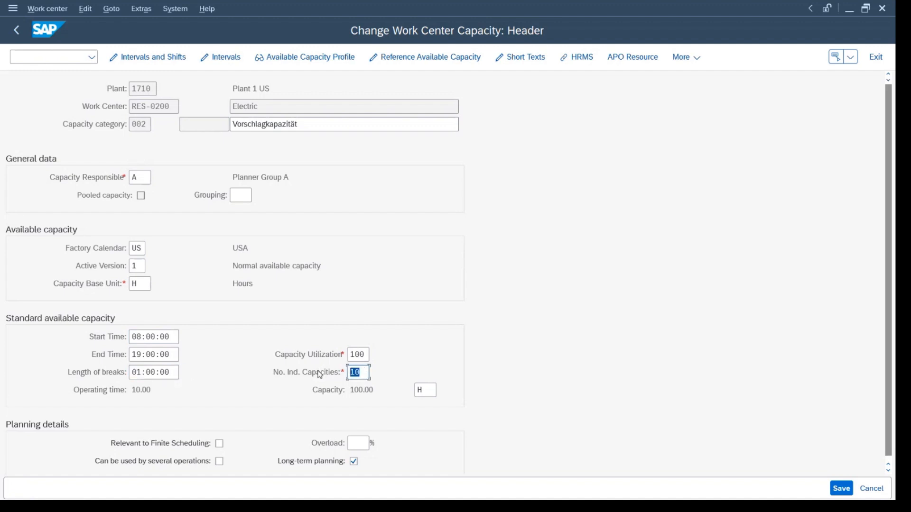
pyautogui.moveTo(154, 386); pyautogui.dragTo(110, 390)
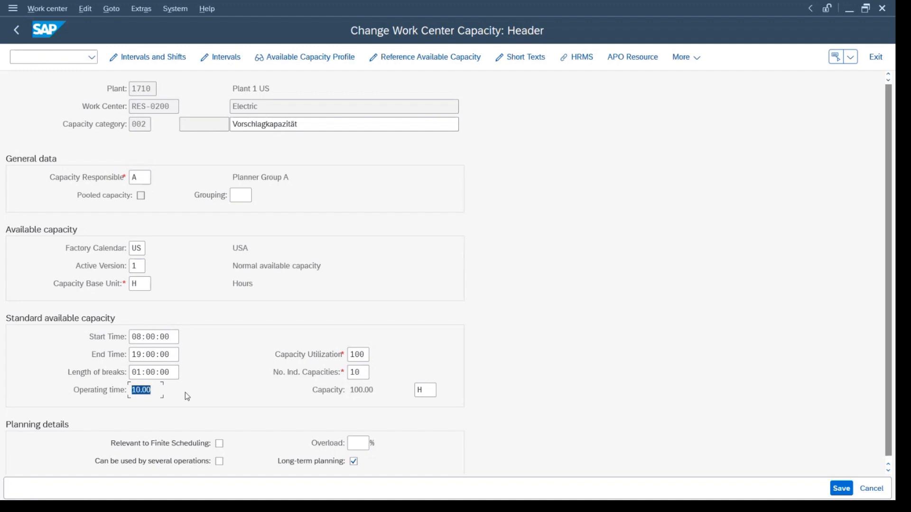
pyautogui.doubleClick(364, 355)
pyautogui.moveTo(152, 390); pyautogui.dragTo(115, 389)
pyautogui.doubleClick(362, 355)
pyautogui.moveTo(374, 390); pyautogui.dragTo(346, 390)
pyautogui.click(378, 390)
# Set the capacity utilization to 80 percent and recalculate the available capacity.
pyautogui.doubleClick(363, 355)
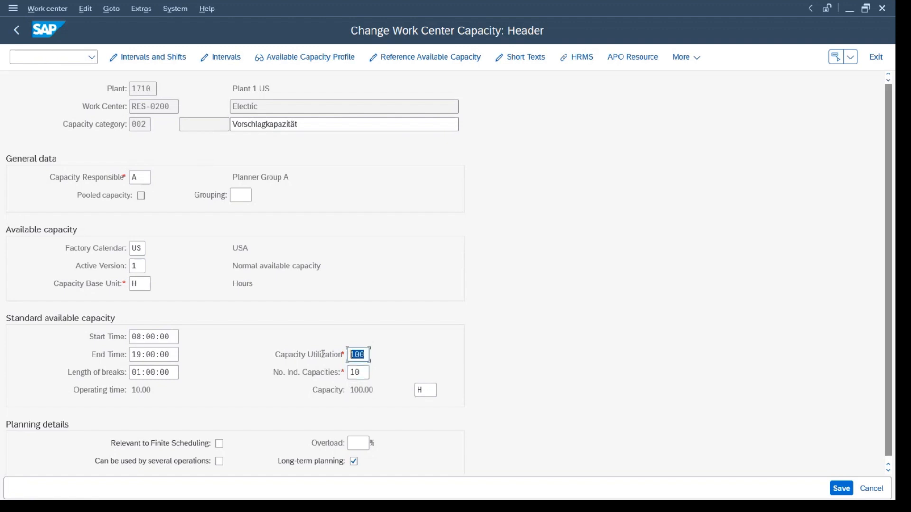
pyautogui.write('80')
pyautogui.press('Return')
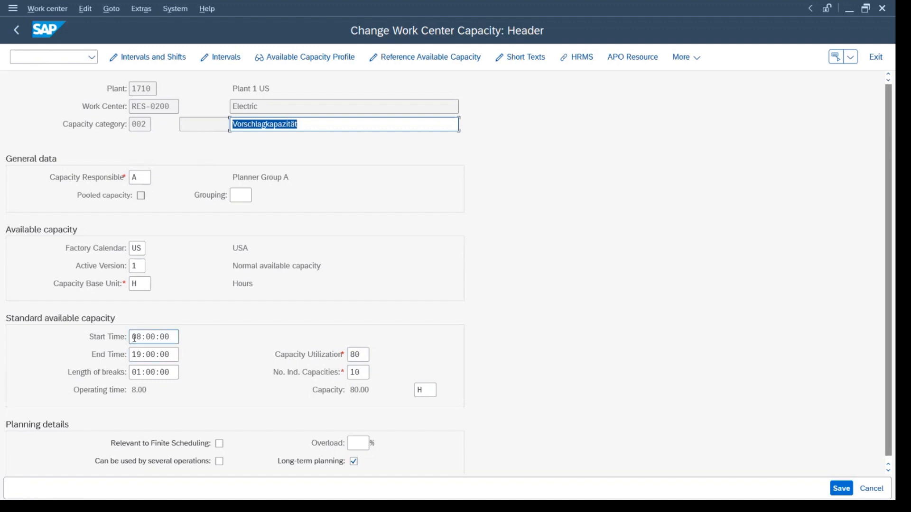
pyautogui.moveTo(134, 337); pyautogui.dragTo(173, 354)
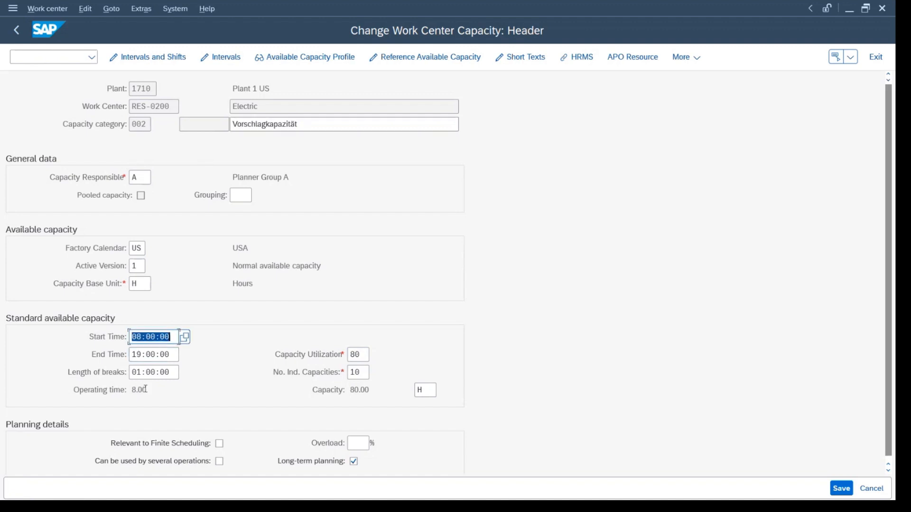
# Check the operating time and total capacity calculated for the standard available capacity.
pyautogui.moveTo(148, 389); pyautogui.dragTo(123, 394)
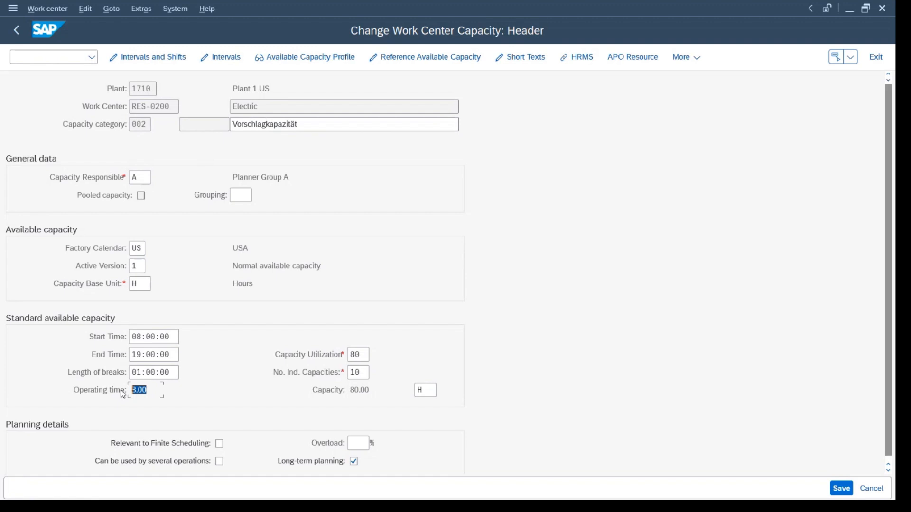
pyautogui.moveTo(349, 391); pyautogui.dragTo(383, 384)
# Open the HRMS assignments of the capacity and start a new person assignment under capacity category 002.
pyautogui.click(576, 57)
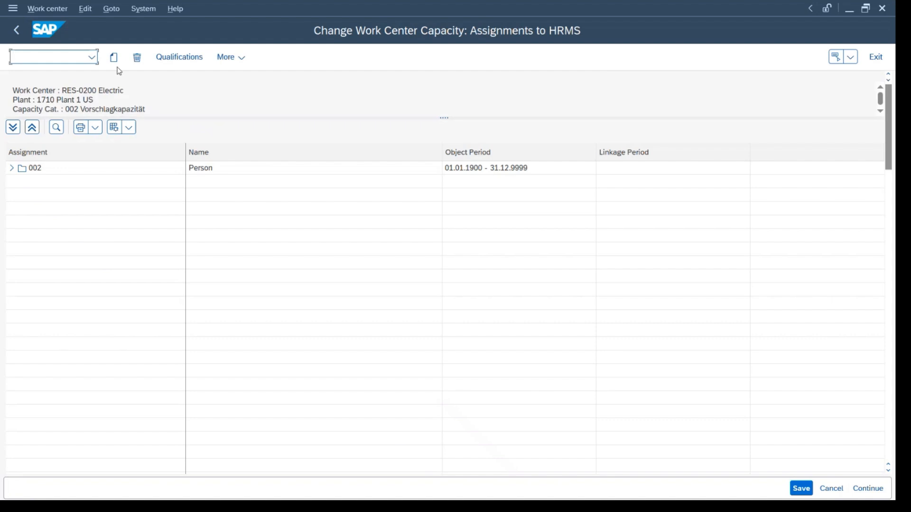
pyautogui.click(19, 172)
pyautogui.click(11, 169)
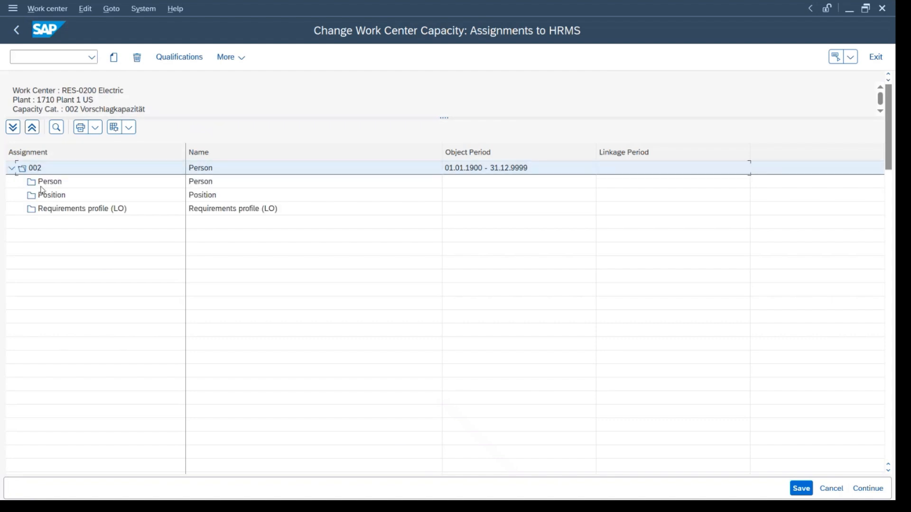
pyautogui.click(47, 181)
pyautogui.click(114, 57)
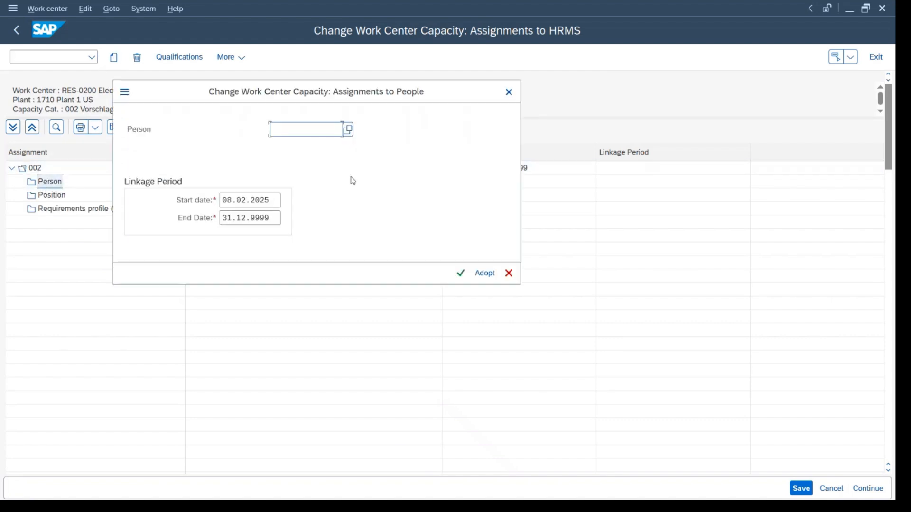
pyautogui.moveTo(315, 97); pyautogui.dragTo(566, 78)
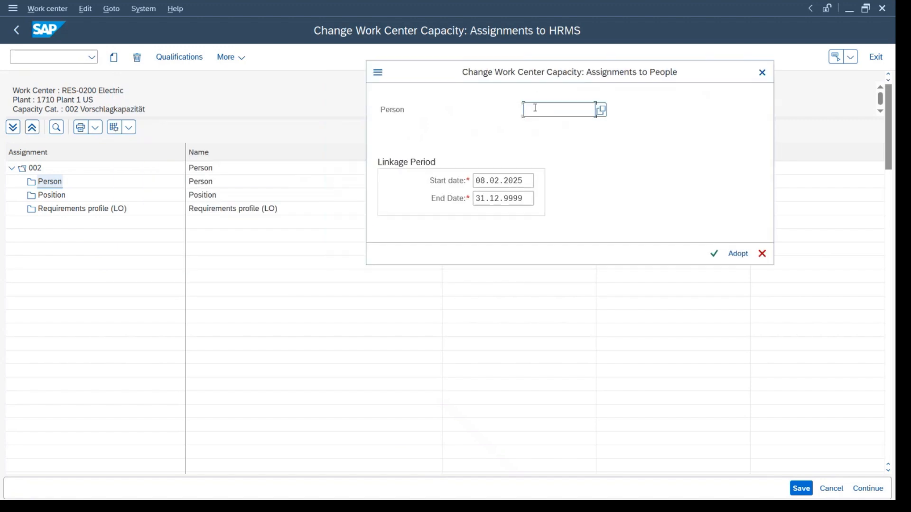
# Look through the search options for the Person field, including person in charge of sales, and cancel the person assignment.
pyautogui.click(601, 110)
pyautogui.click(503, 168)
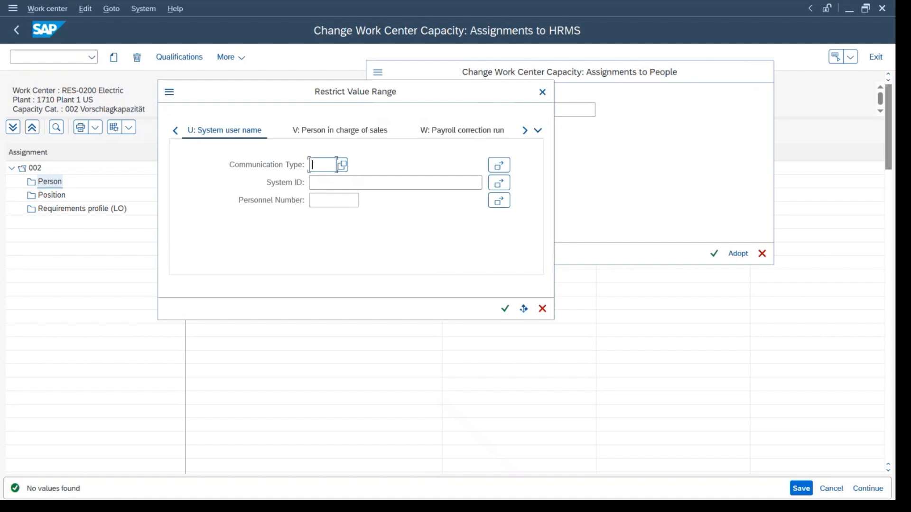
pyautogui.moveTo(457, 89); pyautogui.dragTo(546, 70)
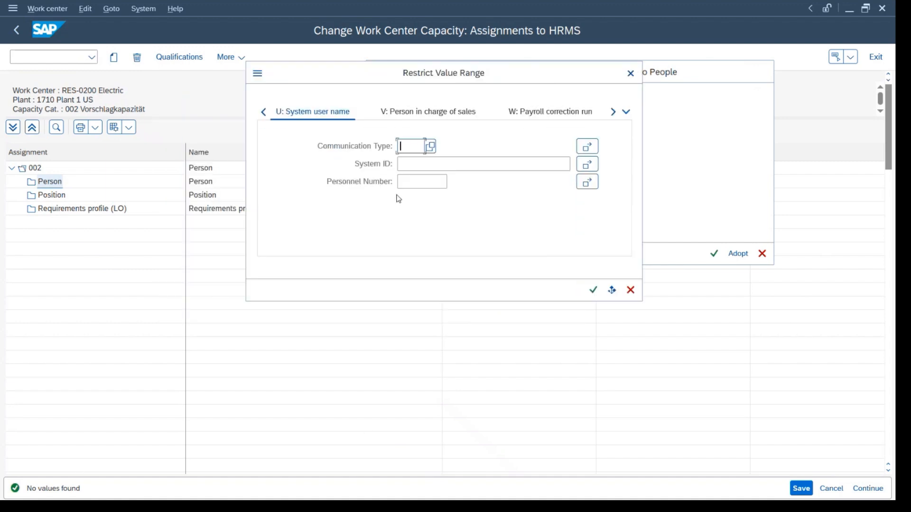
pyautogui.click(427, 112)
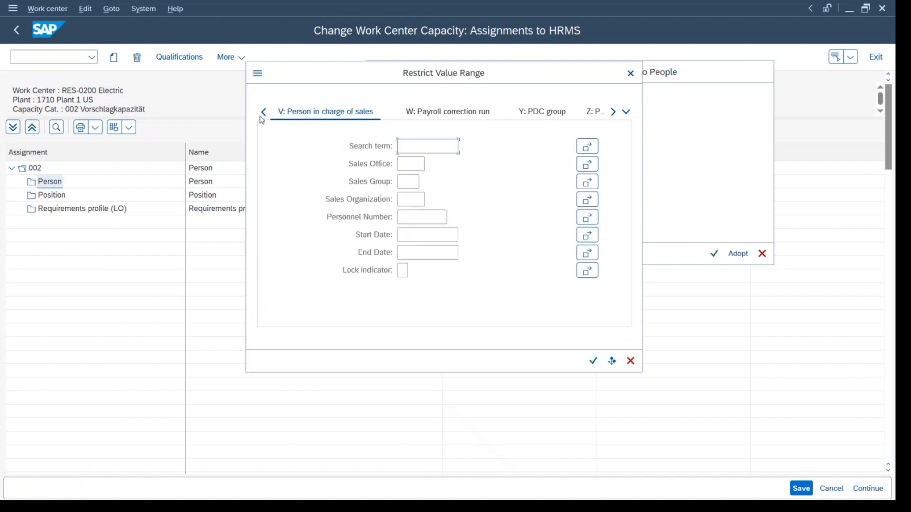
pyautogui.click(262, 116)
pyautogui.click(261, 116)
pyautogui.click(261, 117)
pyautogui.click(262, 116)
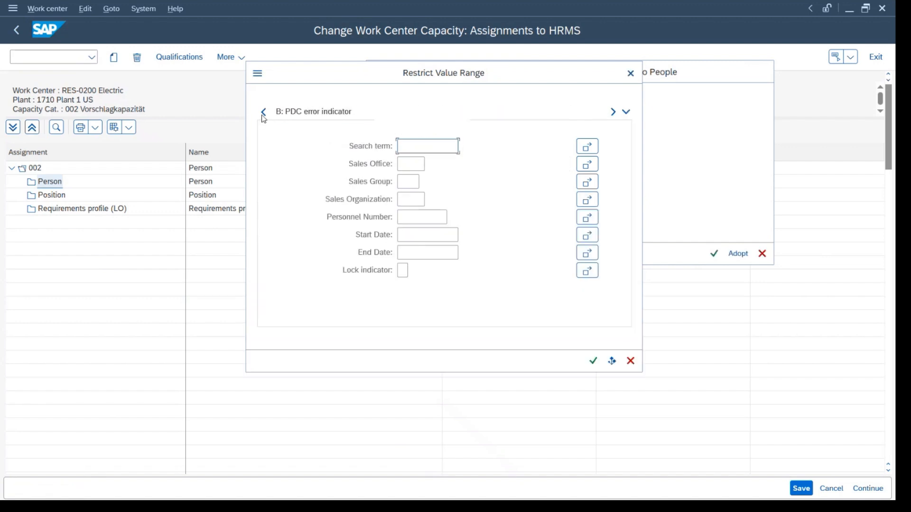
pyautogui.click(262, 117)
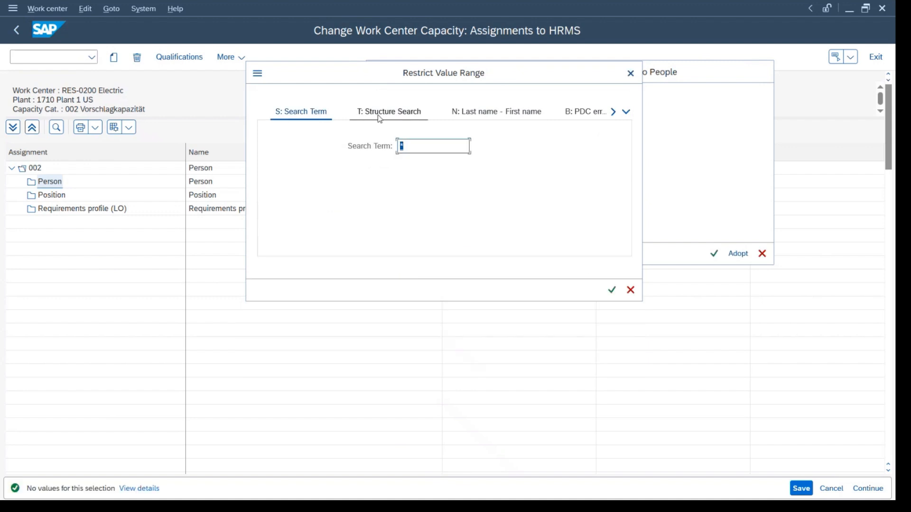
pyautogui.press('Escape')
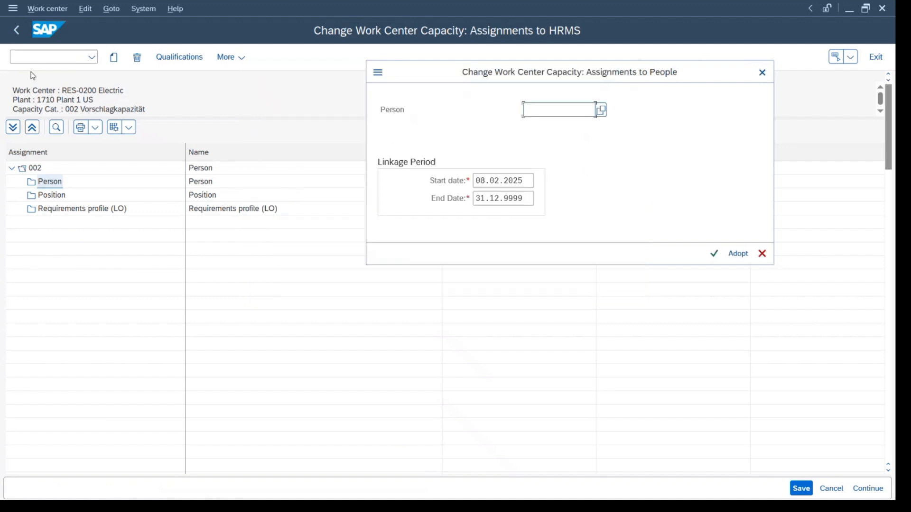
pyautogui.press('Escape')
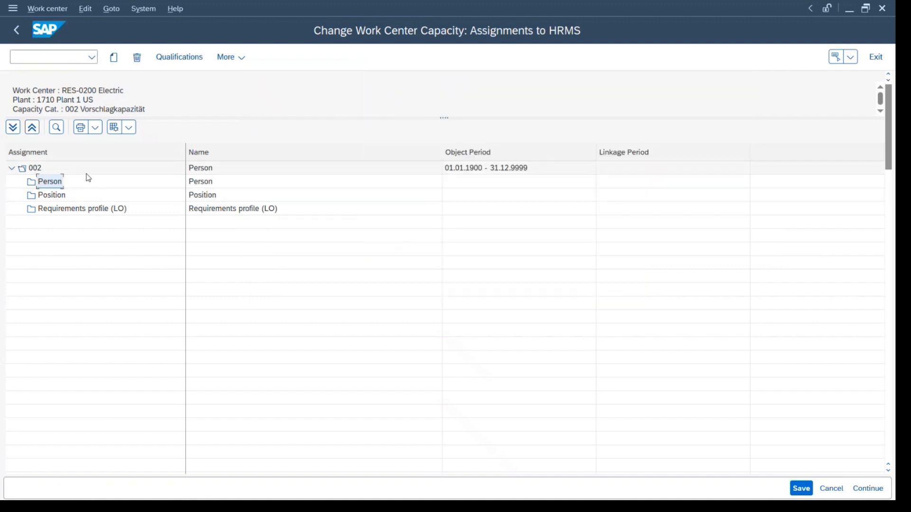
# Return to the work center's scheduling data and examine the formulas available for the duration of setup.
pyautogui.click(14, 31)
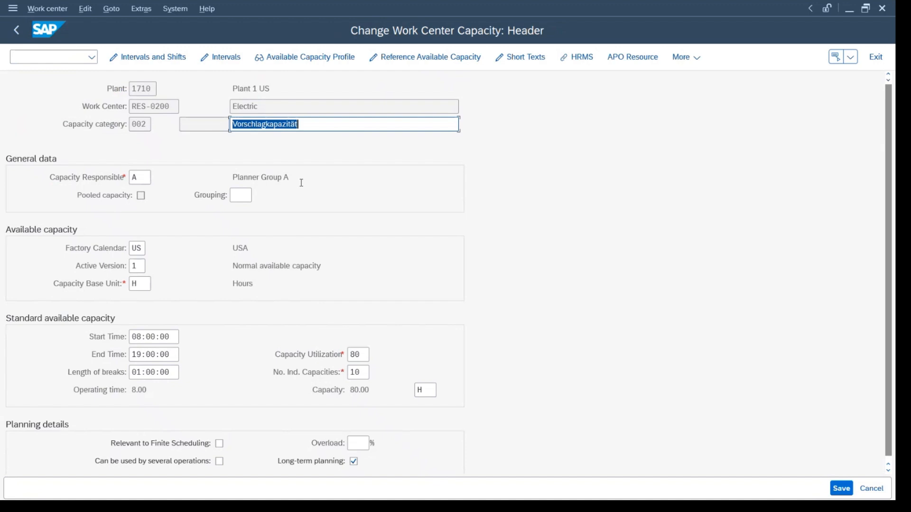
pyautogui.click(21, 30)
pyautogui.click(225, 142)
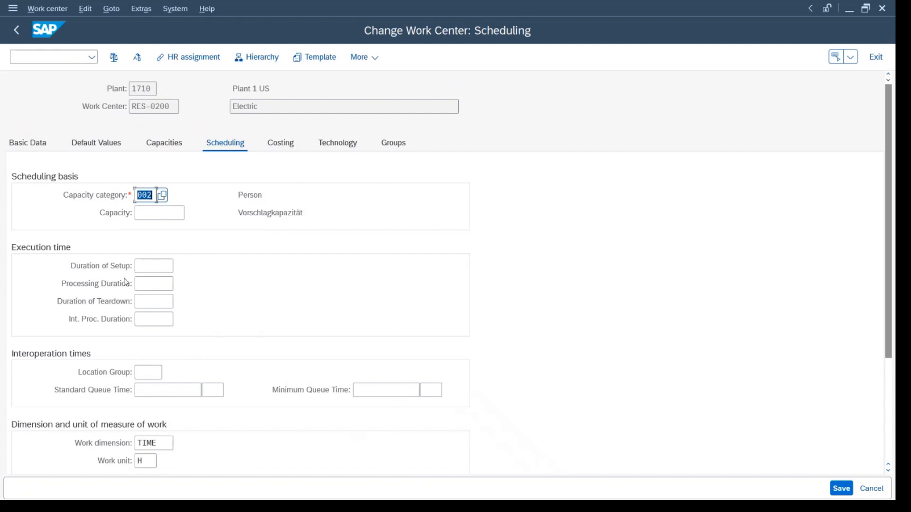
pyautogui.click(154, 266)
pyautogui.click(181, 266)
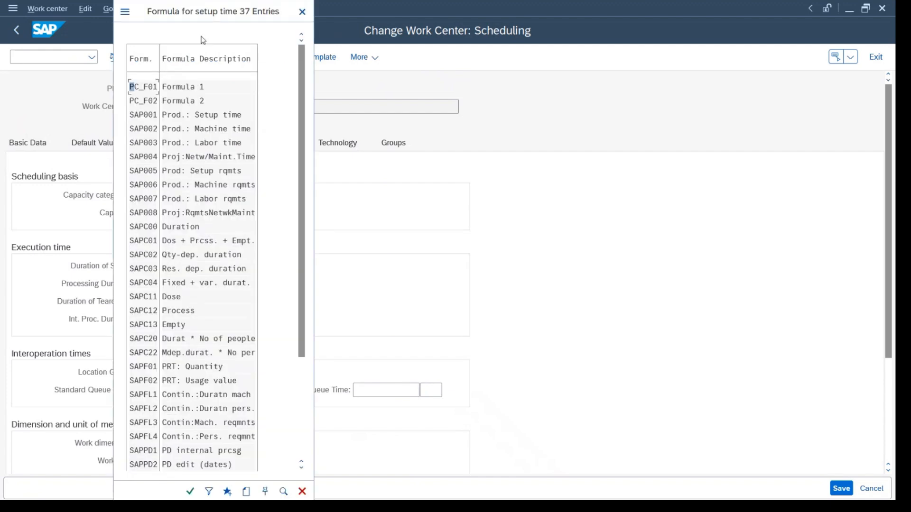
pyautogui.moveTo(199, 17); pyautogui.dragTo(378, 17)
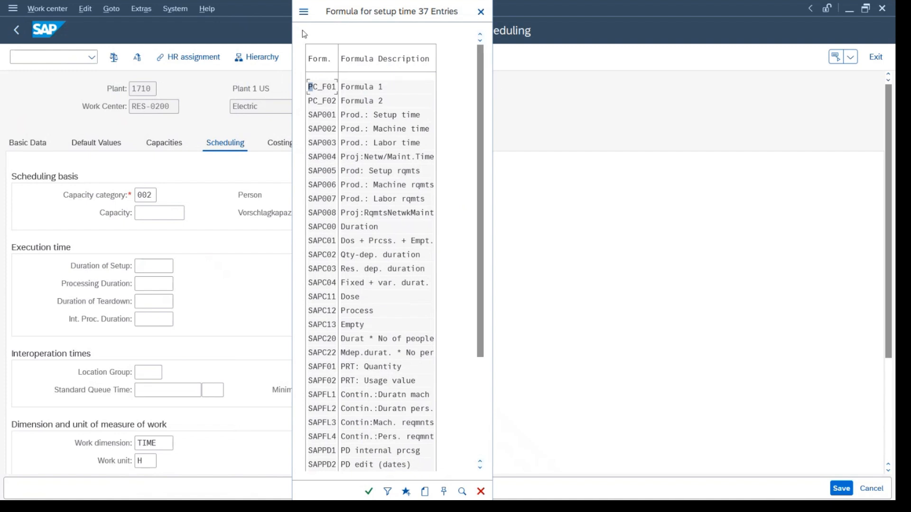
pyautogui.press('Escape')
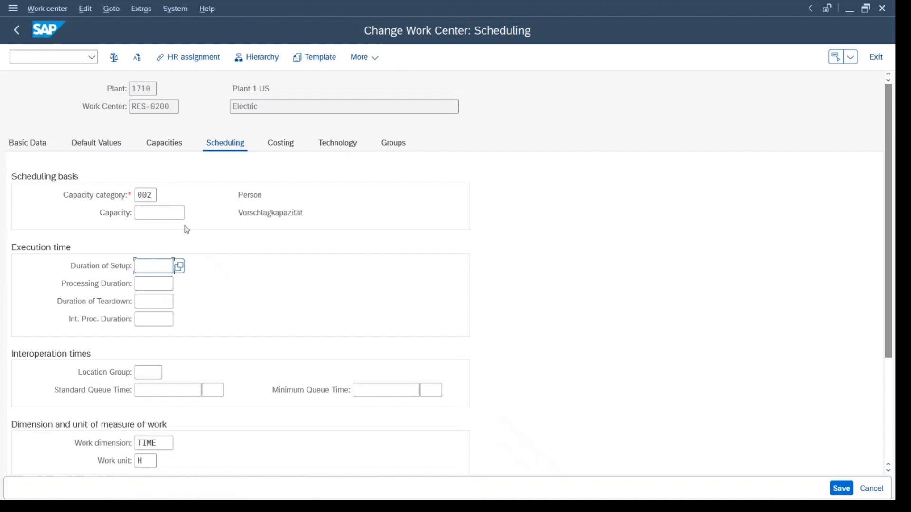
# Examine the costing data of work center RES-0200 and its cost center assignment.
pyautogui.click(280, 143)
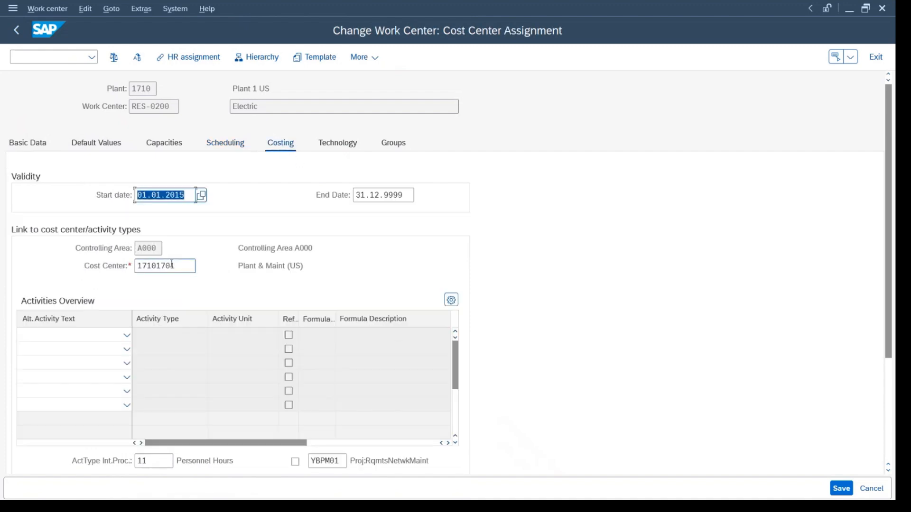
pyautogui.moveTo(169, 103); pyautogui.dragTo(132, 105)
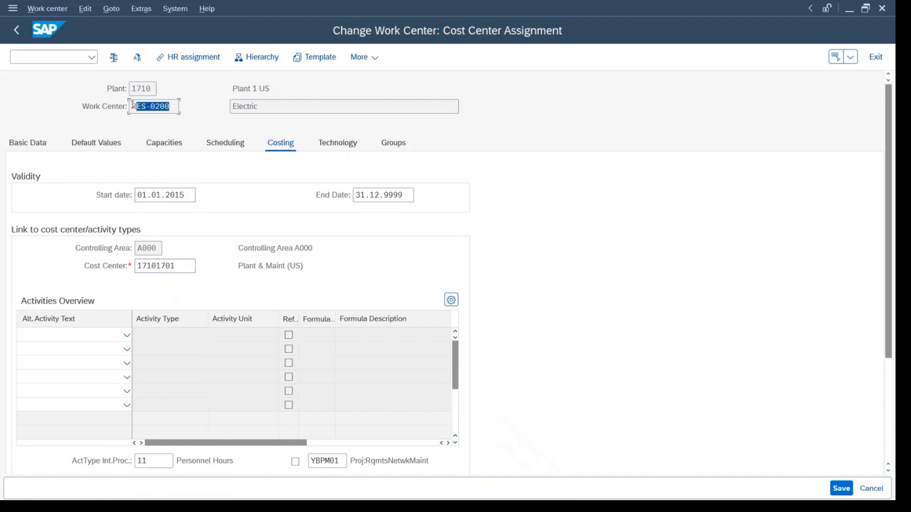
pyautogui.moveTo(189, 265); pyautogui.dragTo(131, 265)
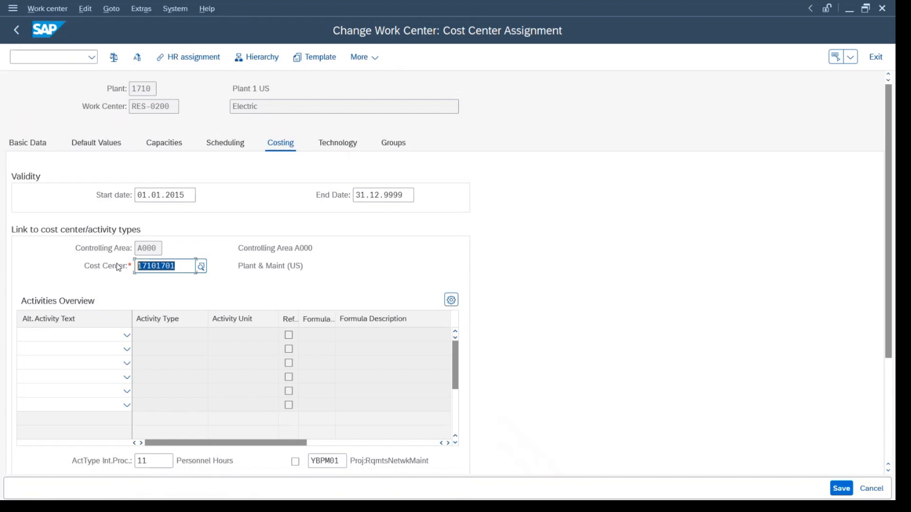
# Confirm the costing data despite the activity type warning and save work center RES-0200.
pyautogui.press('Return')
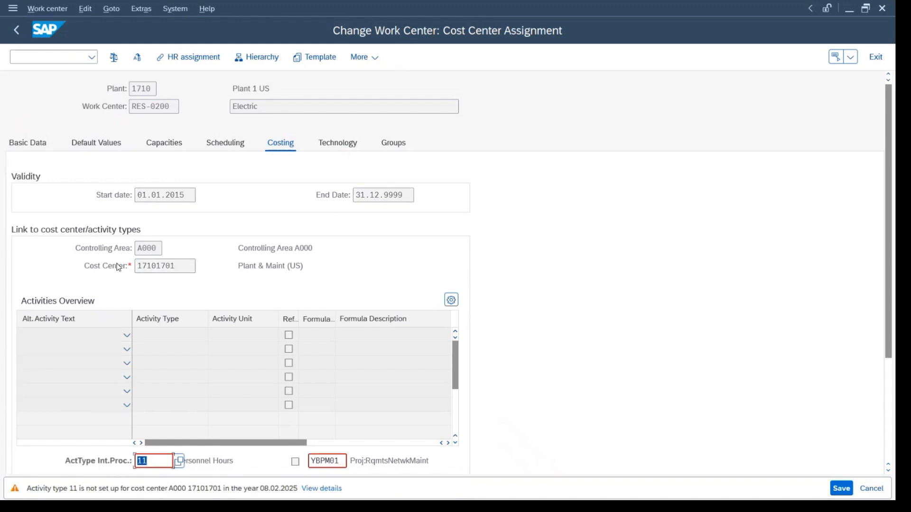
pyautogui.press('Return')
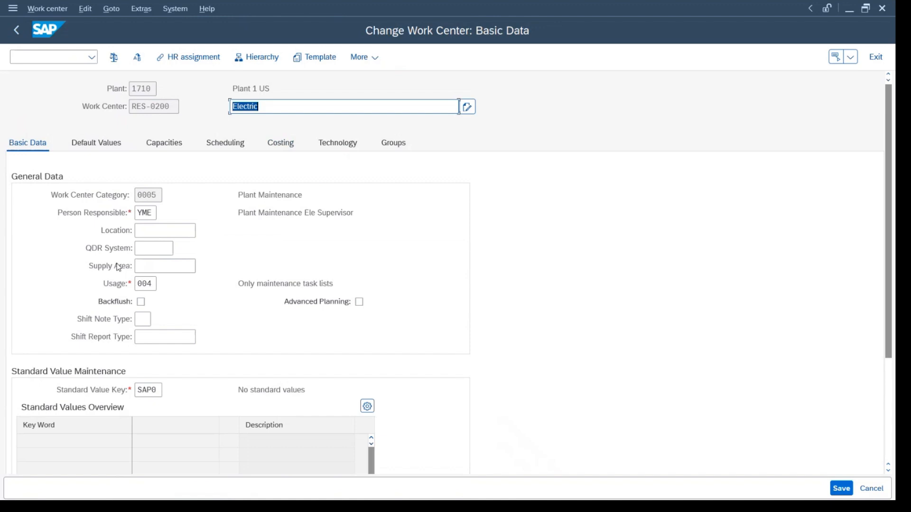
pyautogui.hotkey('ctrl', 's')
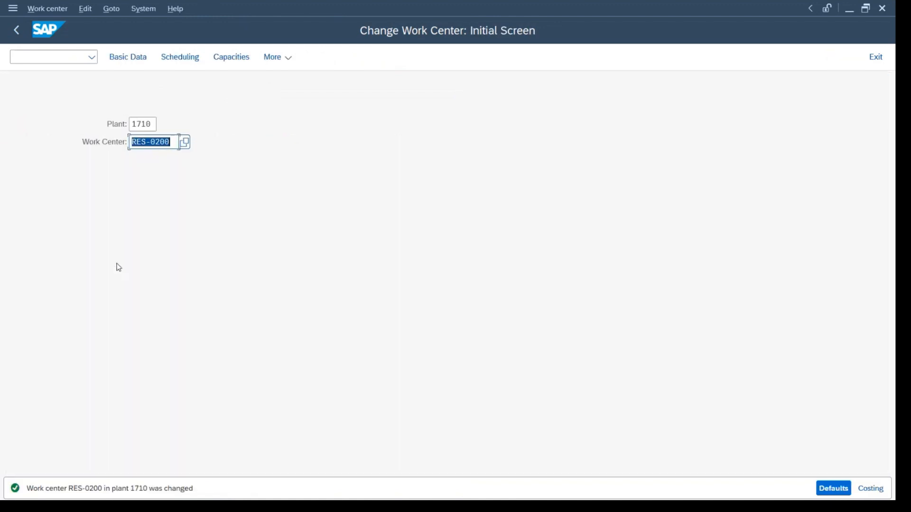
# Leave the work center change transaction and open transaction CR06 for the assignment of work centers to cost centers.
pyautogui.press('Return')
pyautogui.press('F3')
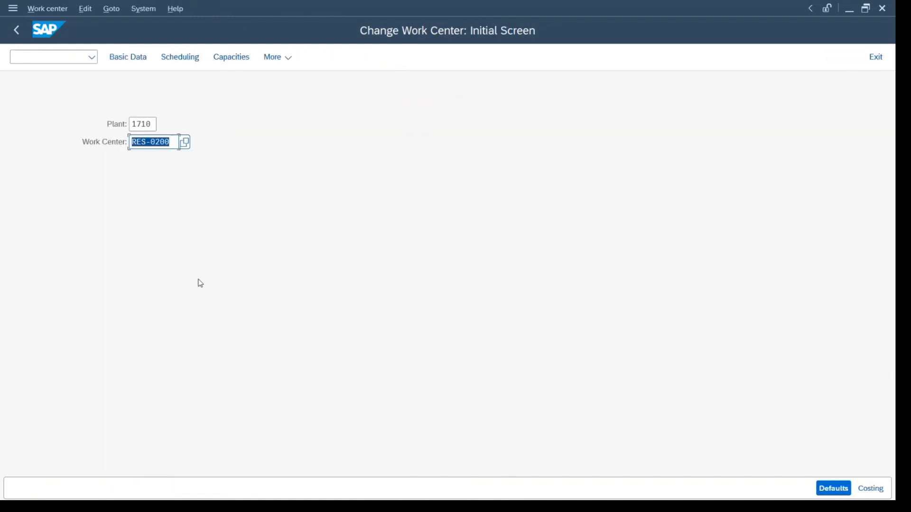
pyautogui.click(72, 57)
pyautogui.press('F3')
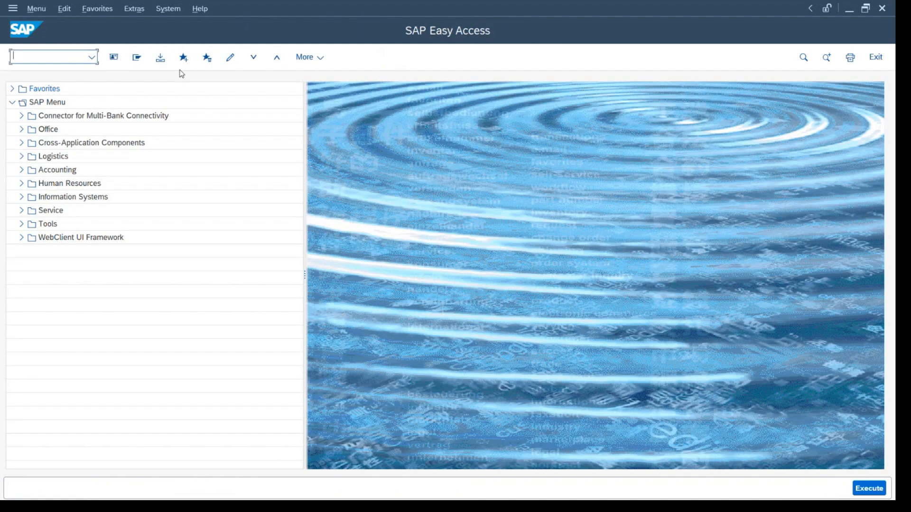
pyautogui.write('cr06')
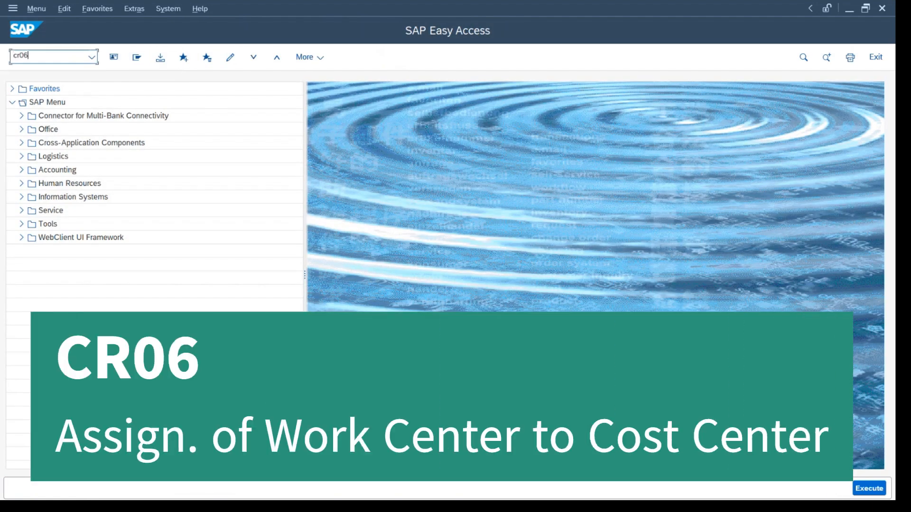
pyautogui.press('Return')
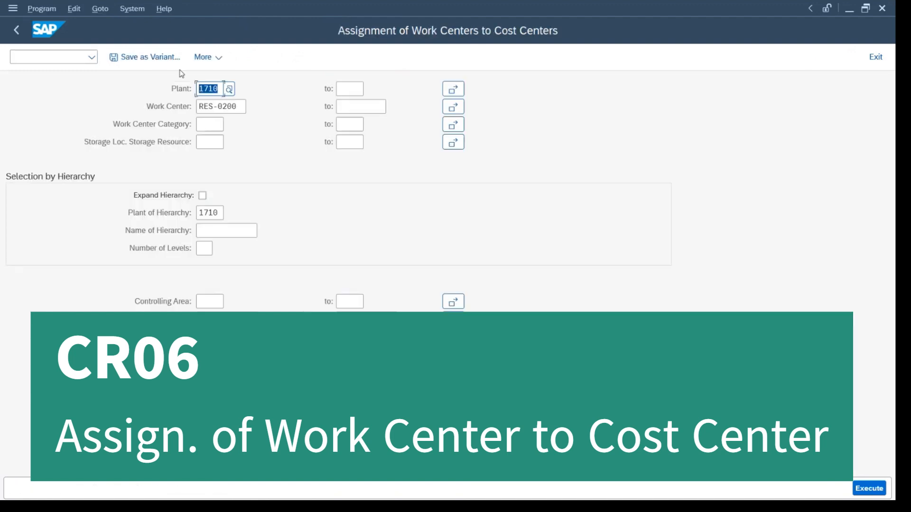
# Run the cost center assignment report for work center RES-0200 in plant 1710, examine the listed assignment and return to the selection.
pyautogui.press('Tab')
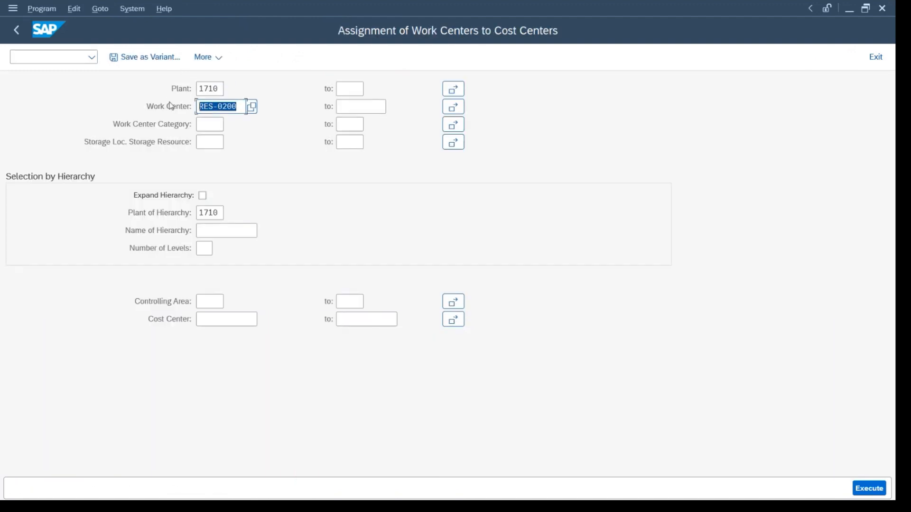
pyautogui.press('F8')
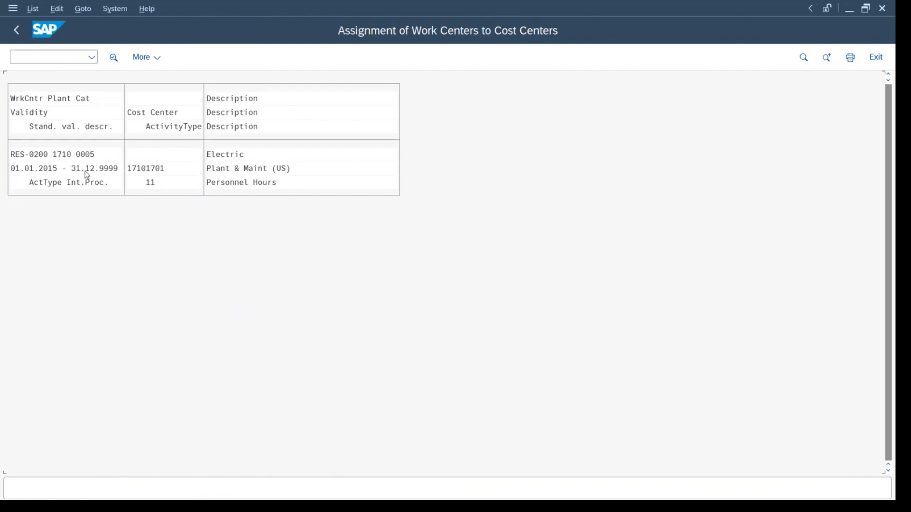
pyautogui.click(13, 156)
pyautogui.click(136, 172)
pyautogui.press('F3')
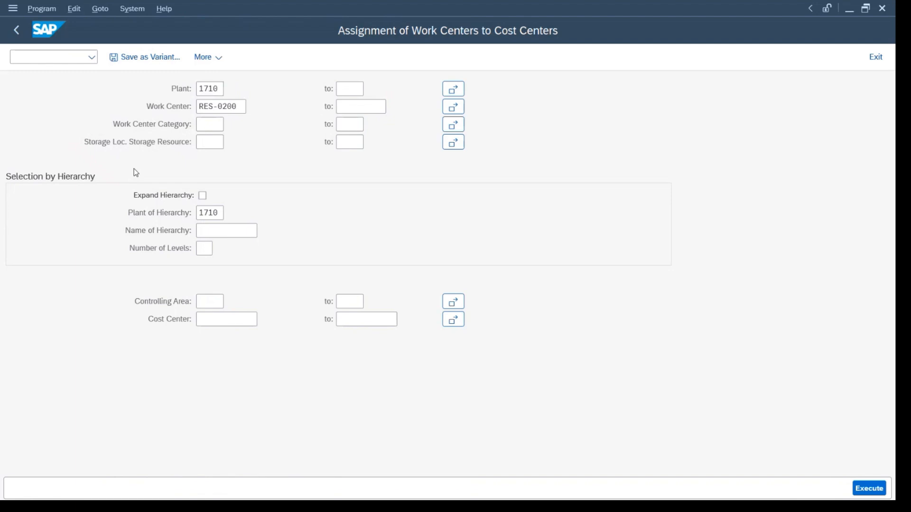
# Switch to the PM_Training_Manual workbook in Excel, review the two types of work center, and return to SAP.
pyautogui.hotkey('alt', 'Tab')
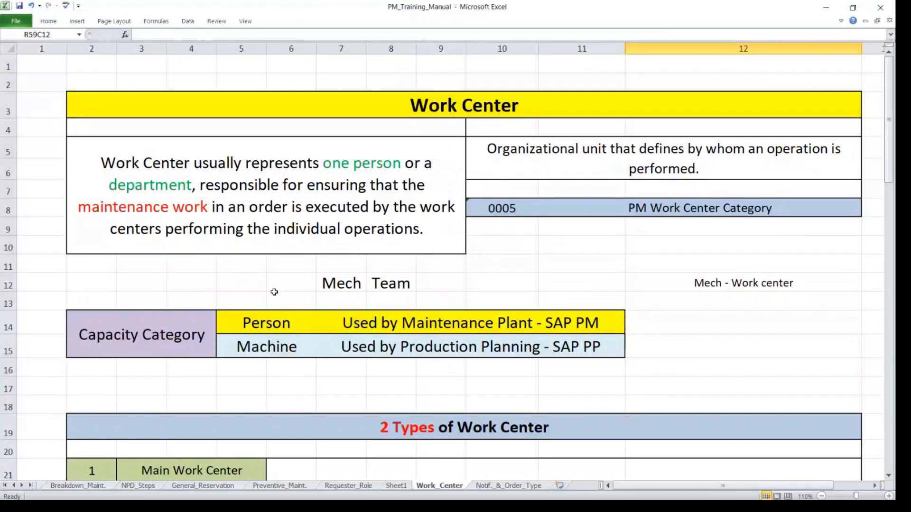
pyautogui.scroll(-6, 281, 292)
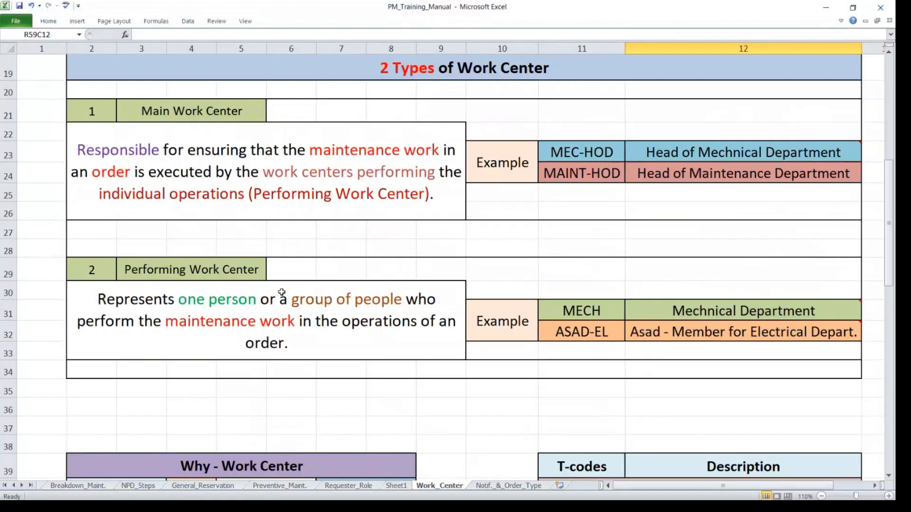
pyautogui.hotkey('alt', 'Tab')
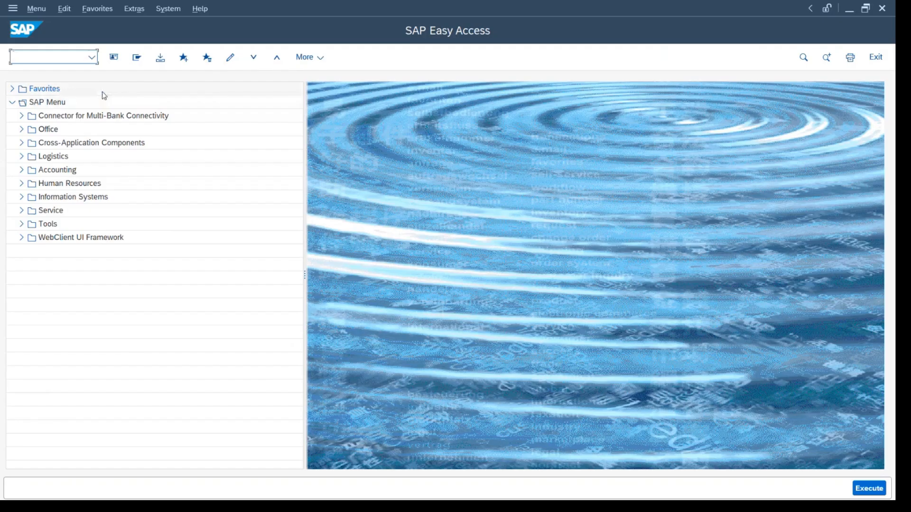
# Open transaction IW38 for the selection and change of PM orders.
pyautogui.write('iw38')
pyautogui.press('Return')
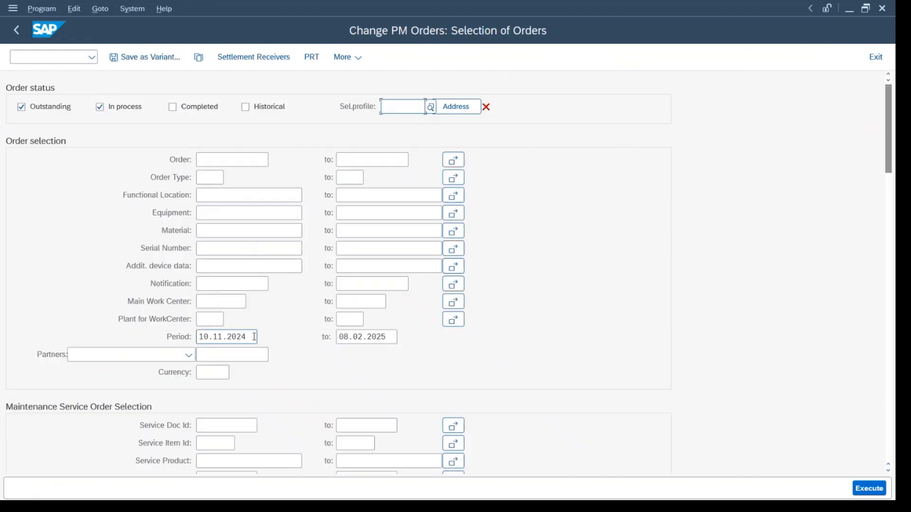
# Set the start of the order selection period to 01.02.2025 and run the order selection.
pyautogui.moveTo(254, 336); pyautogui.dragTo(180, 340)
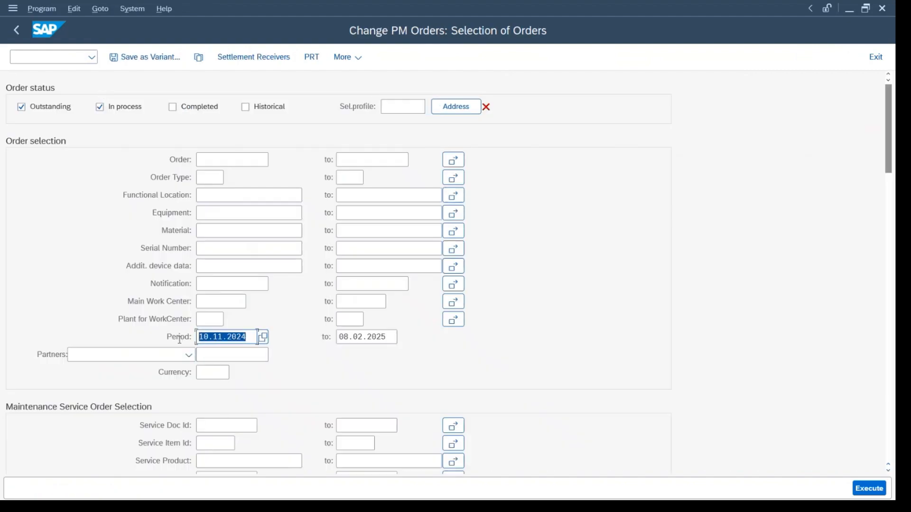
pyautogui.write('01.02.202')
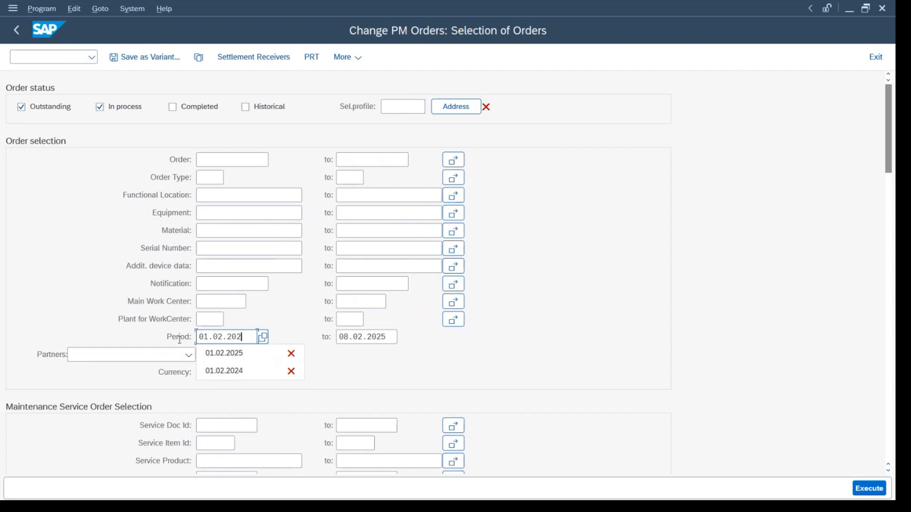
pyautogui.write('5')
pyautogui.press('Return')
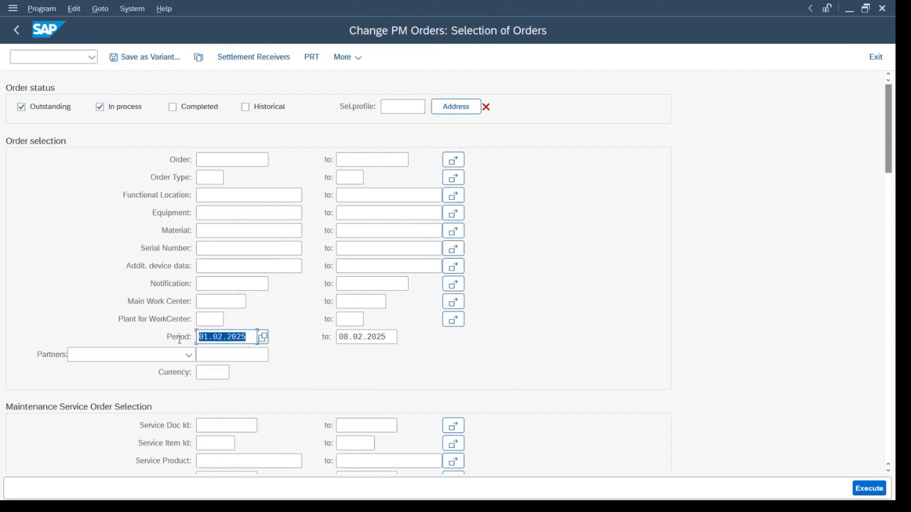
pyautogui.click(35, 107)
pyautogui.press('F8')
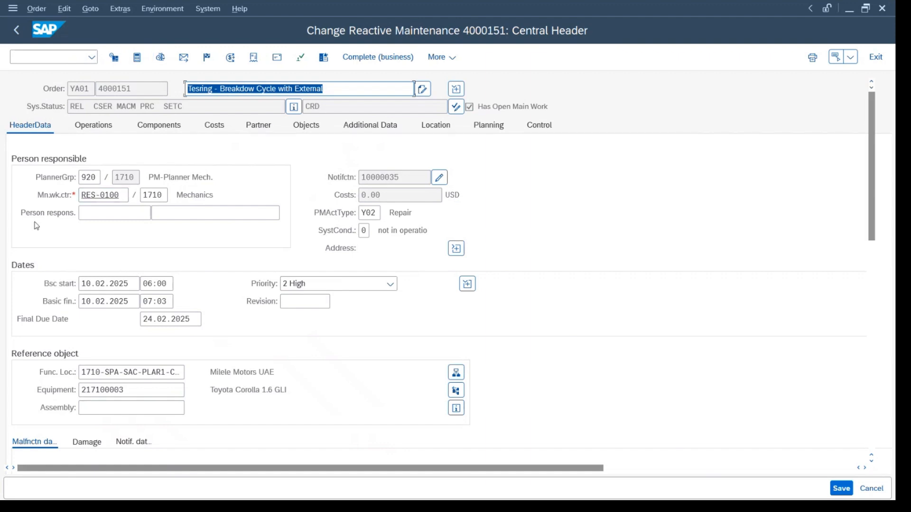
# Look up the field help for the main work center in the maintenance order's header data and close it.
pyautogui.click(42, 199)
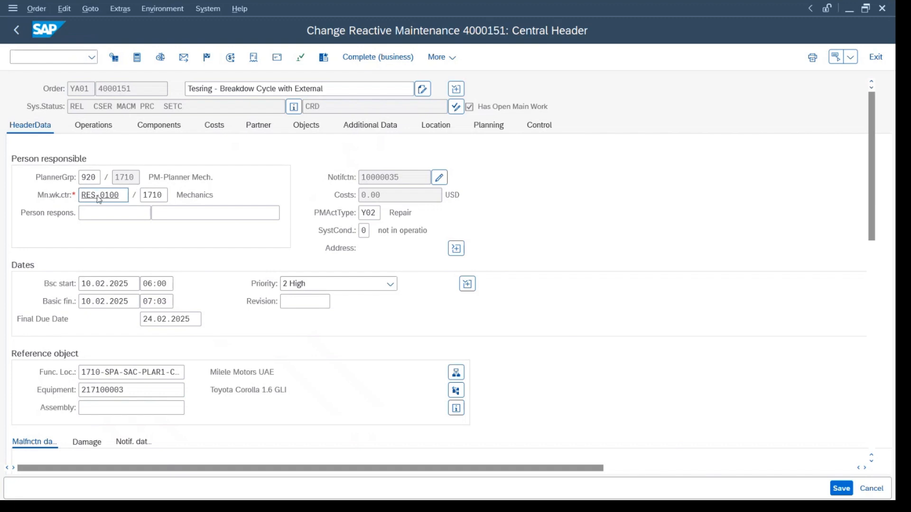
pyautogui.press('F1')
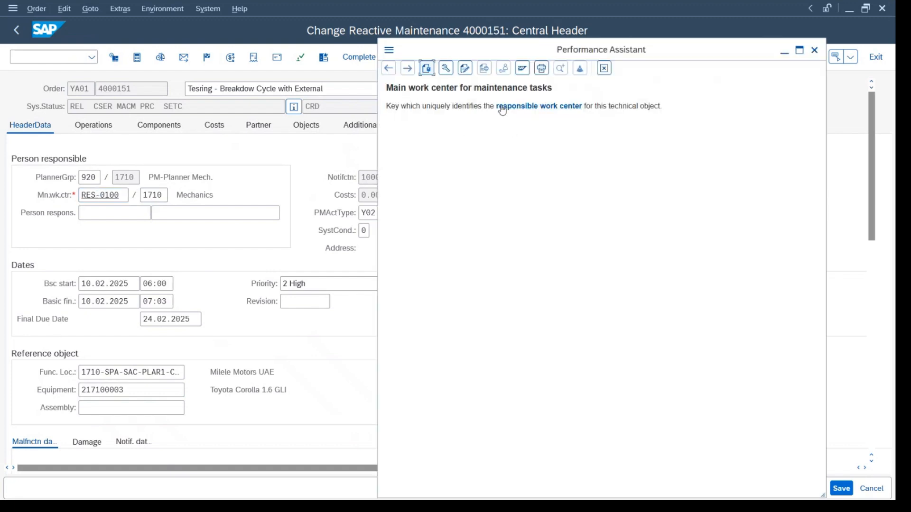
pyautogui.press('Escape')
# Review the order's operations with their short texts and work centers, including the details of work center RES-0400 assigned to operation 0010.
pyautogui.click(105, 129)
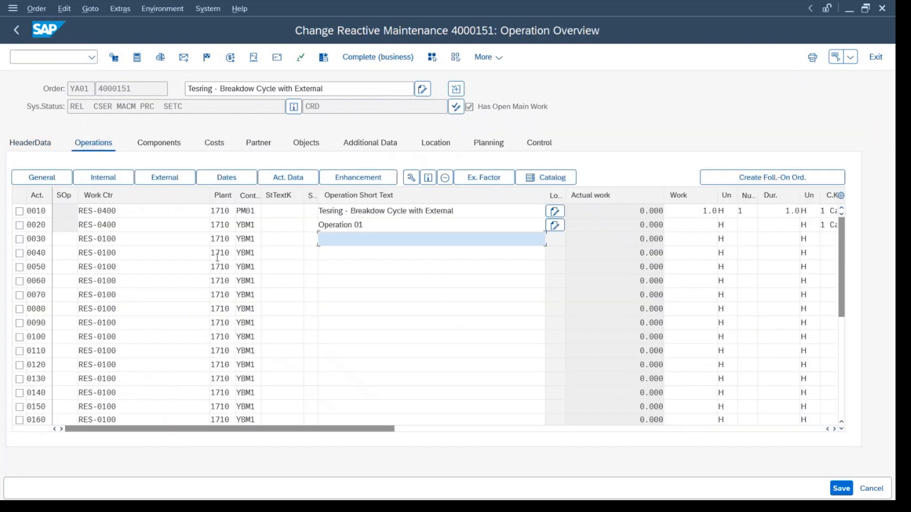
pyautogui.moveTo(122, 212); pyautogui.dragTo(52, 212)
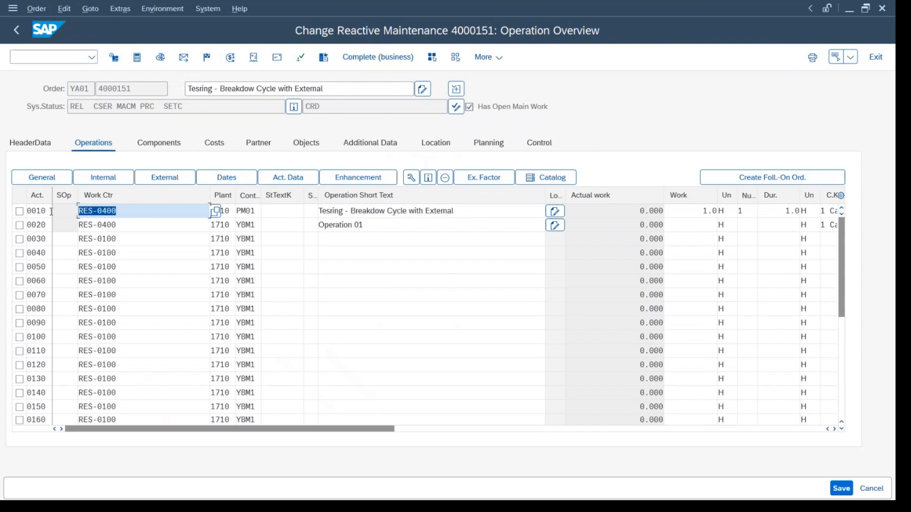
pyautogui.moveTo(134, 212); pyautogui.dragTo(66, 211)
pyautogui.moveTo(325, 211); pyautogui.dragTo(462, 212)
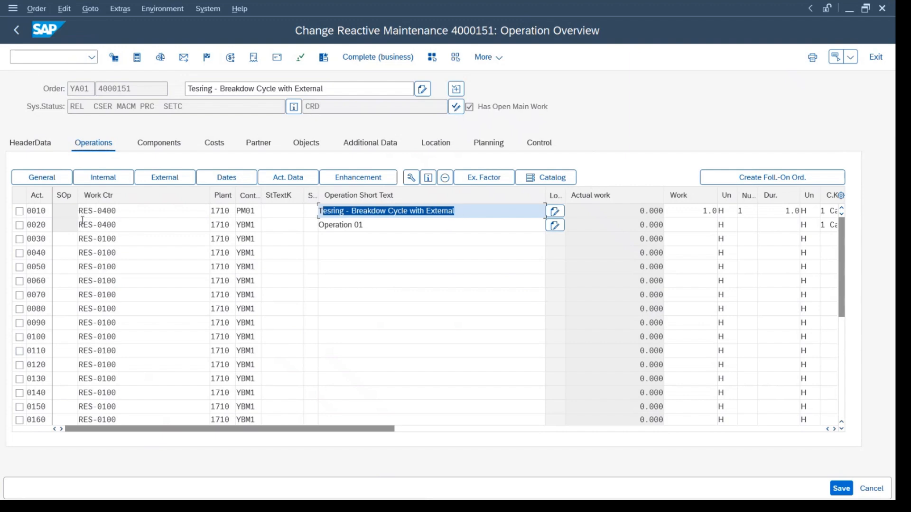
pyautogui.doubleClick(100, 211)
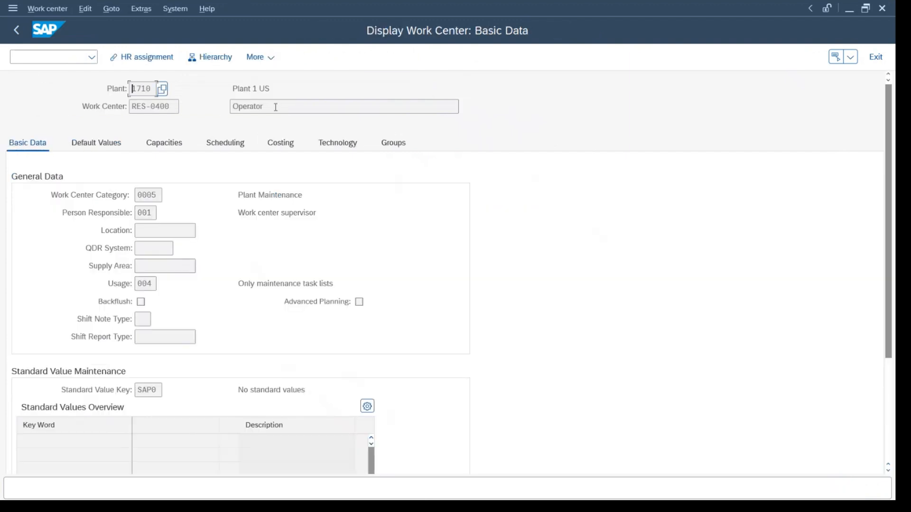
pyautogui.moveTo(276, 107); pyautogui.dragTo(183, 115)
pyautogui.press('F3')
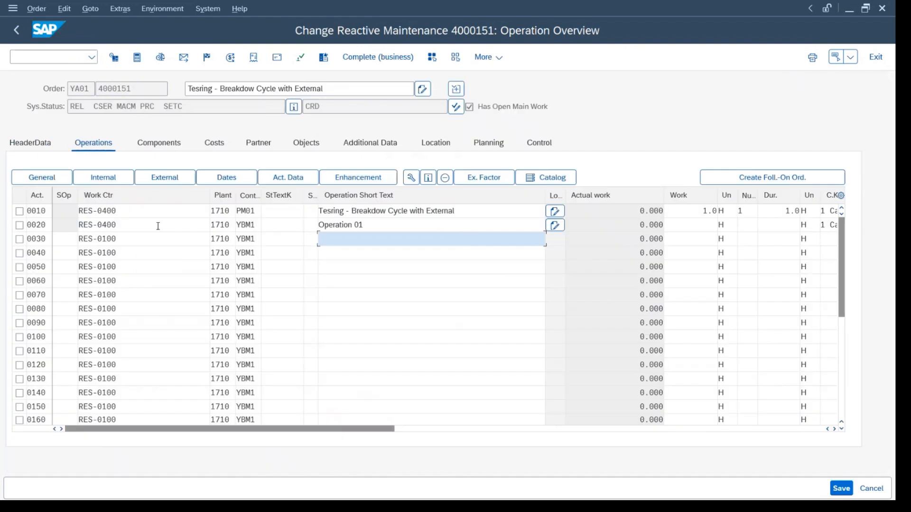
pyautogui.moveTo(463, 210); pyautogui.dragTo(299, 211)
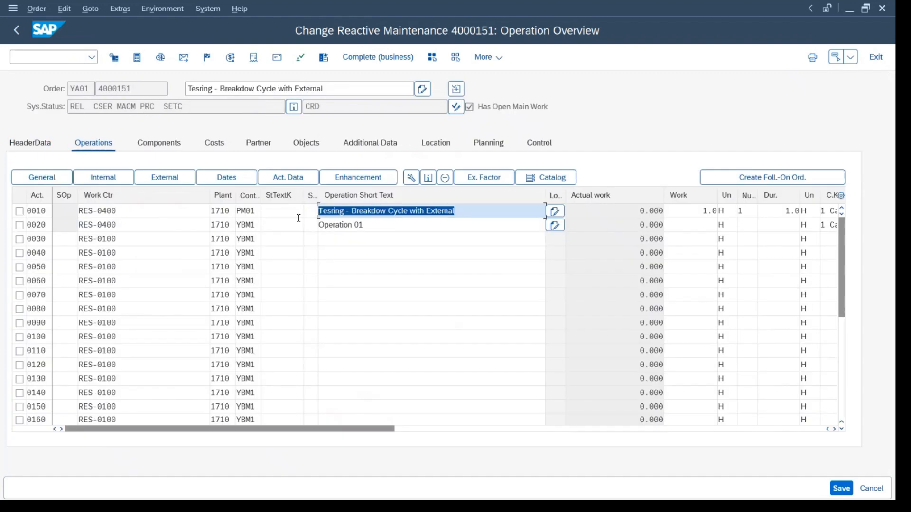
pyautogui.moveTo(372, 229); pyautogui.dragTo(242, 222)
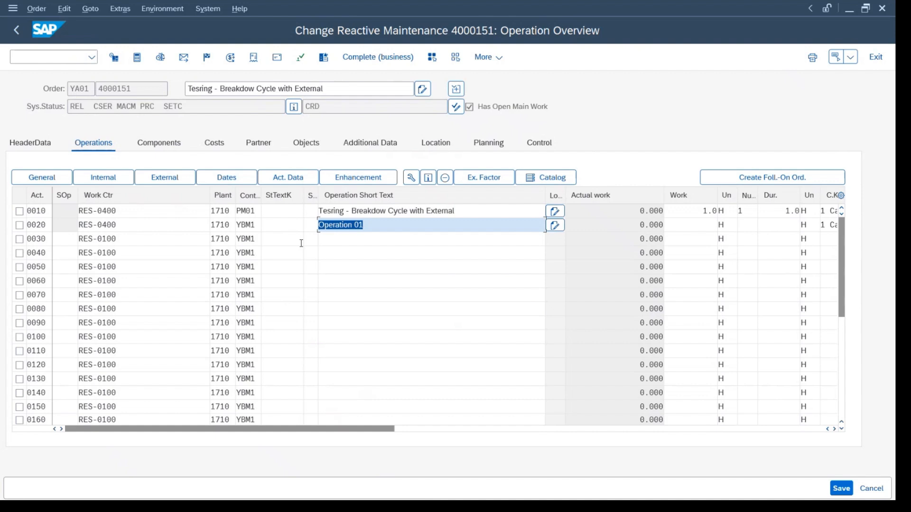
pyautogui.moveTo(119, 213); pyautogui.dragTo(18, 199)
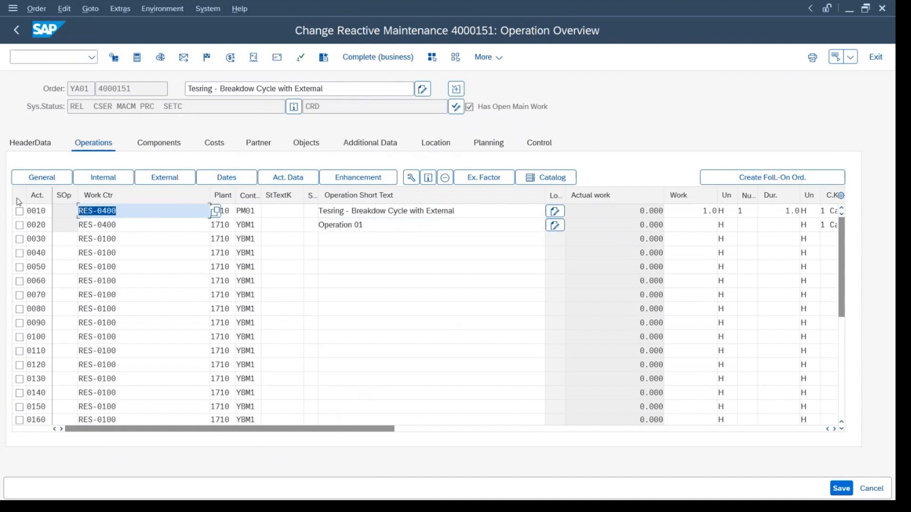
pyautogui.moveTo(451, 209); pyautogui.dragTo(312, 209)
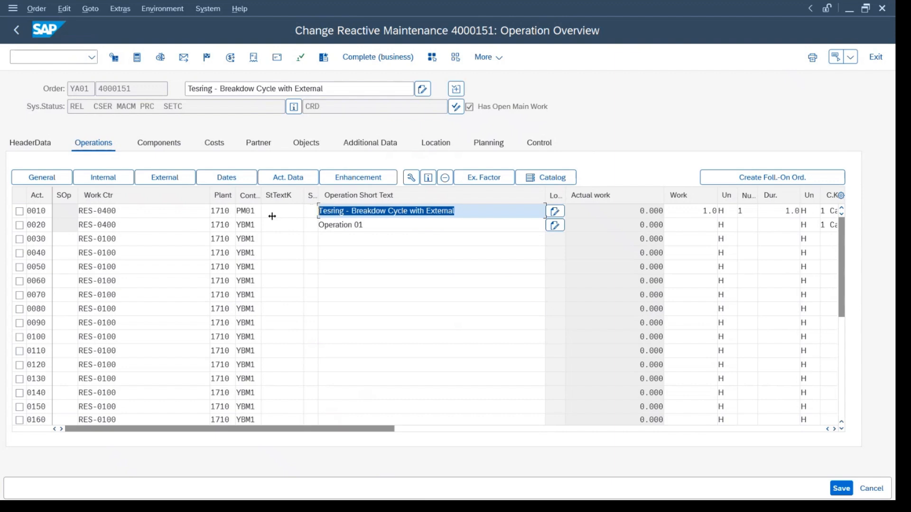
# Change the work center of operation 0020 to RES-0200 and accept the activity type warning.
pyautogui.click(352, 224)
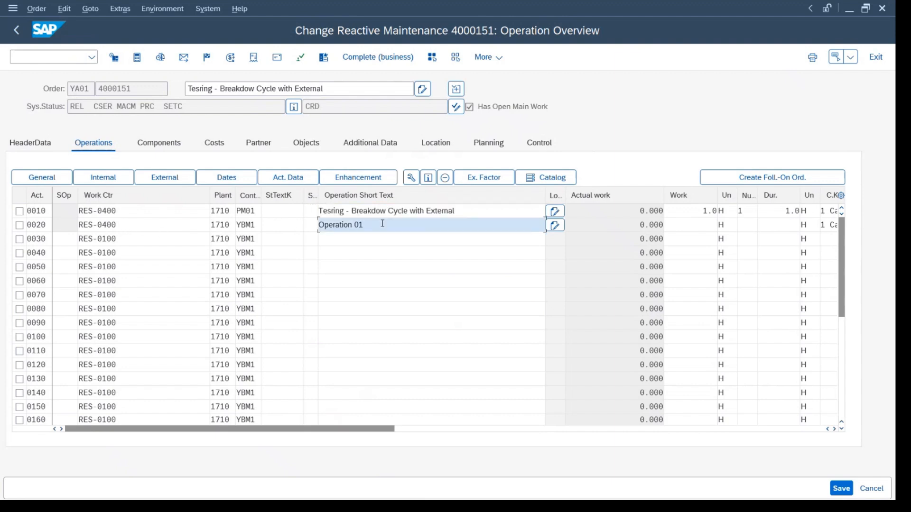
pyautogui.click(108, 224)
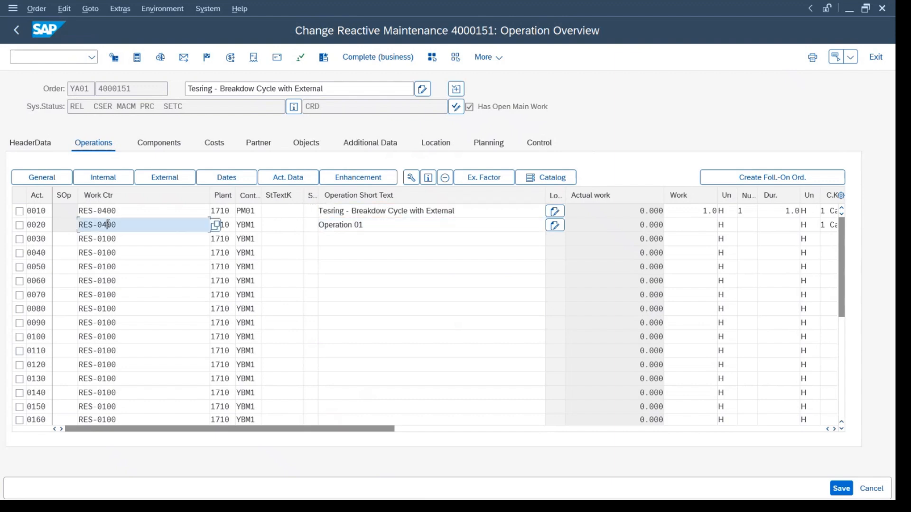
pyautogui.write('2')
pyautogui.press('Return')
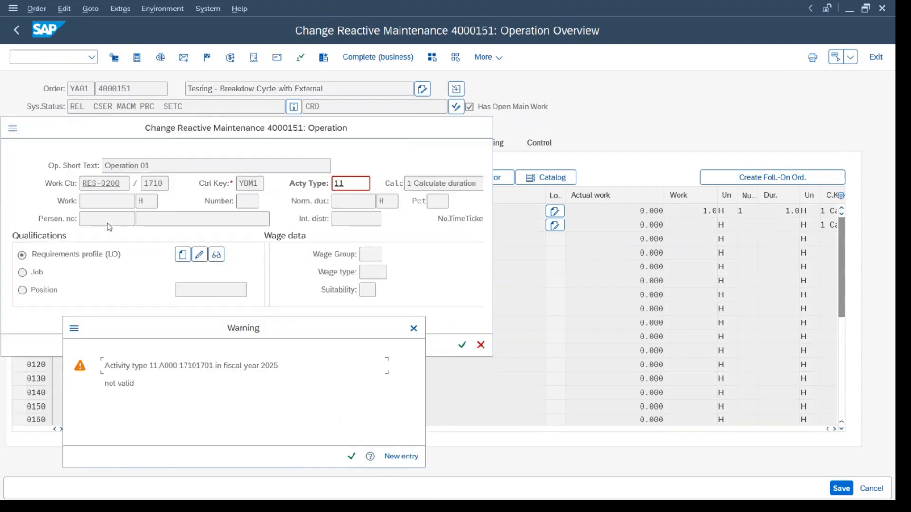
pyautogui.press('Return')
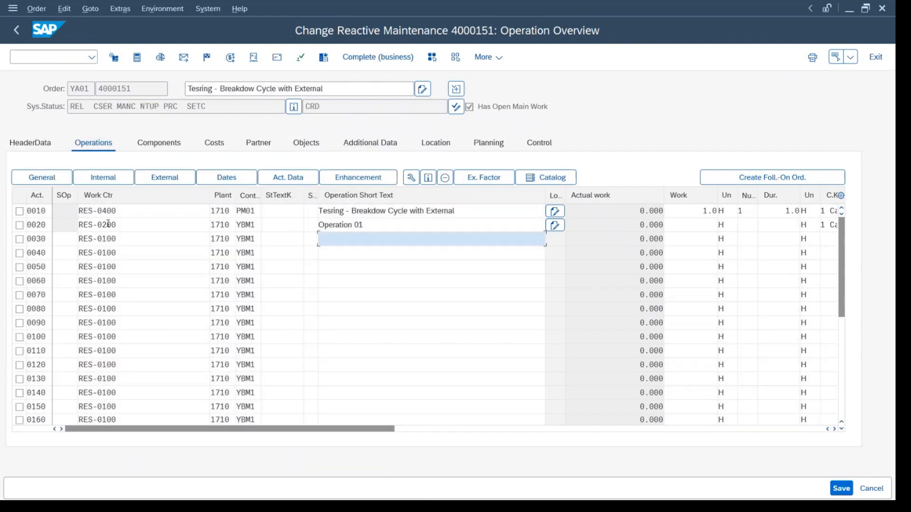
pyautogui.click(116, 216)
pyautogui.click(120, 225)
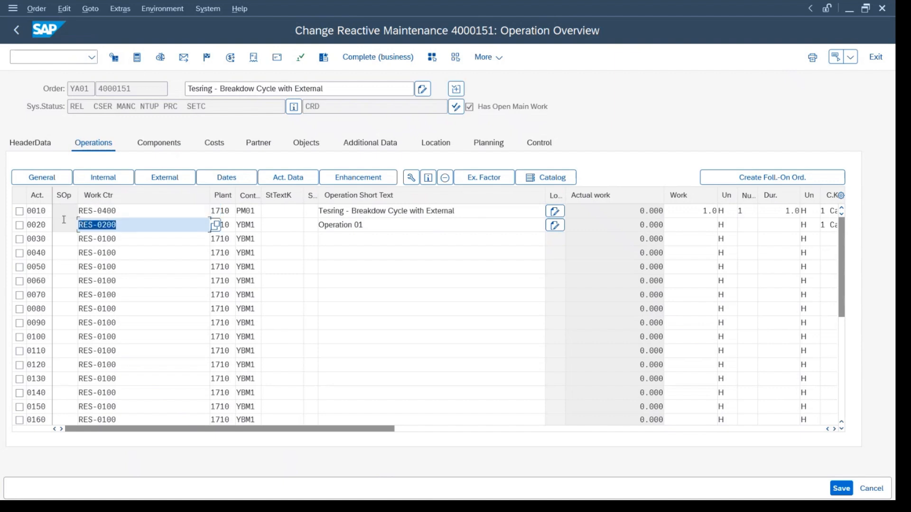
# Enter the short text Operation 02 for operation 0030.
pyautogui.click(123, 238)
pyautogui.click(369, 243)
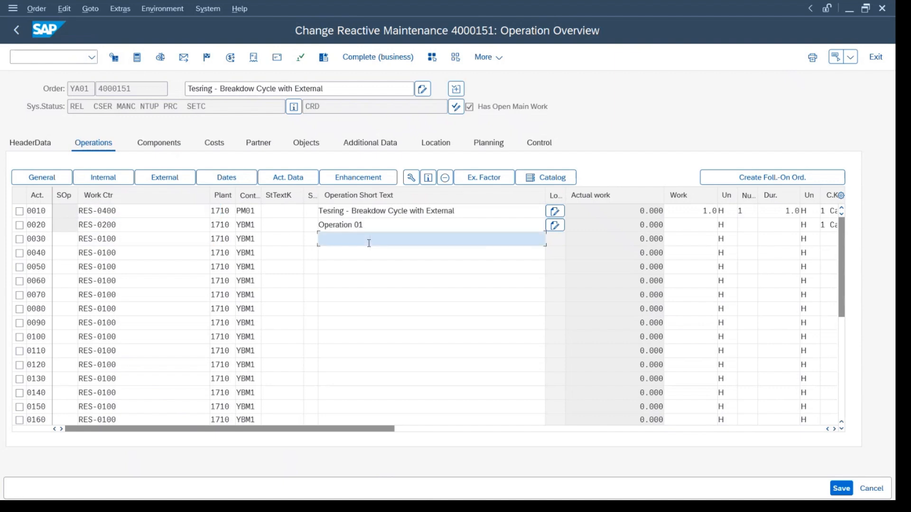
pyautogui.press('Down')
pyautogui.press('Down')
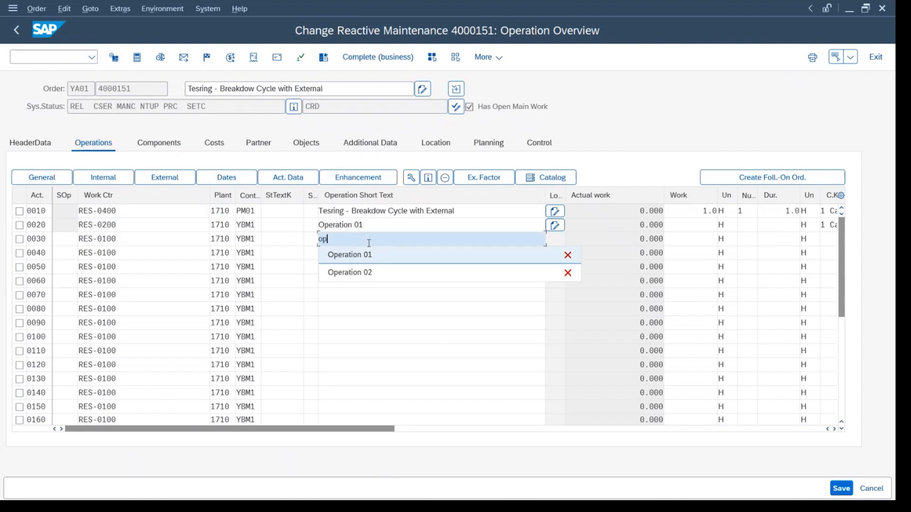
pyautogui.press('Return')
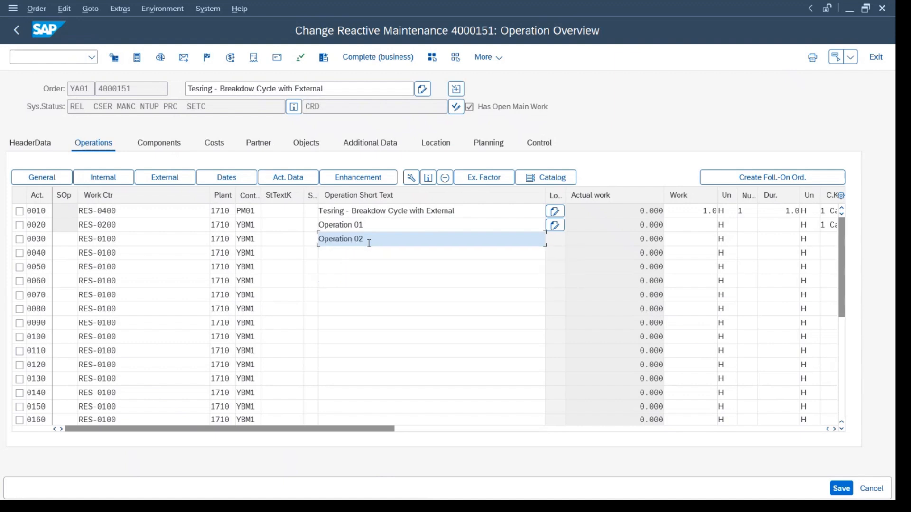
# Compare the work centers of operations 0010 to 0030 with the main work center in the header data, and return to the operations.
pyautogui.click(101, 241)
pyautogui.moveTo(129, 237); pyautogui.dragTo(69, 226)
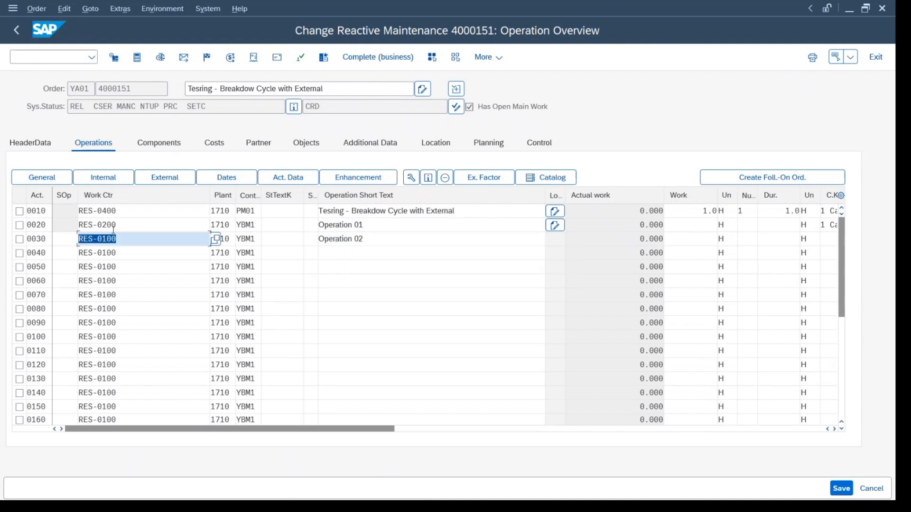
pyautogui.click(85, 210)
pyautogui.click(89, 221)
pyautogui.click(93, 236)
pyautogui.click(38, 148)
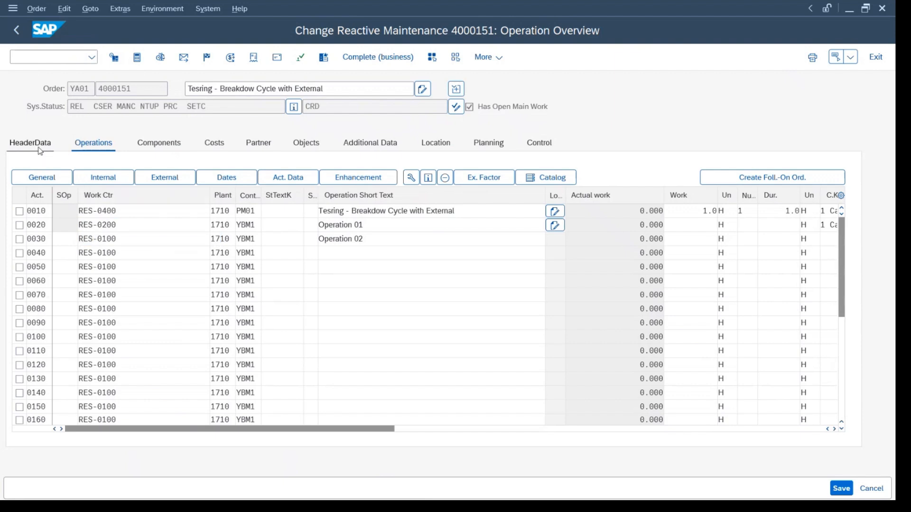
pyautogui.press('Return')
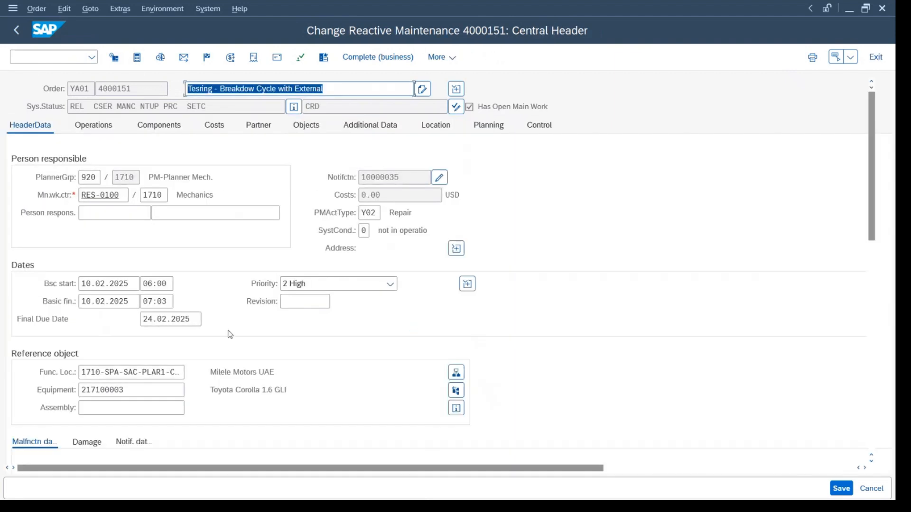
pyautogui.moveTo(121, 196); pyautogui.dragTo(78, 196)
pyautogui.click(84, 126)
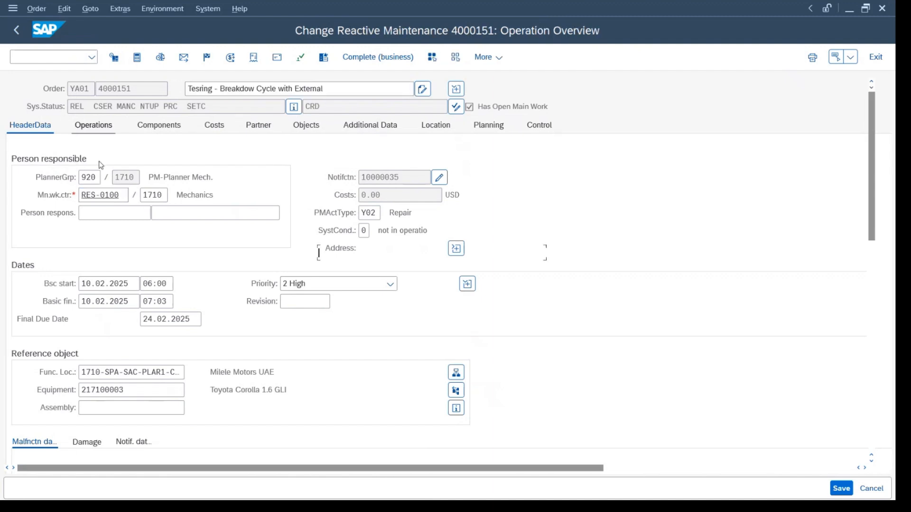
# Examine each operation's short text and work center, and check the main work center in the order's header data again.
pyautogui.moveTo(323, 211); pyautogui.dragTo(349, 244)
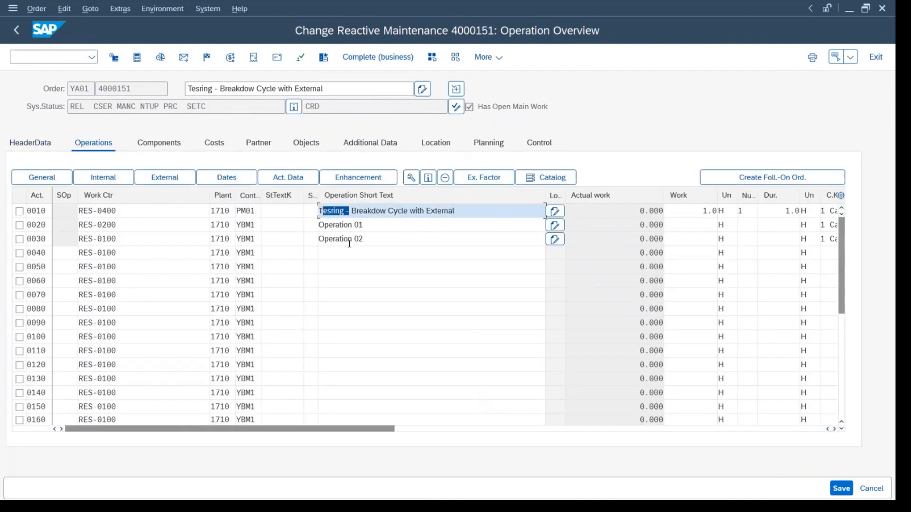
pyautogui.moveTo(124, 212); pyautogui.dragTo(76, 223)
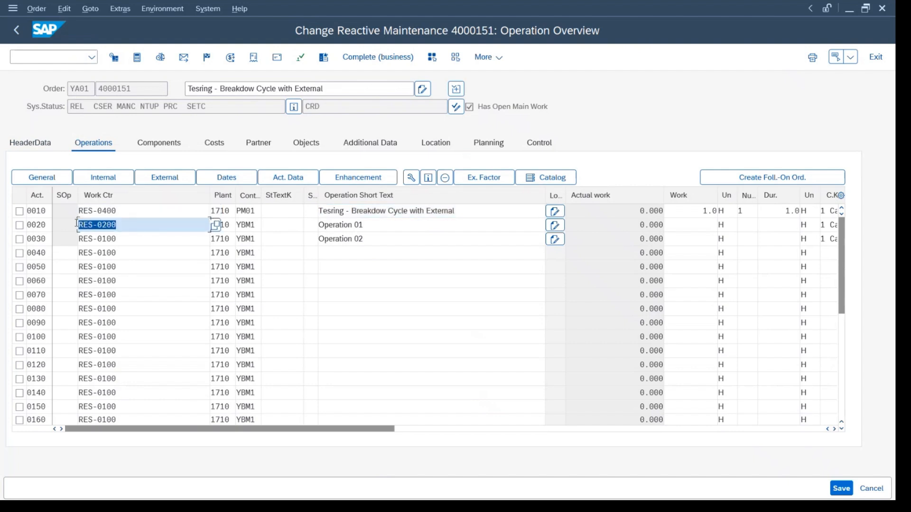
pyautogui.moveTo(140, 230); pyautogui.dragTo(39, 234)
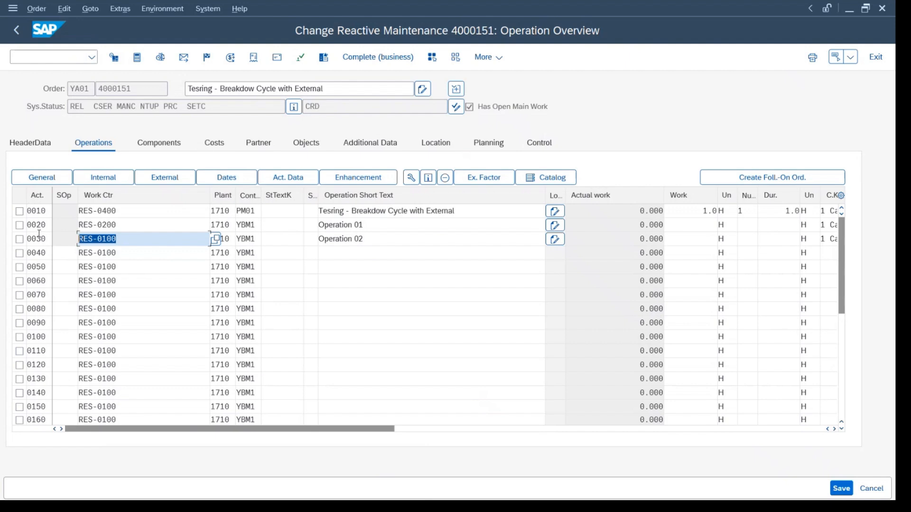
pyautogui.moveTo(114, 210); pyautogui.dragTo(62, 224)
pyautogui.click(122, 224)
pyautogui.click(131, 239)
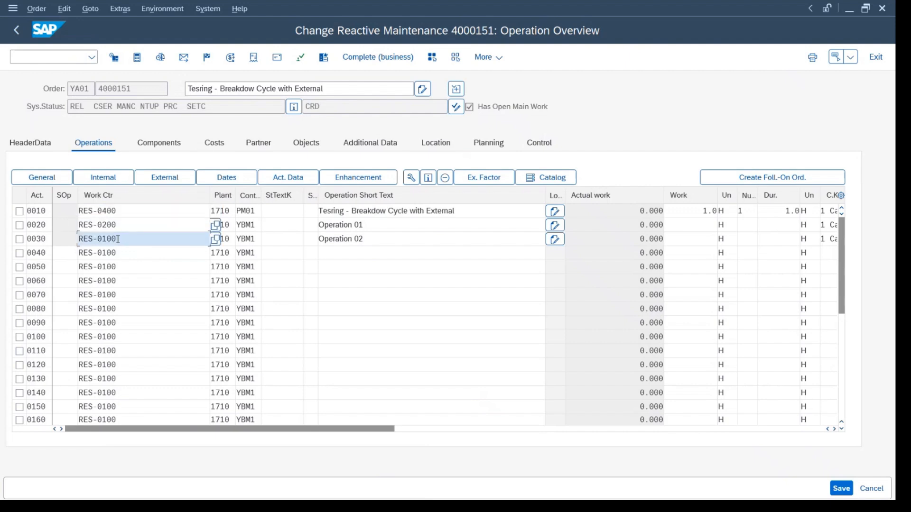
pyautogui.moveTo(131, 238); pyautogui.dragTo(78, 238)
pyautogui.moveTo(360, 239); pyautogui.dragTo(318, 225)
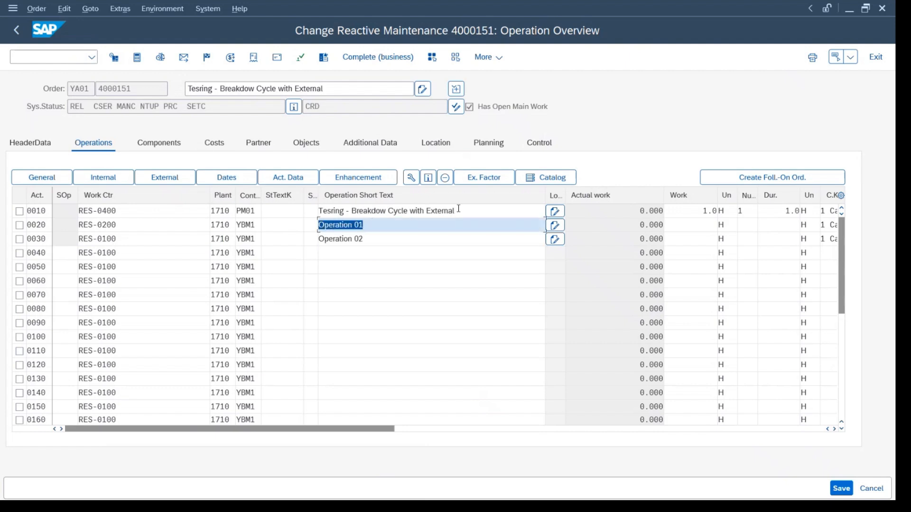
pyautogui.moveTo(456, 210); pyautogui.dragTo(205, 195)
pyautogui.click(35, 142)
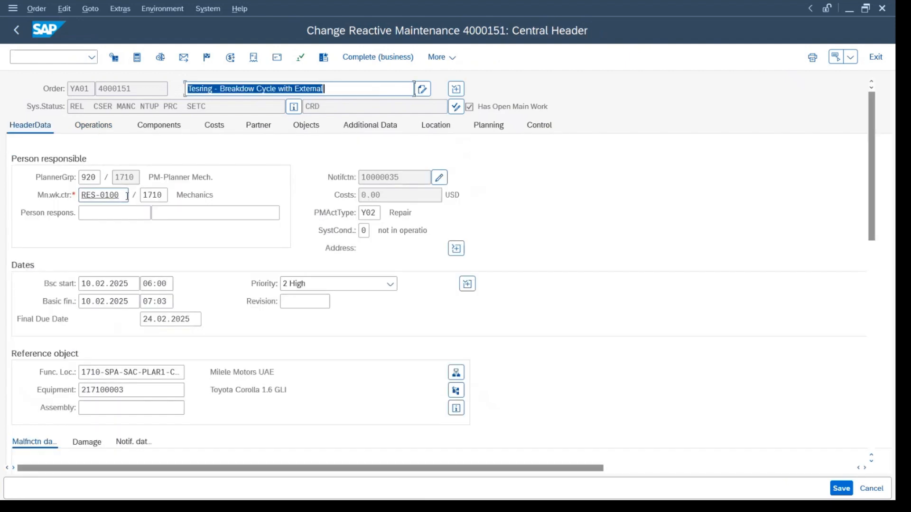
pyautogui.moveTo(127, 195); pyautogui.dragTo(74, 194)
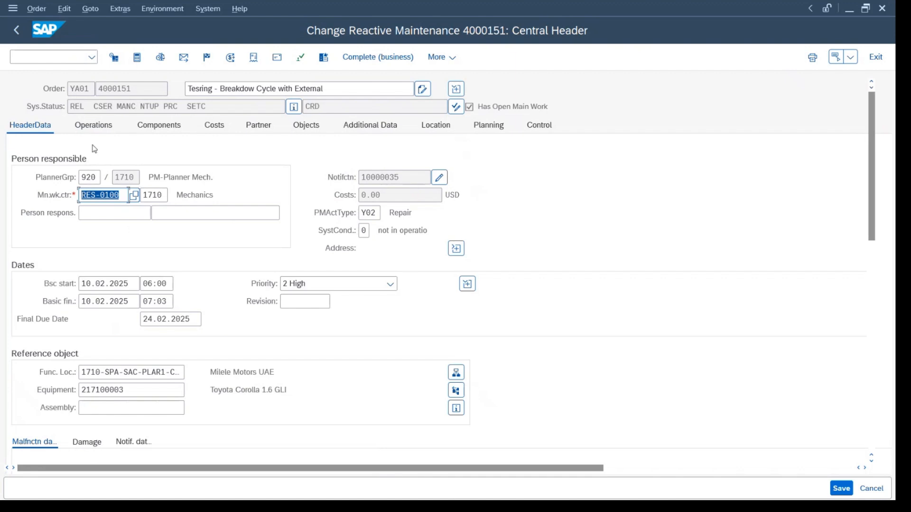
# Compare the main work center in the order's header data with the work center of operation 0030.
pyautogui.click(83, 124)
pyautogui.click(34, 141)
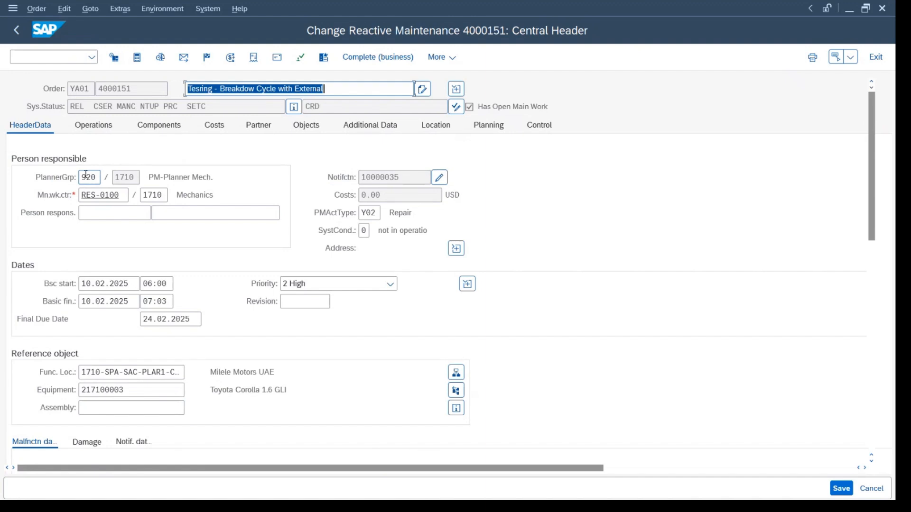
pyautogui.moveTo(127, 195); pyautogui.dragTo(79, 195)
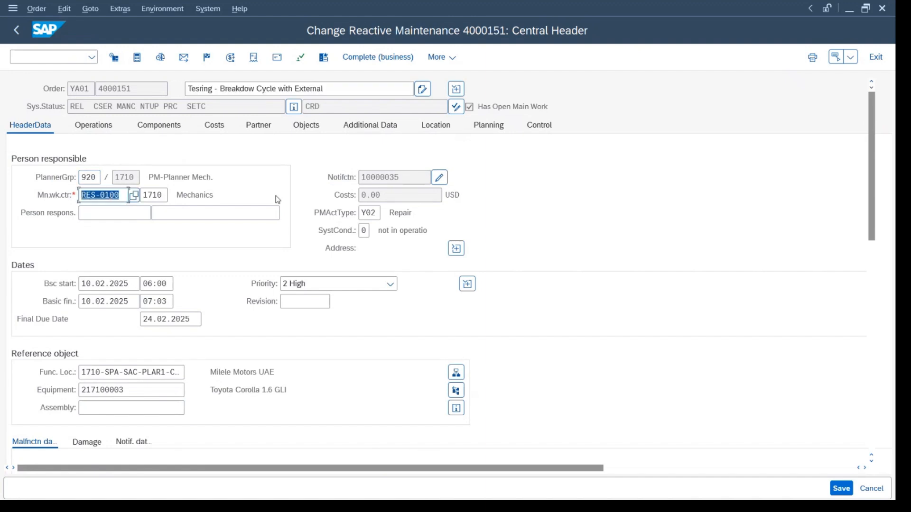
pyautogui.click(95, 126)
pyautogui.doubleClick(126, 239)
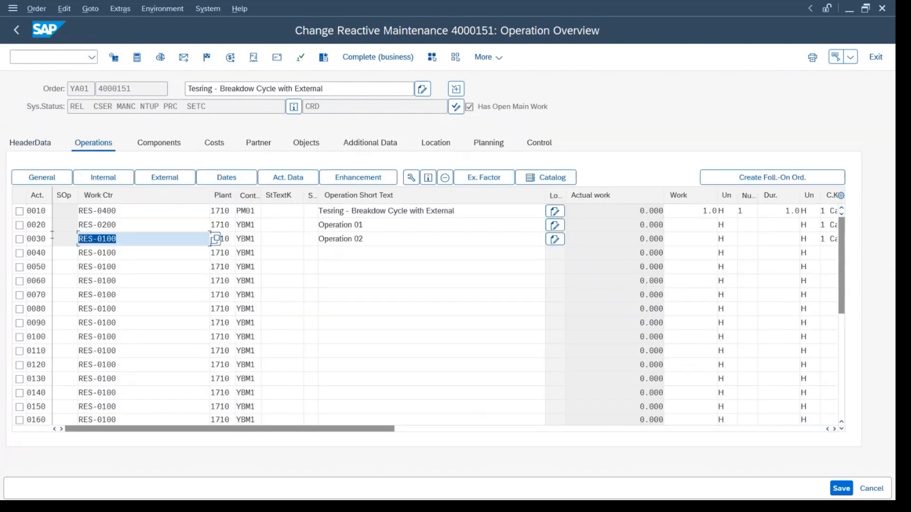
pyautogui.click(48, 151)
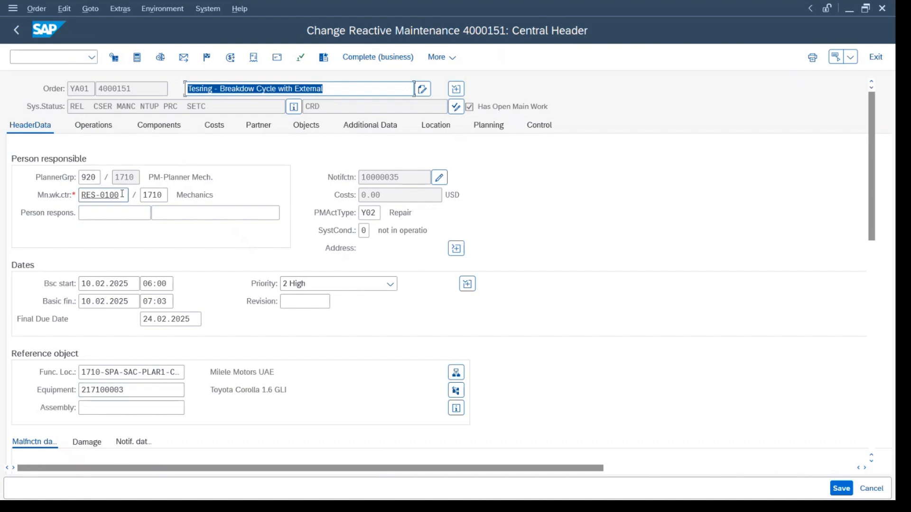
pyautogui.moveTo(122, 194); pyautogui.dragTo(82, 194)
pyautogui.click(101, 125)
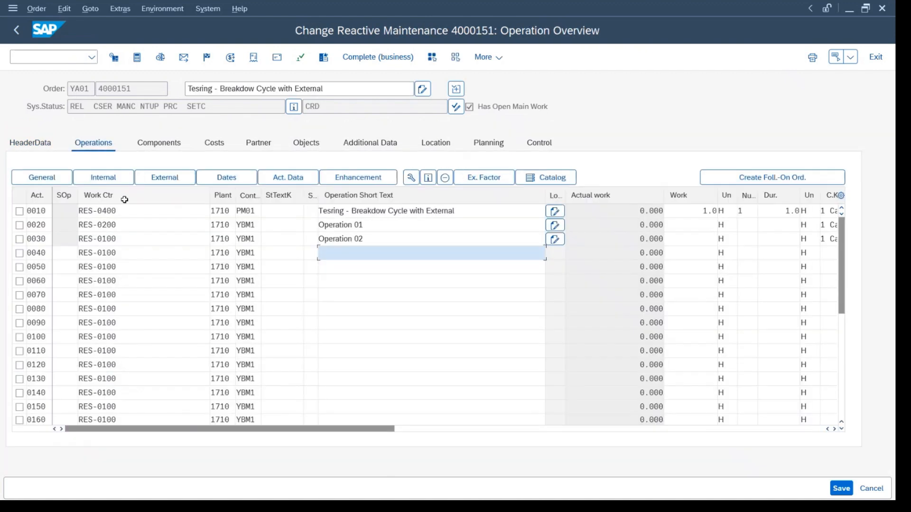
pyautogui.moveTo(129, 244); pyautogui.dragTo(77, 244)
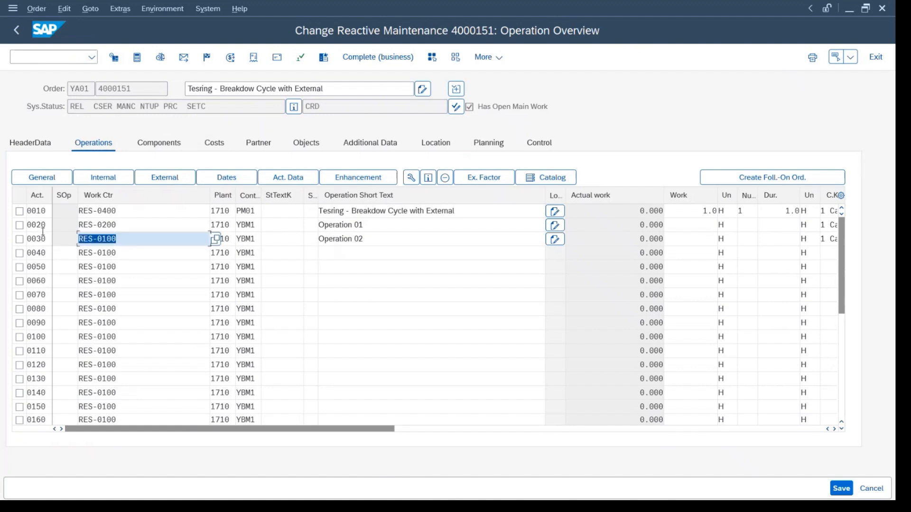
# Open the order's equipment 217100003, check the main work center in its organization data, and return to the order header.
pyautogui.click(30, 142)
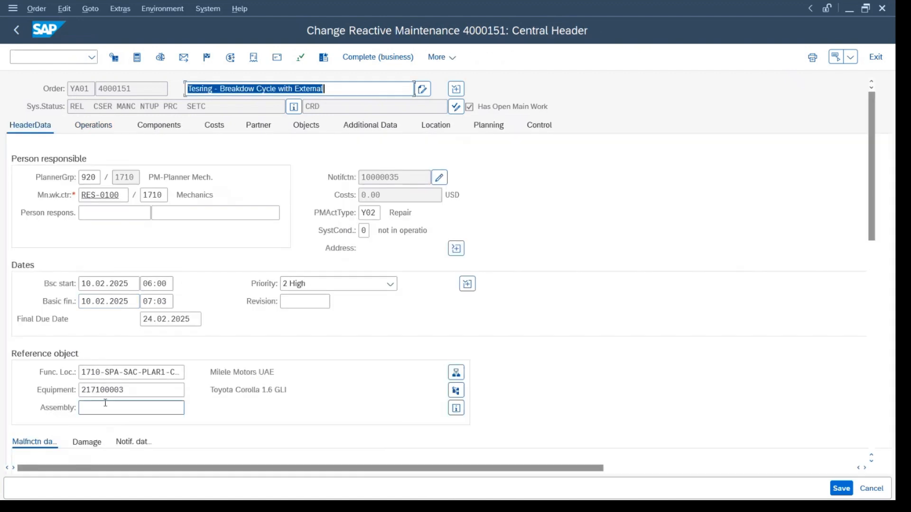
pyautogui.doubleClick(105, 390)
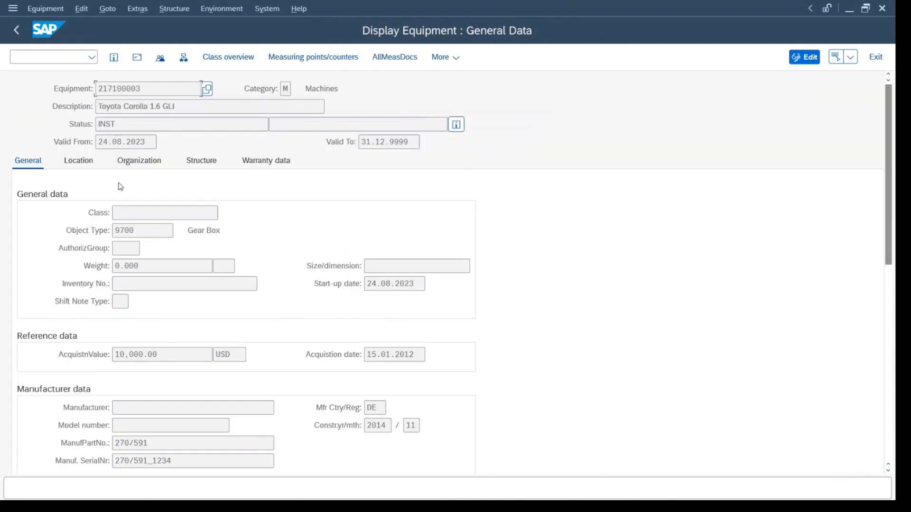
pyautogui.click(131, 160)
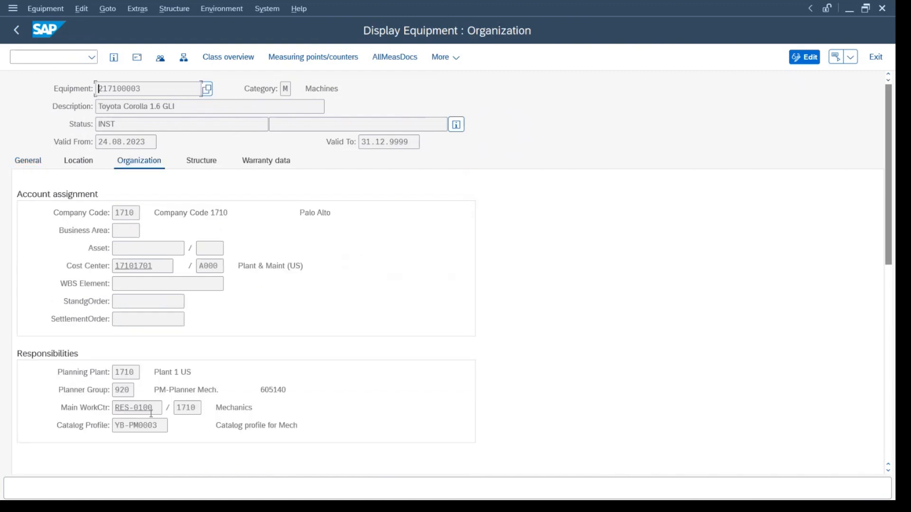
pyautogui.moveTo(152, 409); pyautogui.dragTo(101, 398)
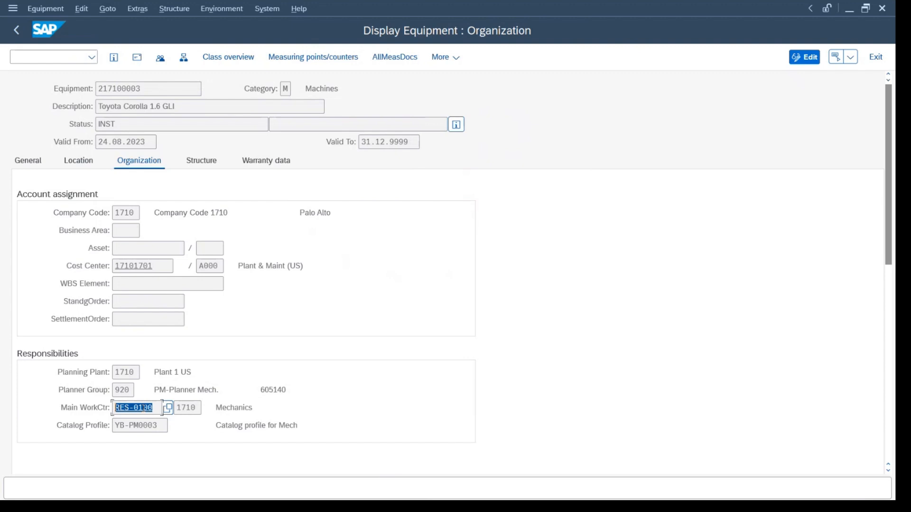
pyautogui.click(64, 411)
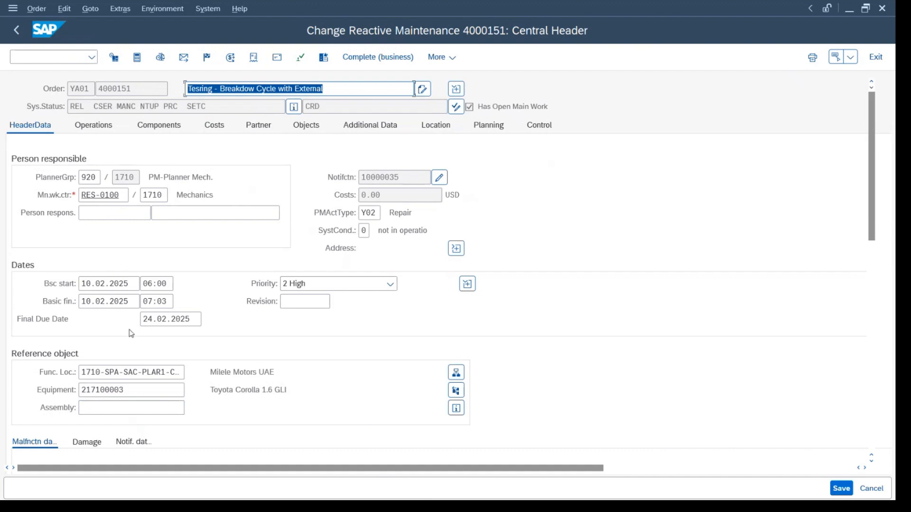
pyautogui.moveTo(128, 389); pyautogui.dragTo(77, 386)
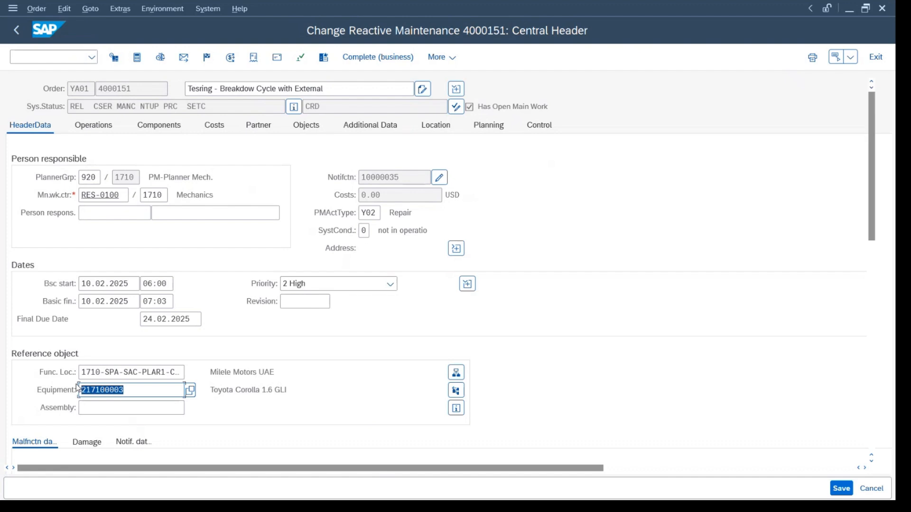
# Change the order's main work center to RES-0300.
pyautogui.click(130, 196)
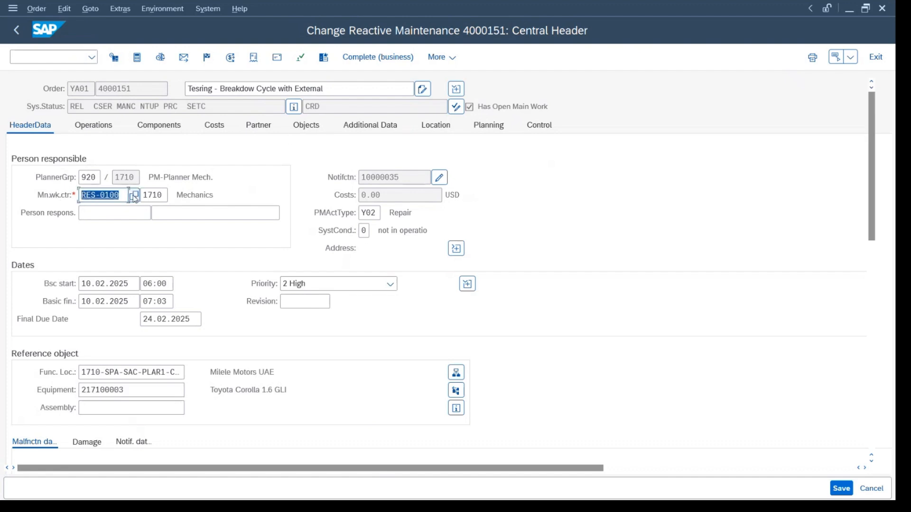
pyautogui.click(111, 194)
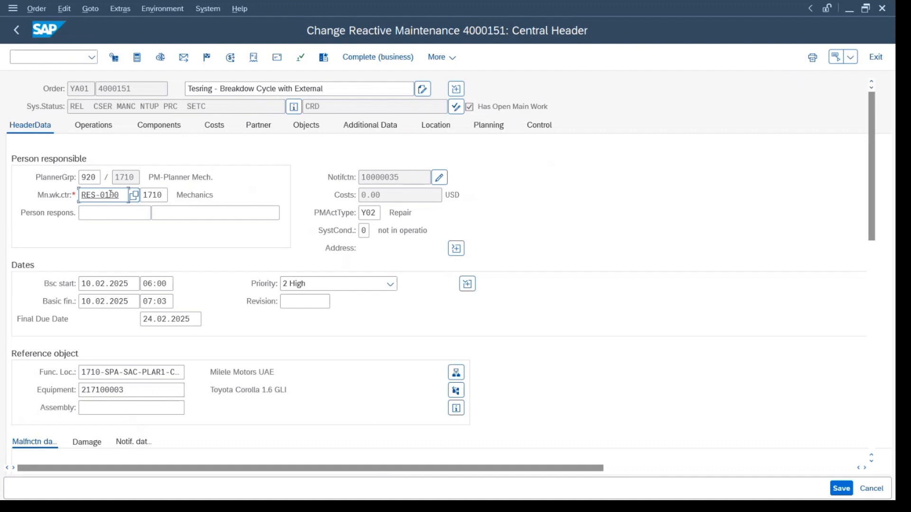
pyautogui.press('BackSpace')
pyautogui.write('3')
pyautogui.press('Return')
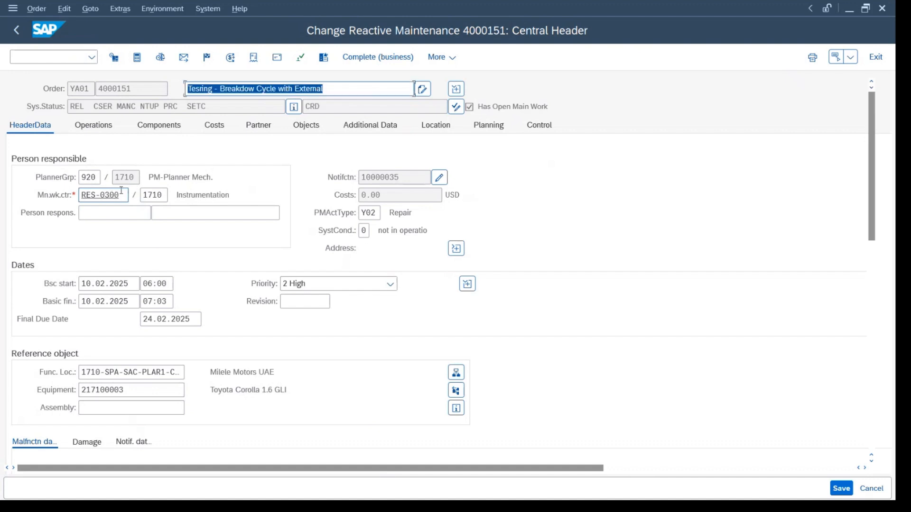
# Check the work centers of the existing operations against the main work center in the header data.
pyautogui.click(94, 126)
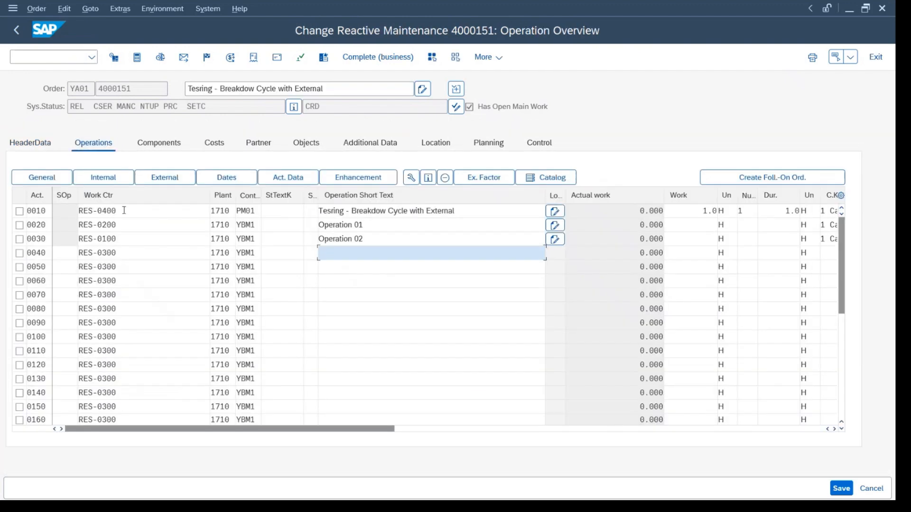
pyautogui.moveTo(88, 225); pyautogui.dragTo(131, 235)
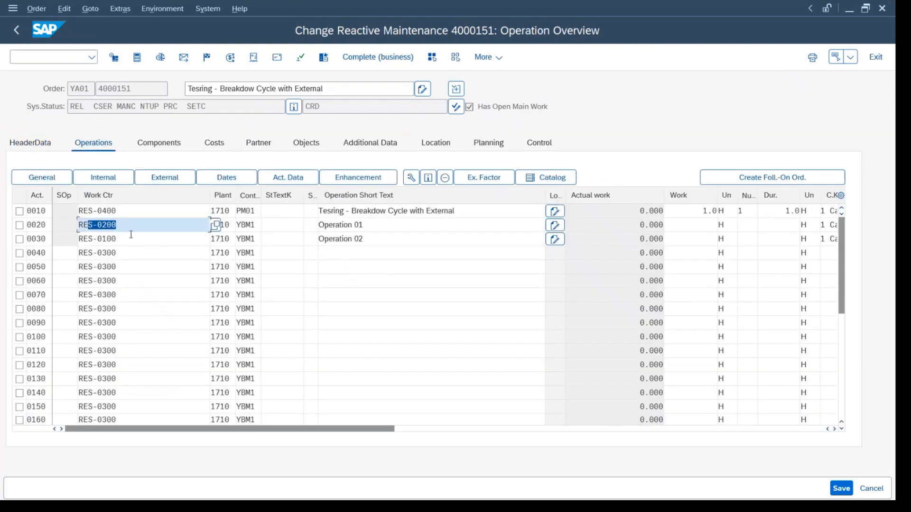
pyautogui.click(30, 142)
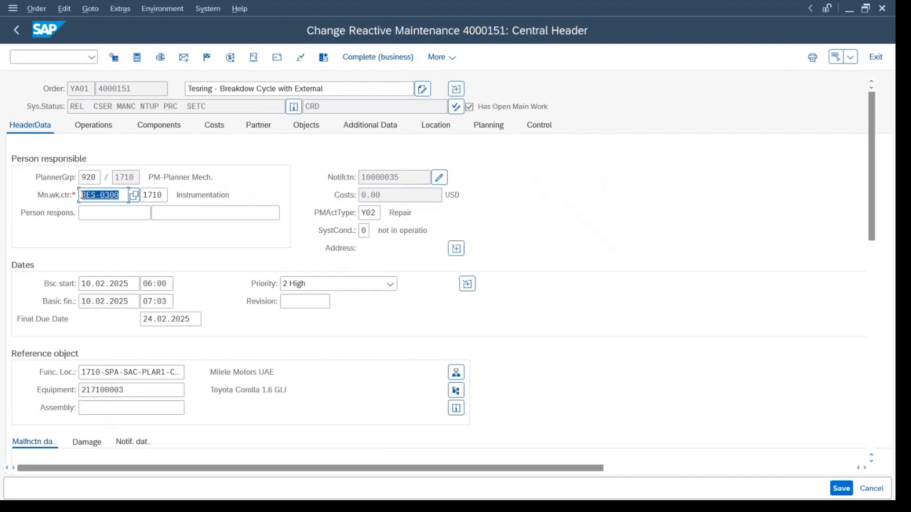
pyautogui.click(60, 197)
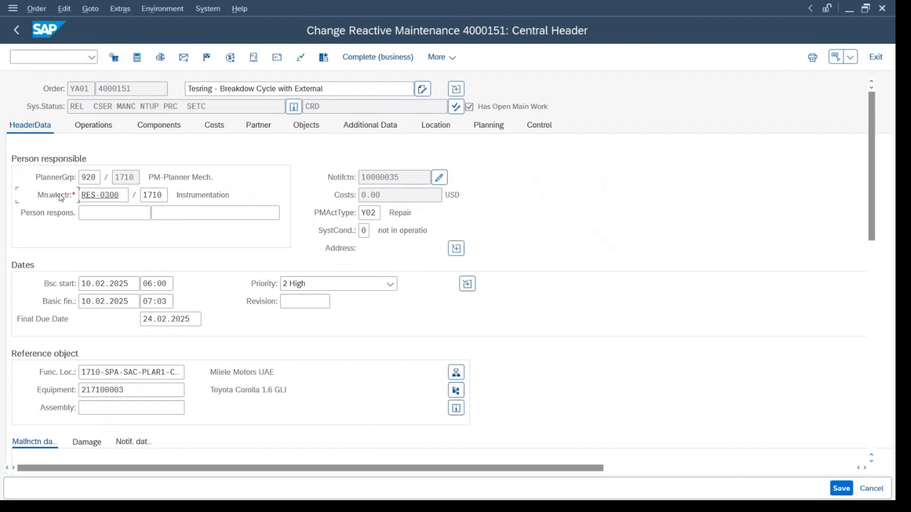
pyautogui.click(158, 129)
pyautogui.click(94, 143)
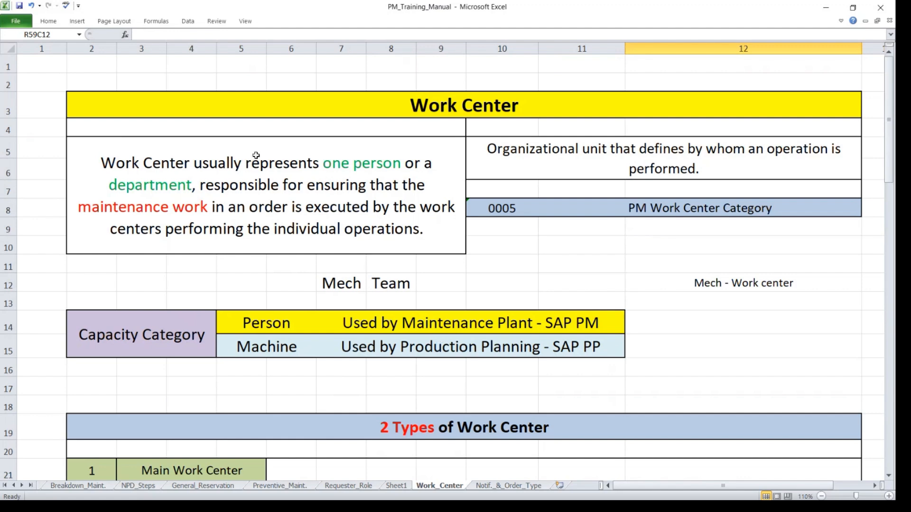
# In the Excel training manual, review the work center definition and the PM work center category 0005.
pyautogui.doubleClick(319, 163)
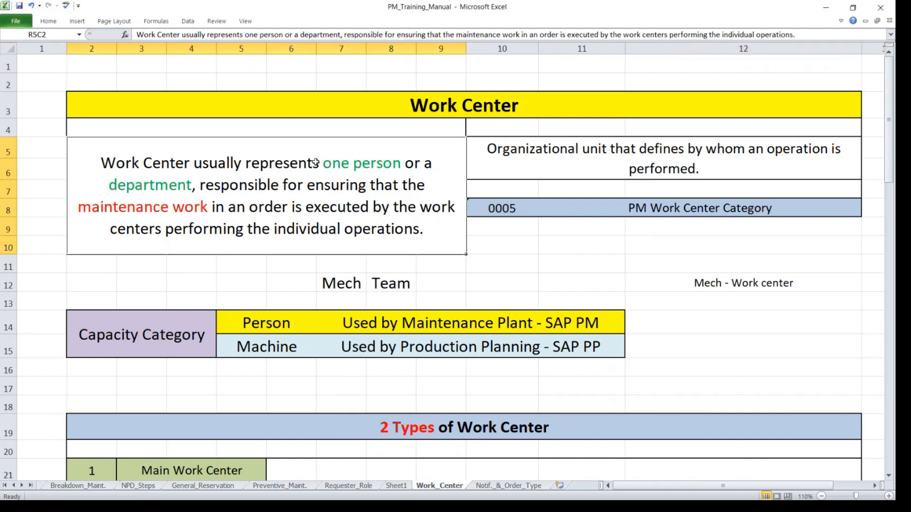
pyautogui.moveTo(319, 163); pyautogui.dragTo(432, 160)
pyautogui.moveTo(101, 188); pyautogui.dragTo(249, 185)
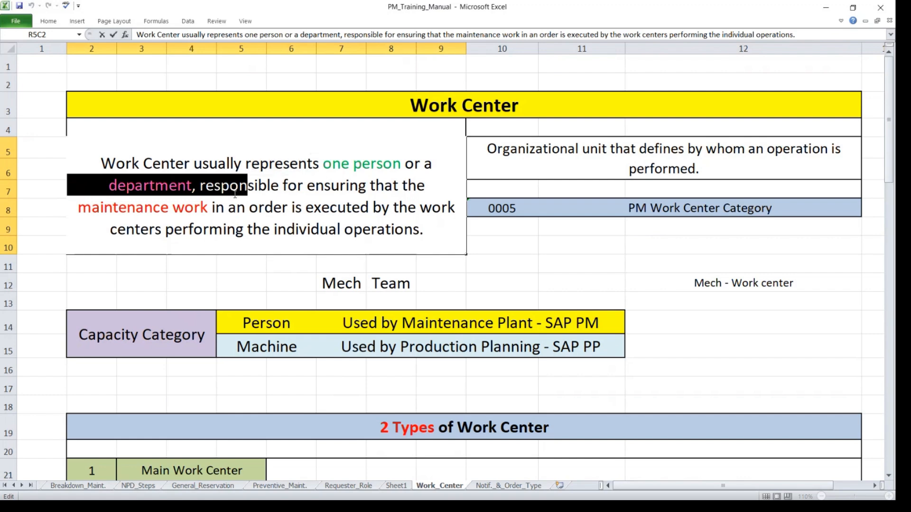
pyautogui.moveTo(101, 207); pyautogui.dragTo(439, 211)
pyautogui.click(497, 207)
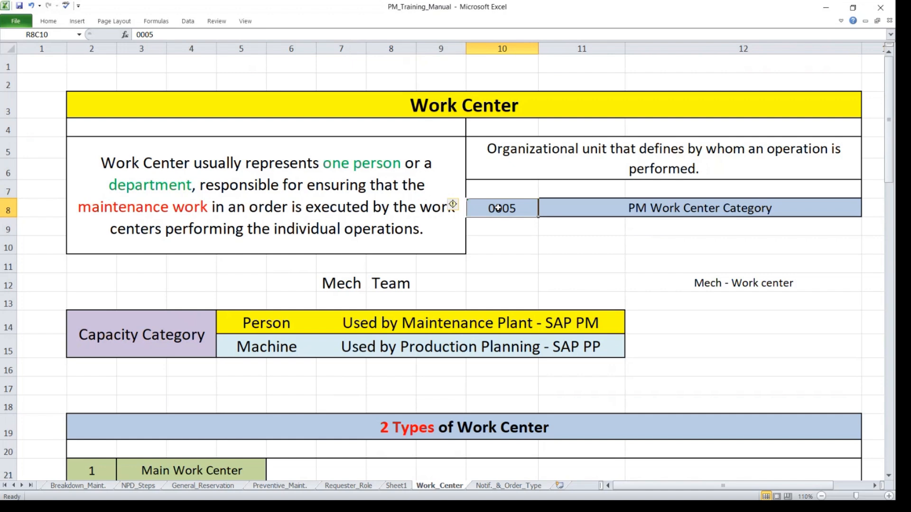
# Switch back to the SAP order and open the value search for the main work center.
pyautogui.hotkey('alt', 'Tab')
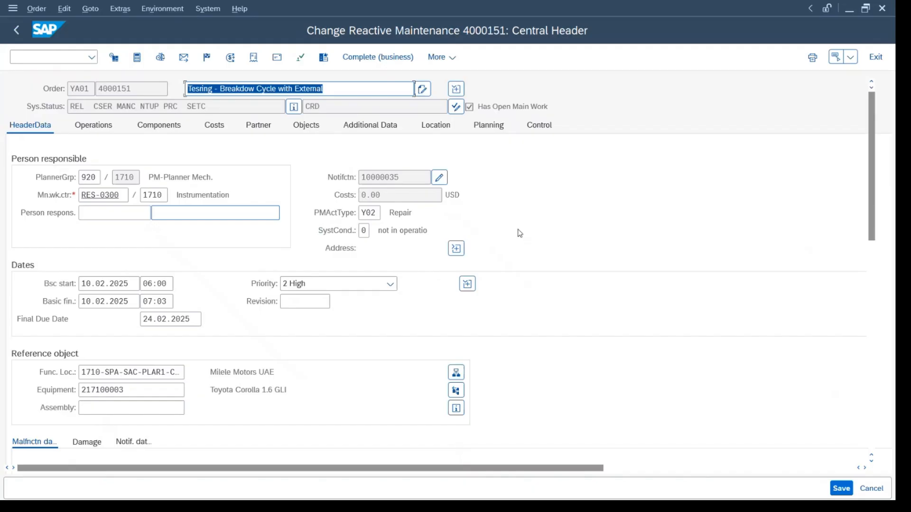
pyautogui.click(127, 194)
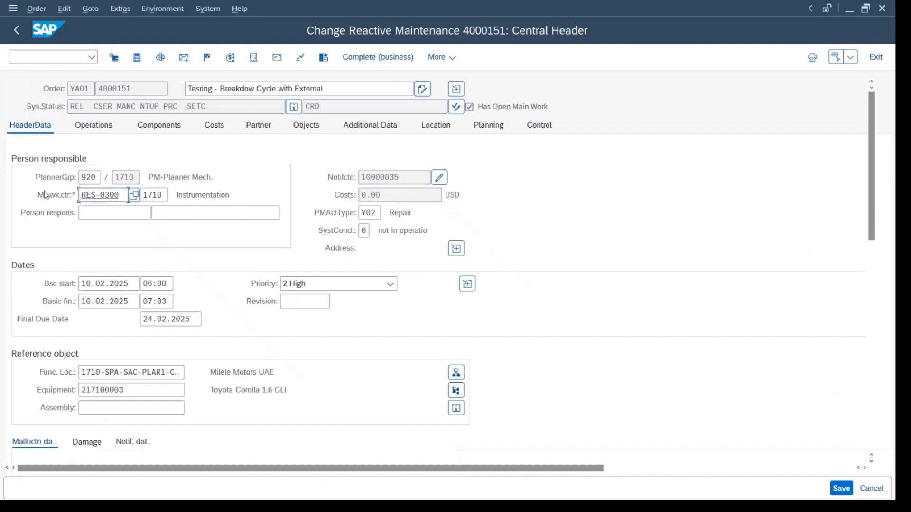
pyautogui.click(134, 196)
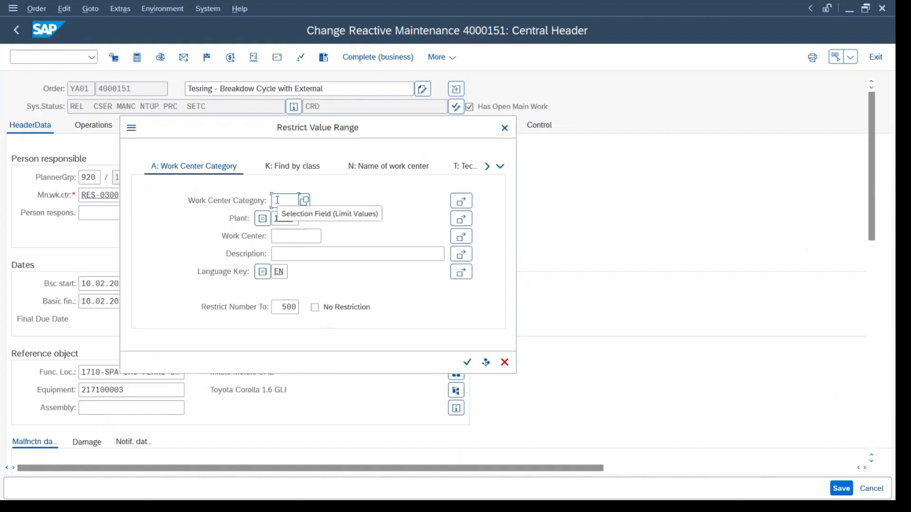
pyautogui.write('0000')
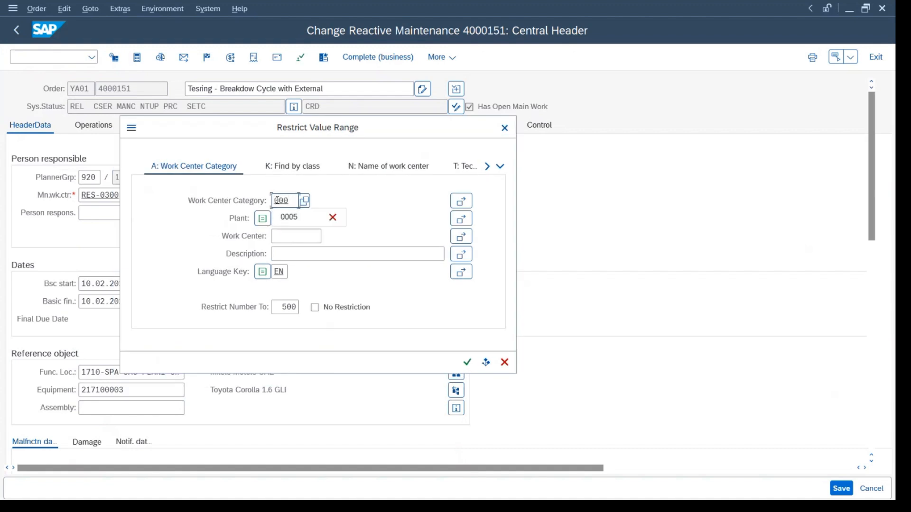
pyautogui.press('BackSpace')
pyautogui.press('BackSpace')
pyautogui.press('BackSpace')
pyautogui.press('BackSpace')
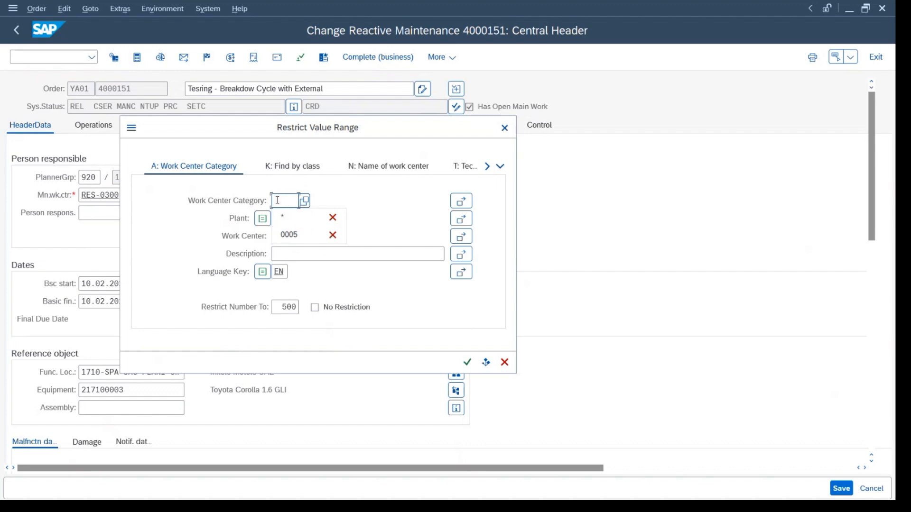
# List plant 1710's work centers without a category restriction and pick RES-0300 as the main work center.
pyautogui.press('Return')
pyautogui.scroll(-3, 191, 184)
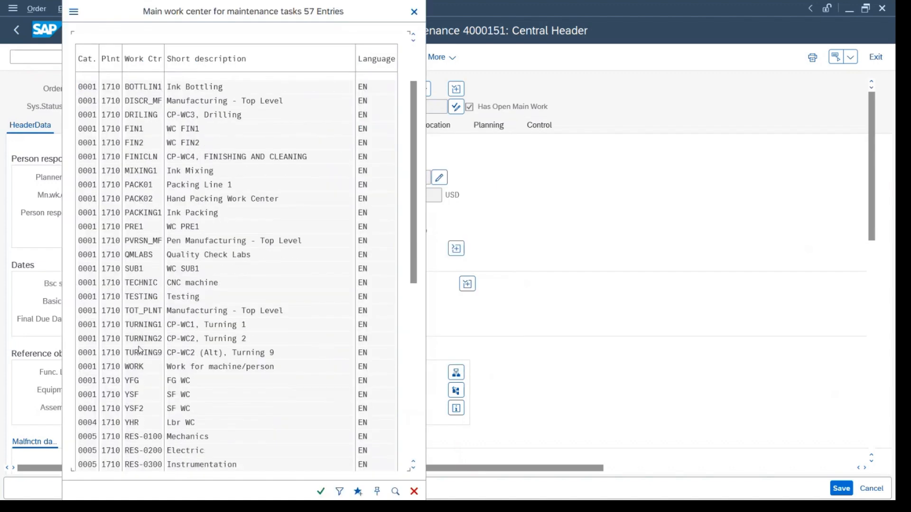
pyautogui.scroll(-1, 140, 351)
pyautogui.doubleClick(143, 408)
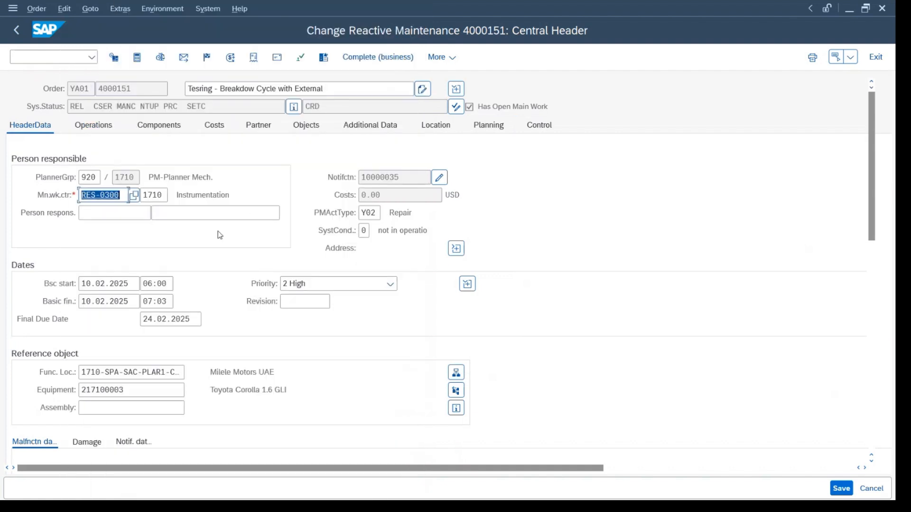
# Search the main work centers restricted to work center category 0005, then close the list without choosing one.
pyautogui.click(134, 196)
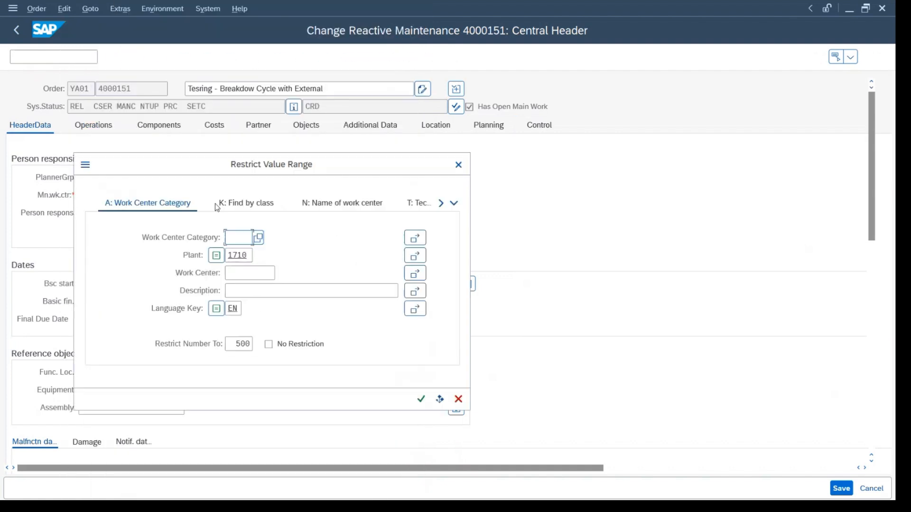
pyautogui.click(237, 236)
pyautogui.write('0005')
pyautogui.press('Return')
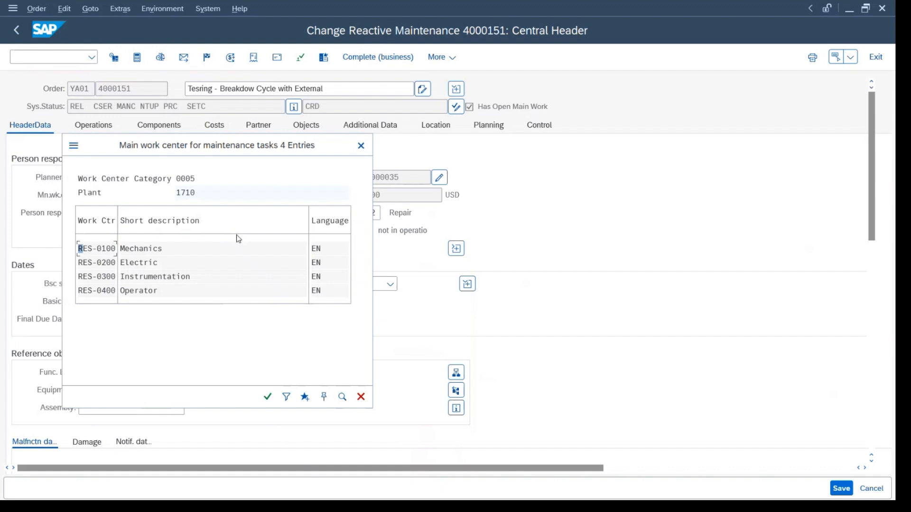
pyautogui.click(360, 147)
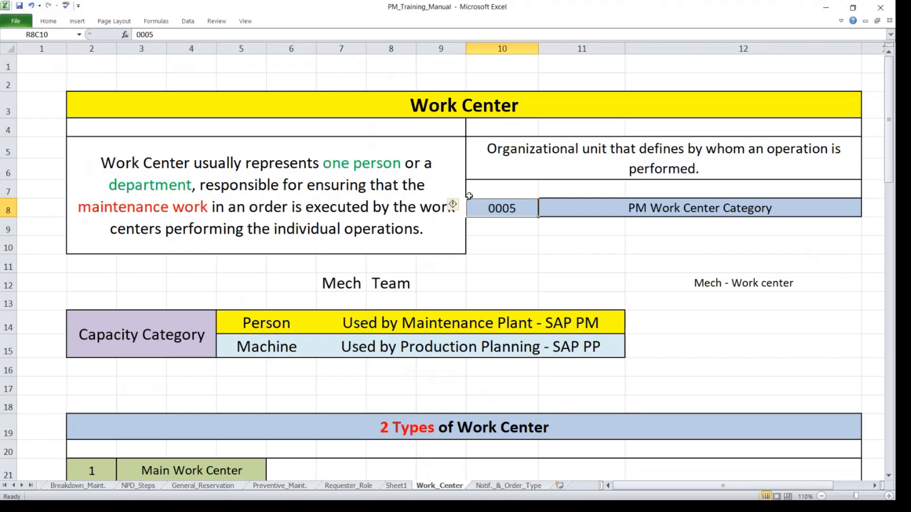
# In the Excel training manual, review the two types of work center and select the MEC-HOD main work center example.
pyautogui.scroll(-6, 467, 397)
pyautogui.scroll(1, 468, 398)
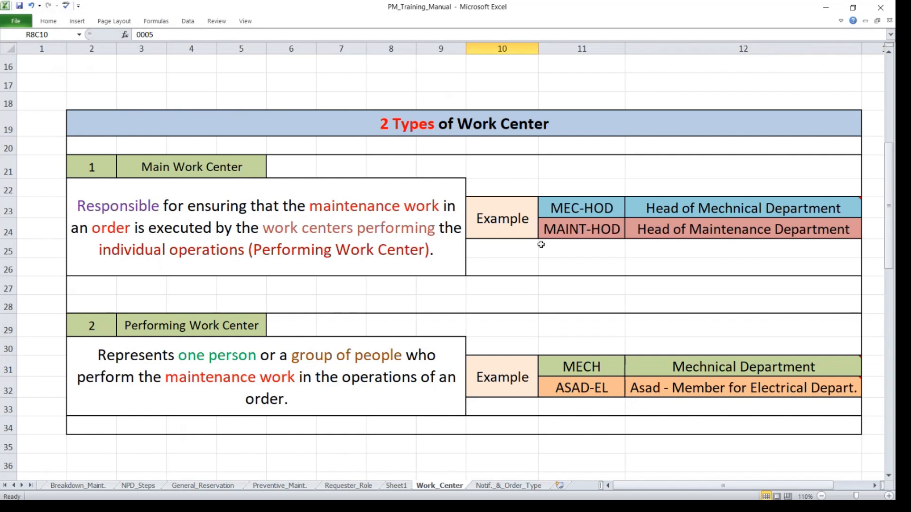
pyautogui.click(574, 207)
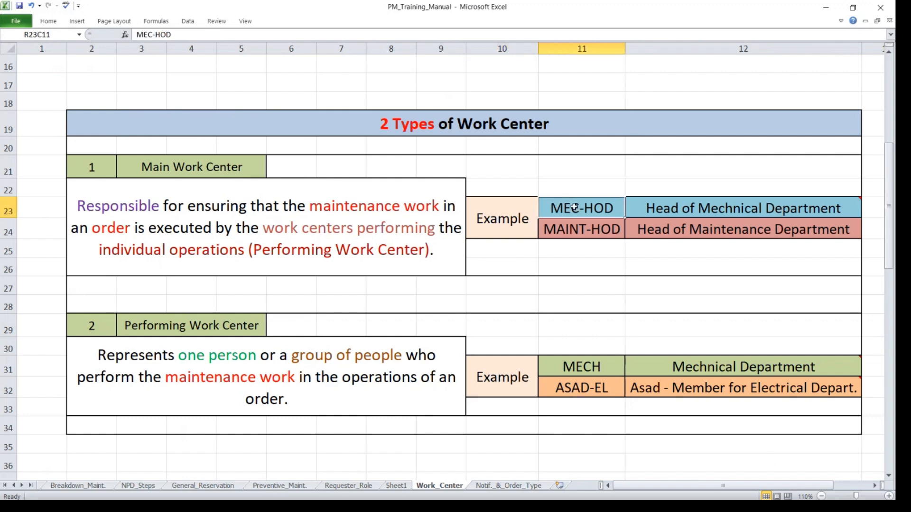
# Point out the MECH example of a performing work center and the Main Work Center heading, leaving the cell contents unedited.
pyautogui.click(582, 368)
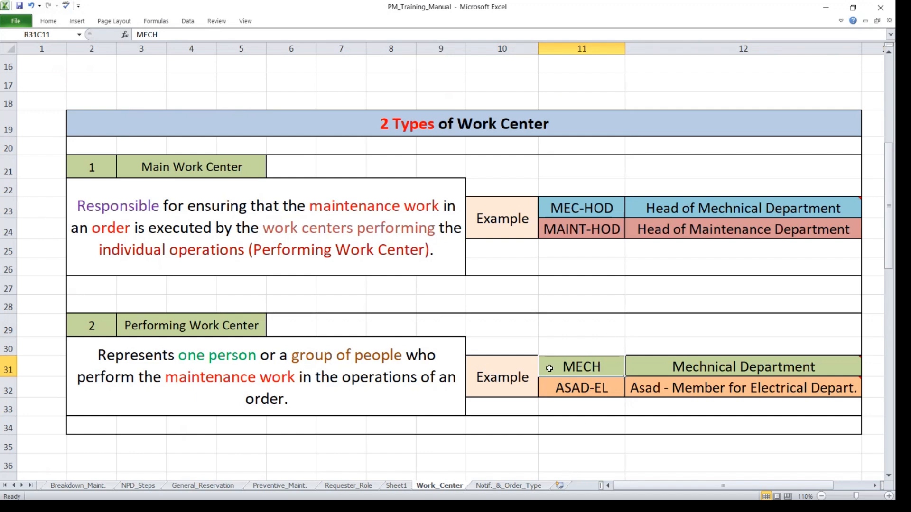
pyautogui.doubleClick(576, 366)
pyautogui.moveTo(600, 367); pyautogui.dragTo(556, 366)
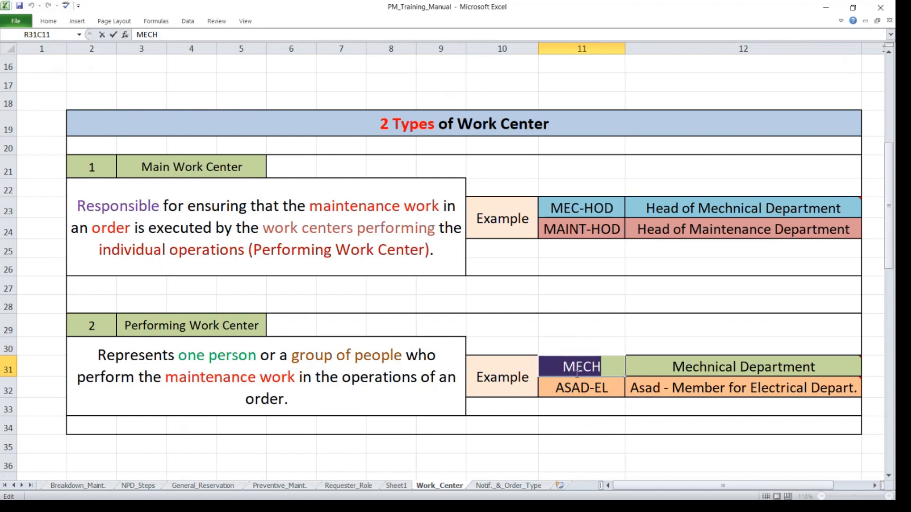
pyautogui.doubleClick(240, 167)
pyautogui.moveTo(240, 167); pyautogui.dragTo(60, 157)
pyautogui.click(406, 299)
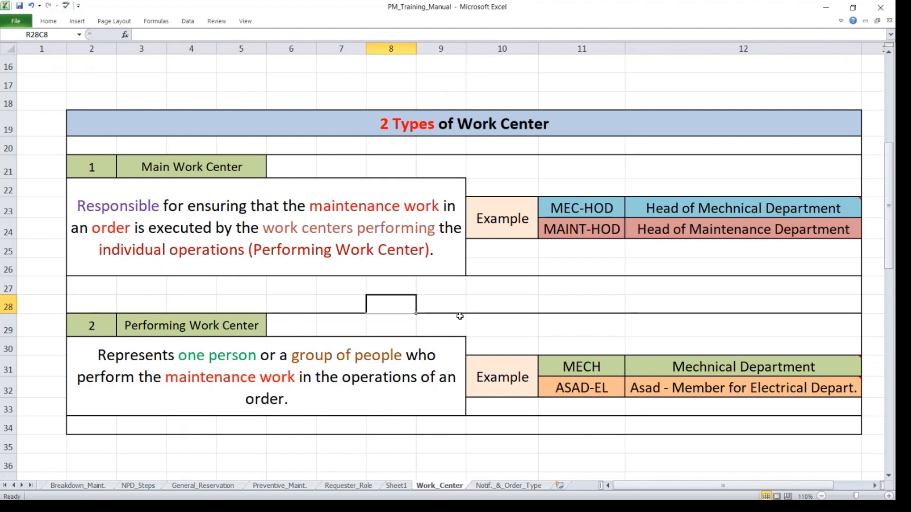
pyautogui.click(670, 456)
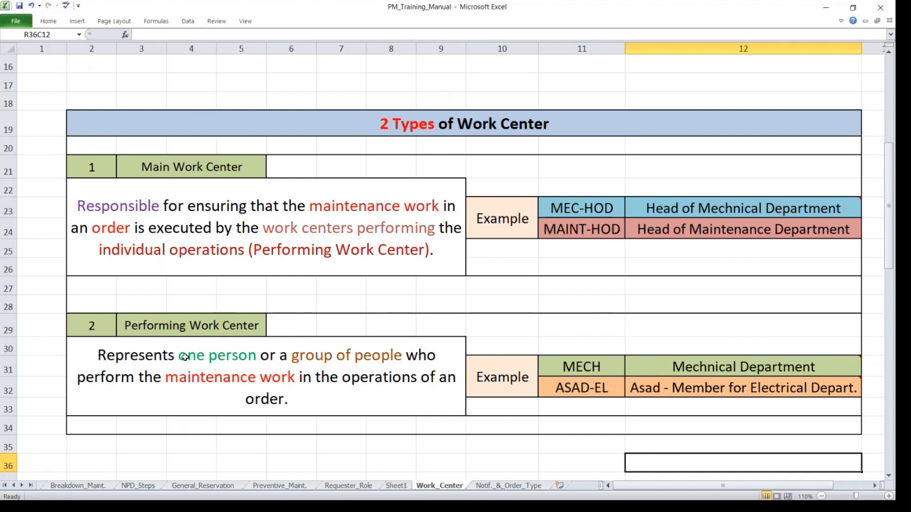
# Highlight the Why - Work Center table, and return to the Work Center definition at the beginning of the sheet.
pyautogui.scroll(-5, 303, 328)
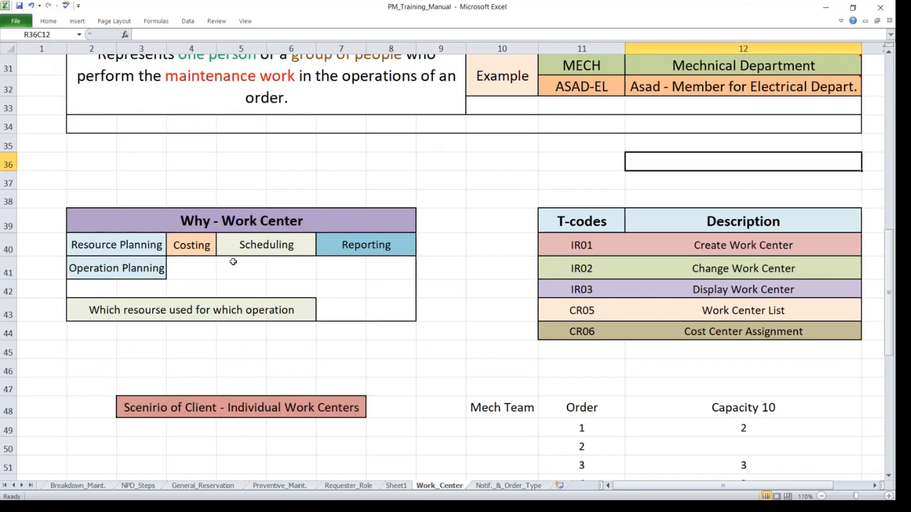
pyautogui.moveTo(59, 195); pyautogui.dragTo(432, 326)
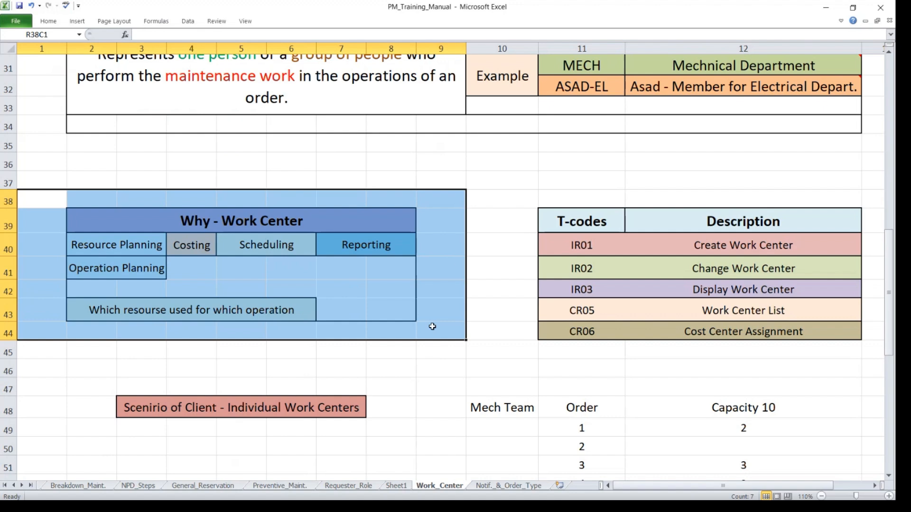
pyautogui.scroll(-3, 432, 326)
pyautogui.scroll(13, 632, 250)
pyautogui.click(453, 405)
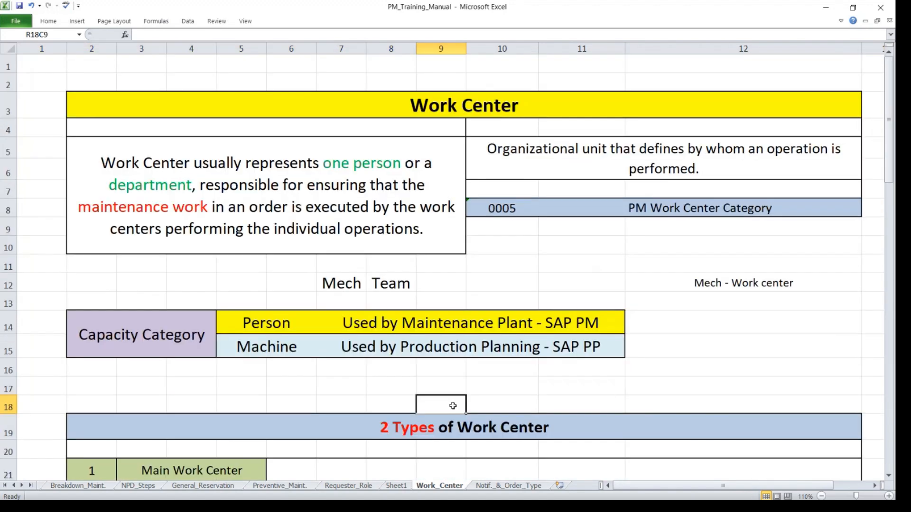